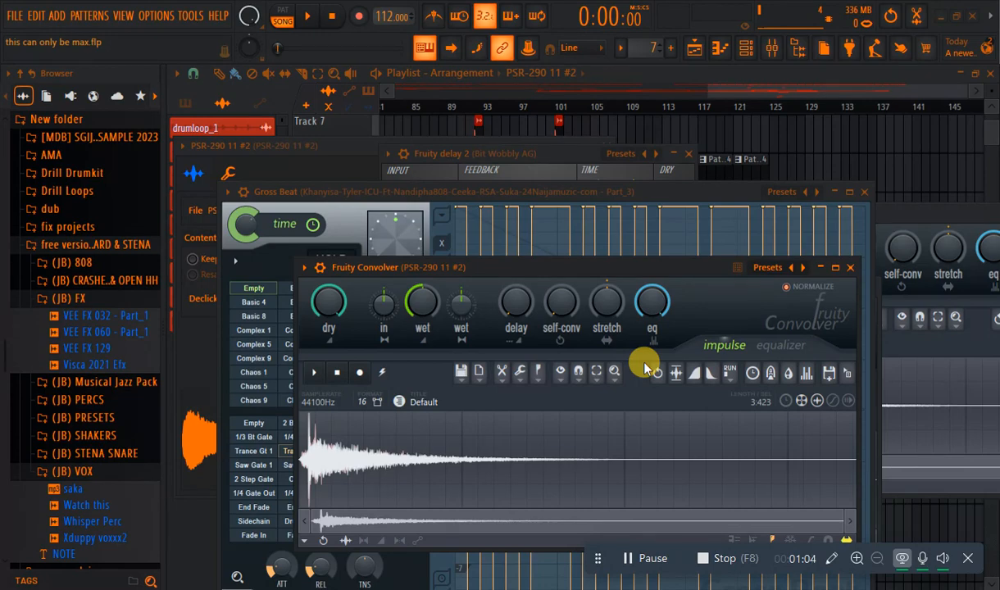
Play the arrangement from bar 75 in the playlist and stop playback
left_click_drag(708, 90, 393, 90)
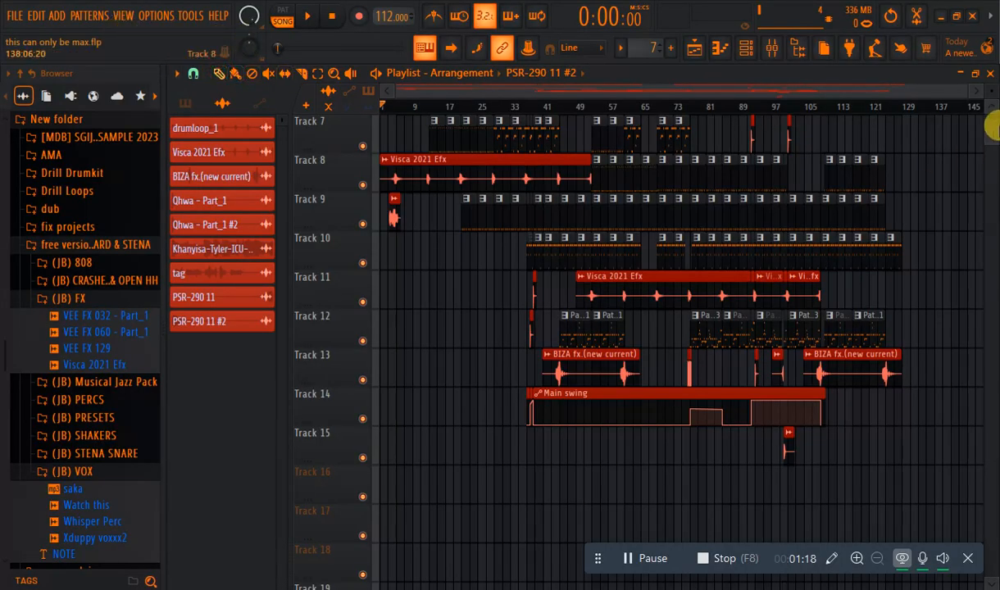
mouse_move(990, 90)
left_mouse_down()
mouse_move(990, 81)
mouse_move(991, 91)
left_mouse_up()
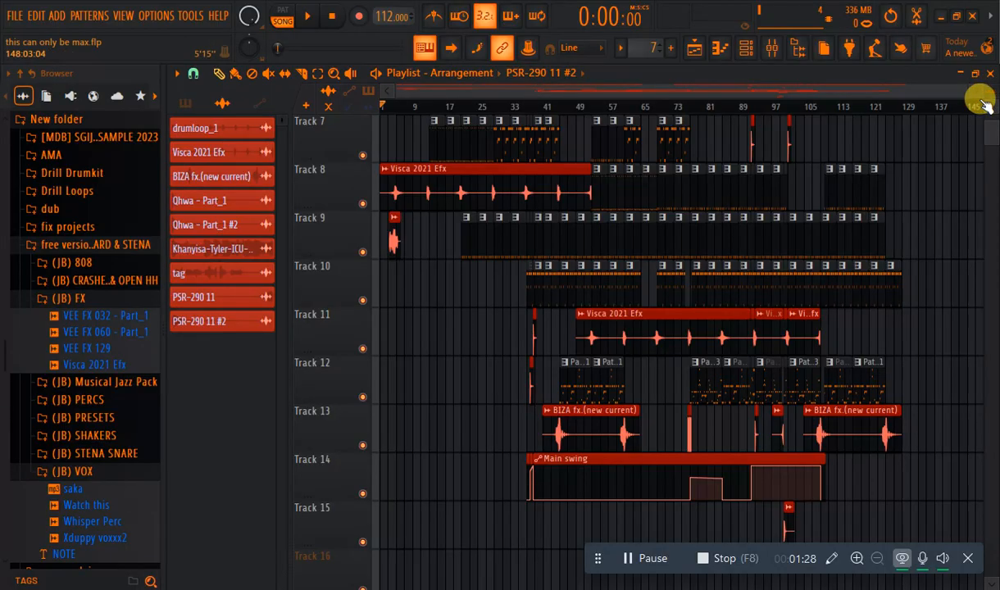
left_click_drag(991, 86, 990, 89)
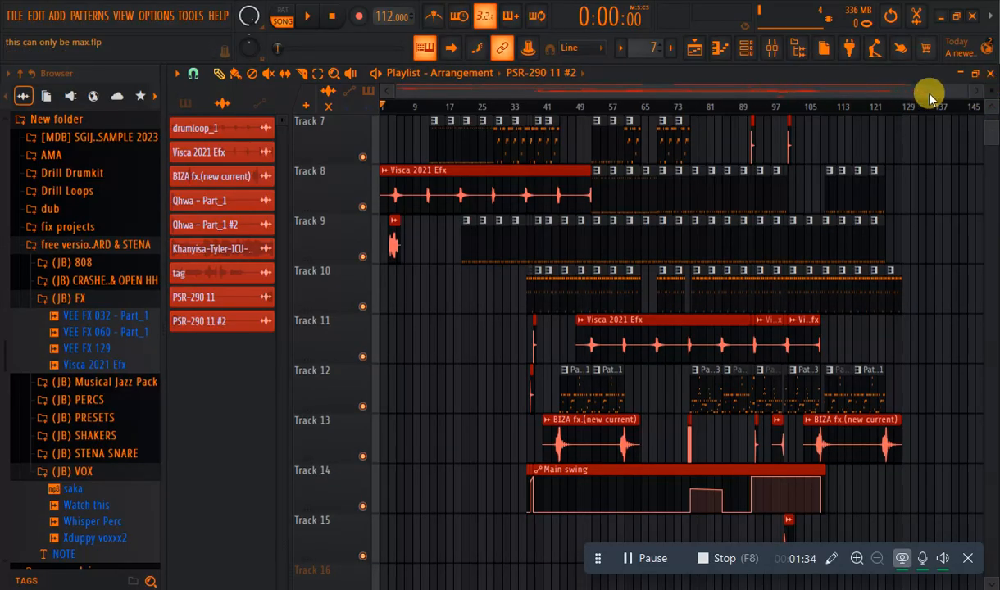
left_click_drag(955, 90, 752, 102)
left_click_drag(568, 87, 662, 112)
left_click(663, 107)
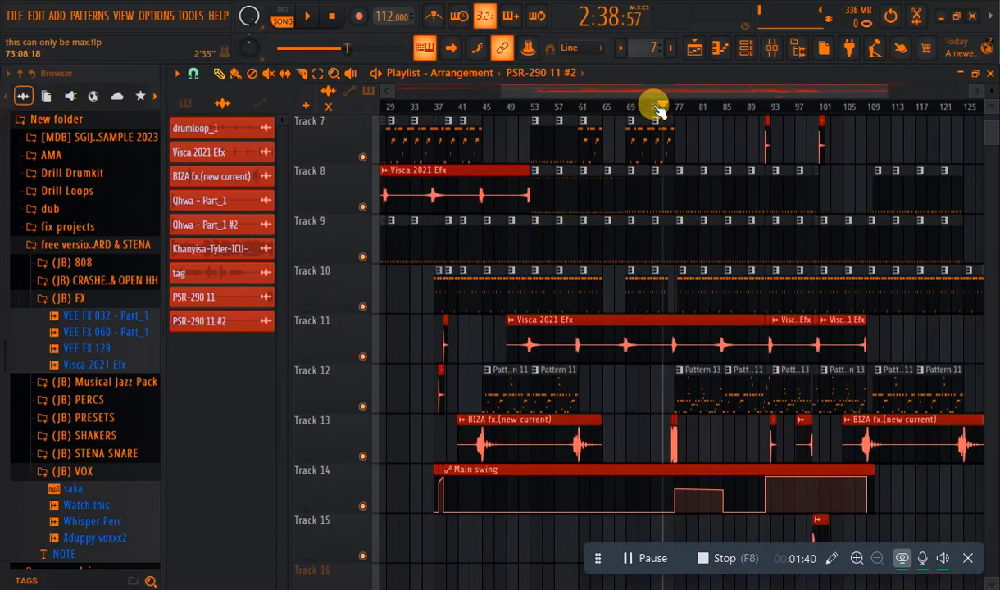
key("space")
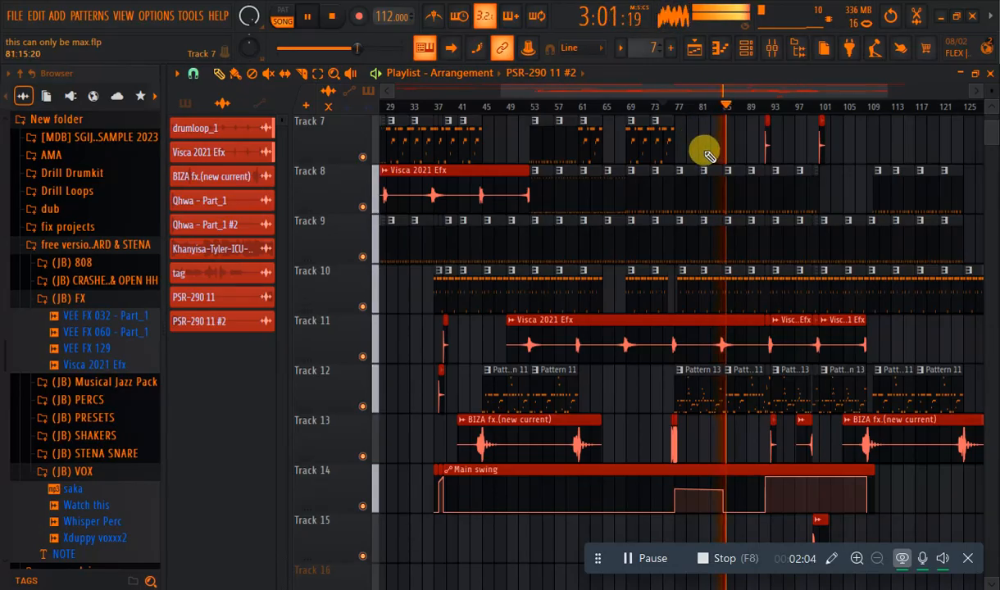
key("space")
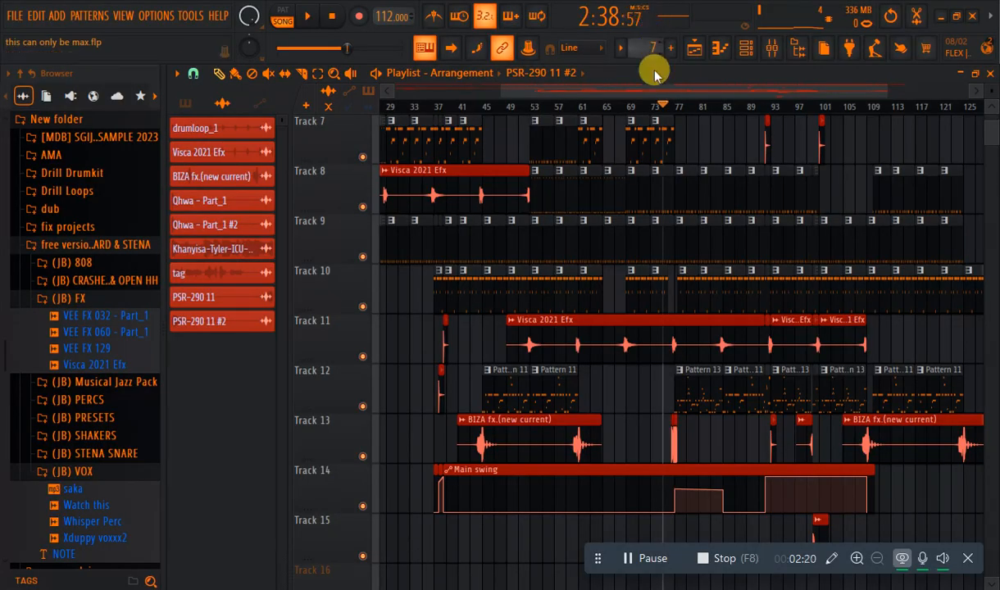
Solo Track 1 and play its drumloop_1 clips from the start of the arrangement
left_click_drag(641, 93, 475, 95)
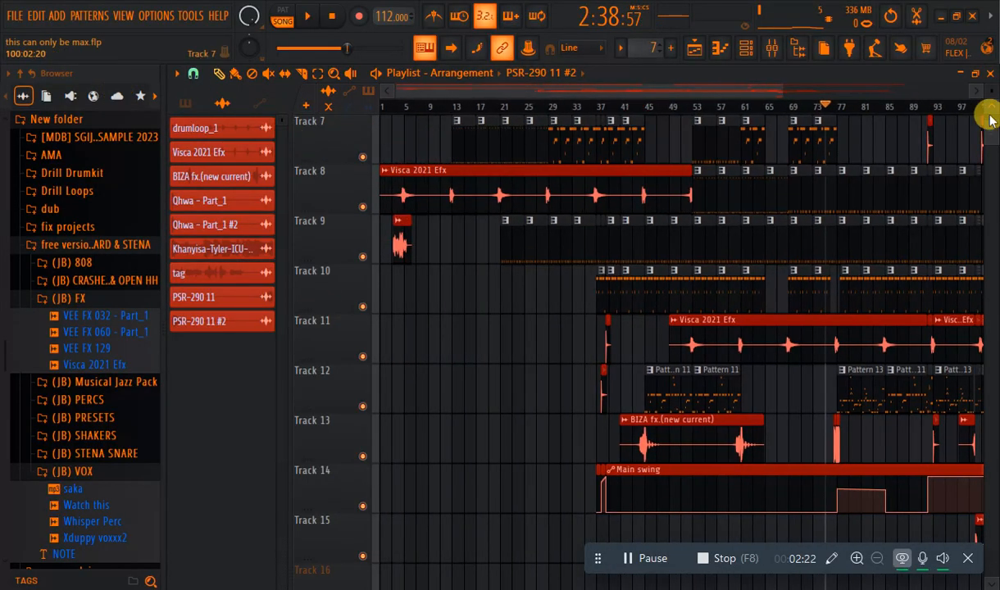
left_click(54, 117)
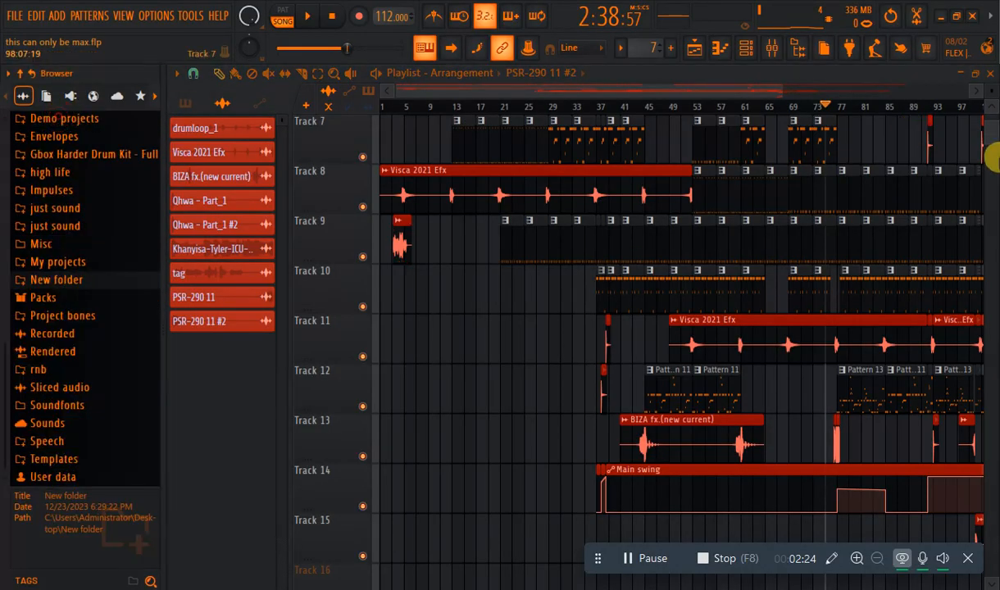
left_click_drag(982, 137, 420, 99)
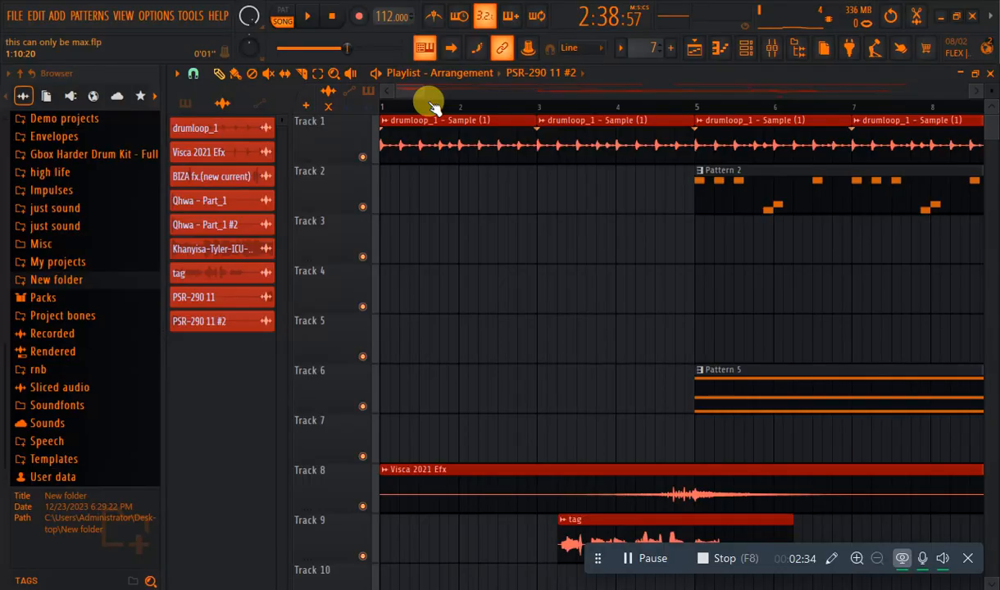
right_click(361, 155)
left_click(306, 18)
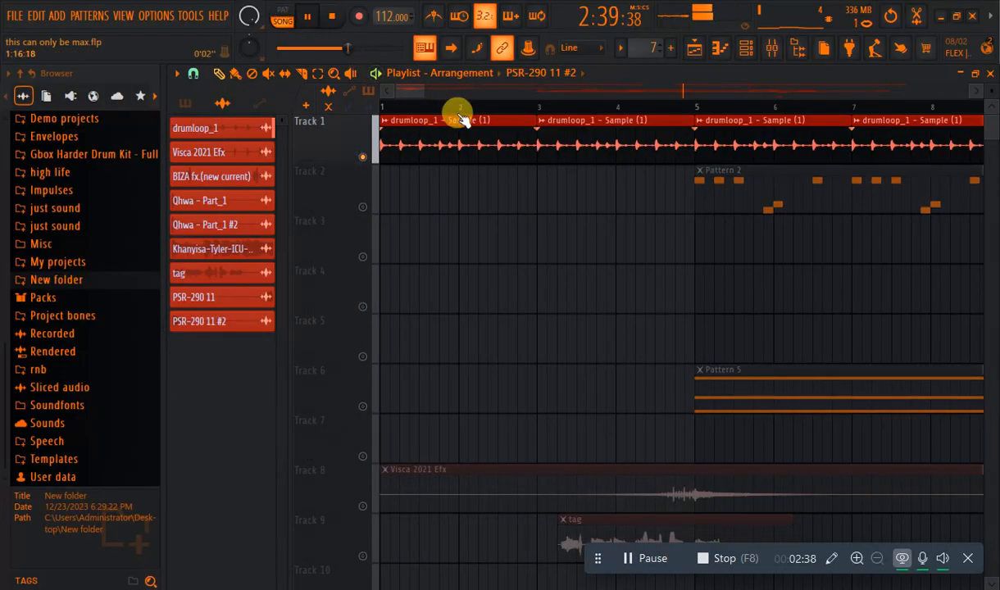
scroll(412, 88, "down", 5)
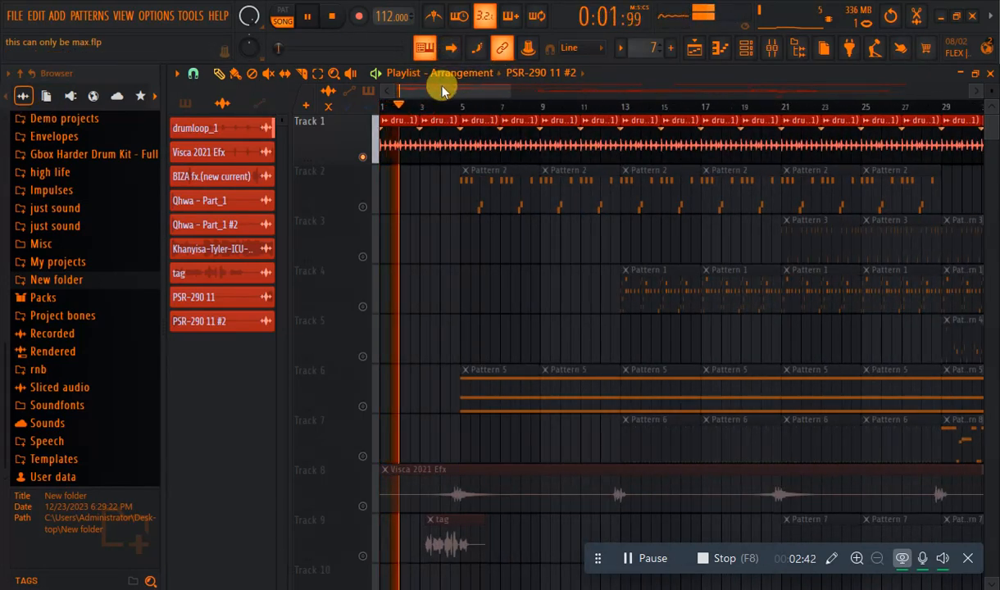
Make Track 2 audible instead of Track 1, and open Pattern 2's Morphine notes in the piano roll with playback stopped
left_click(374, 206)
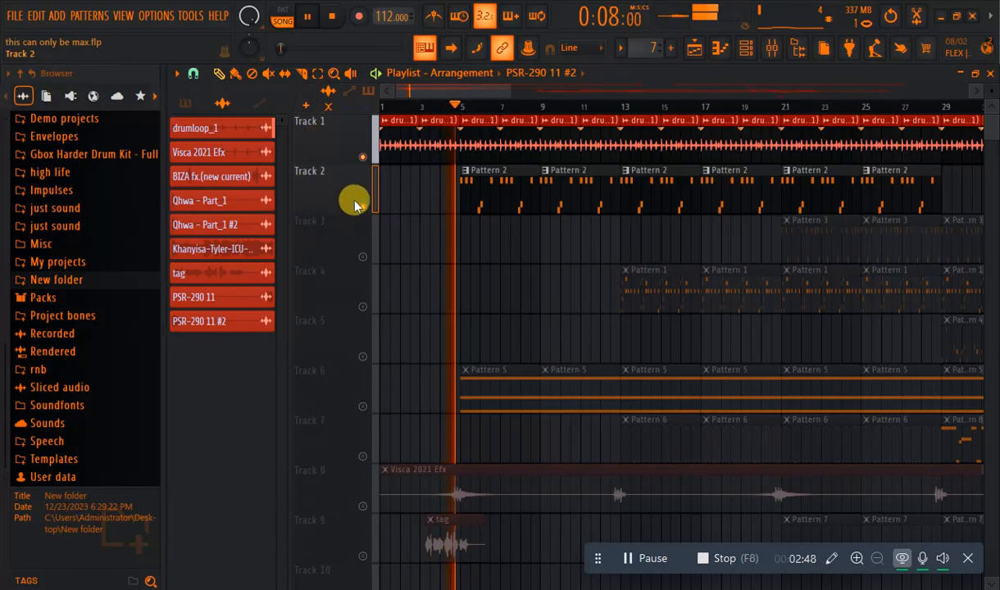
left_click(362, 157)
double_click(504, 188)
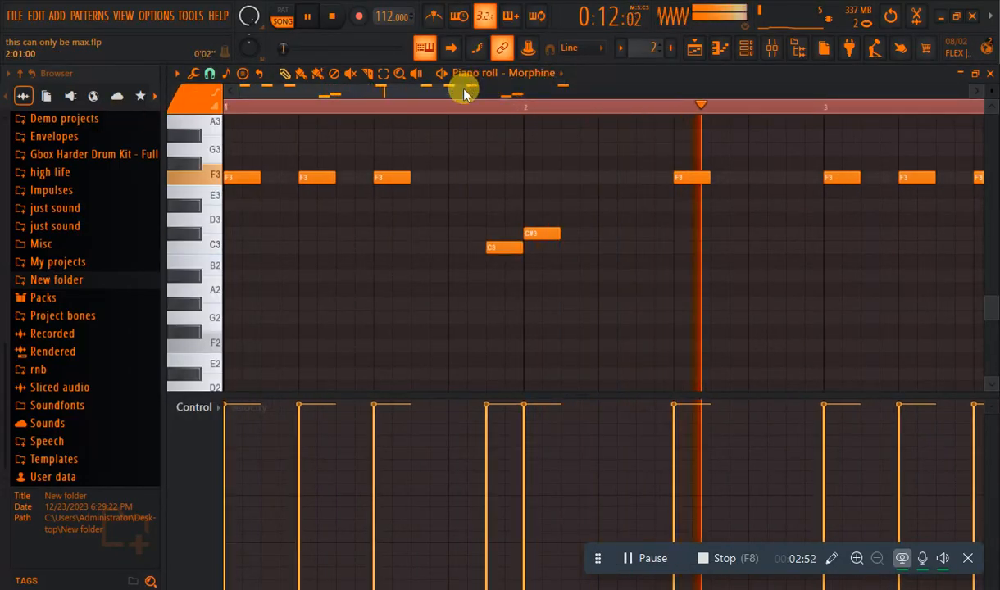
left_click_drag(468, 90, 913, 90)
left_click(332, 13)
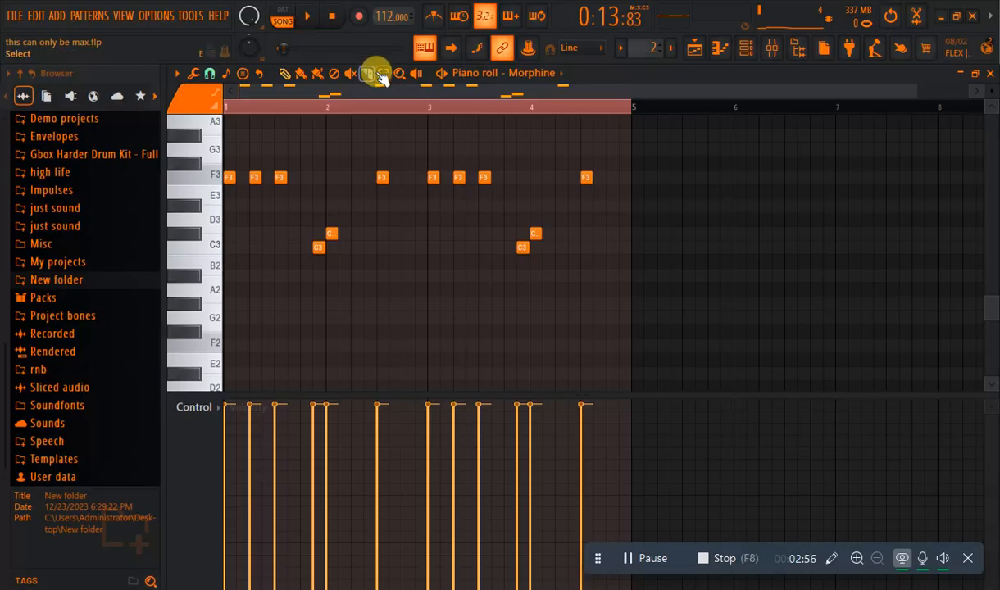
Select all the F3 notes of the Morphine part in the piano roll
left_click(209, 179)
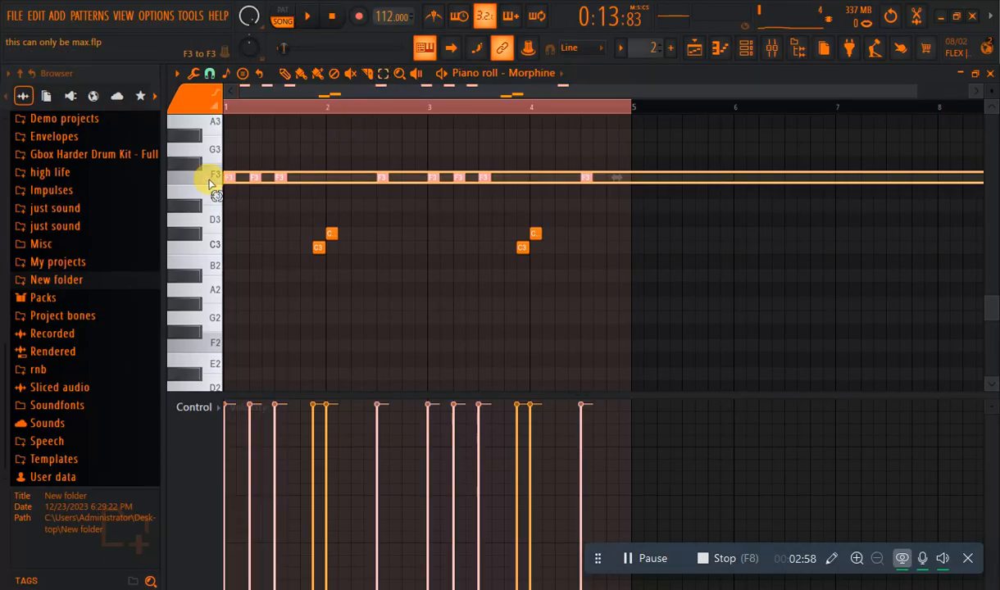
left_click(209, 178)
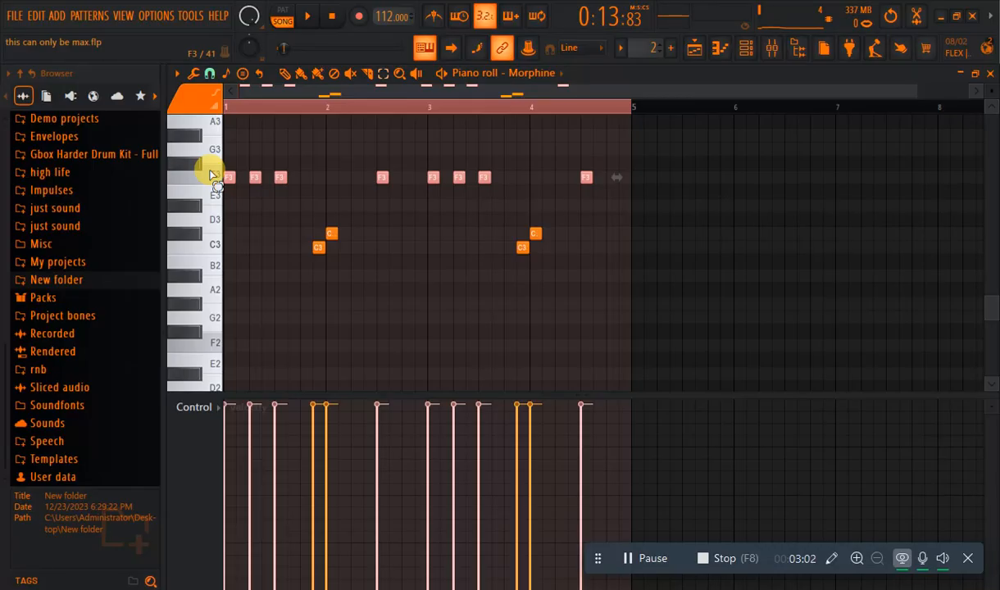
left_click(211, 176)
Inspect the piano roll's root note and scale options without changing them, and audition the F3 key
left_click(237, 79)
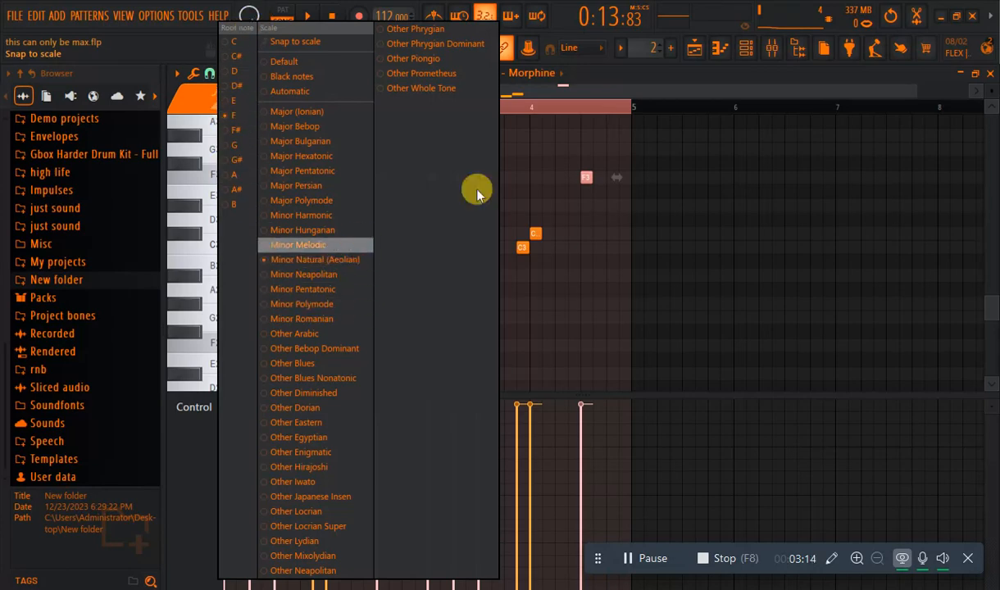
left_click(625, 82)
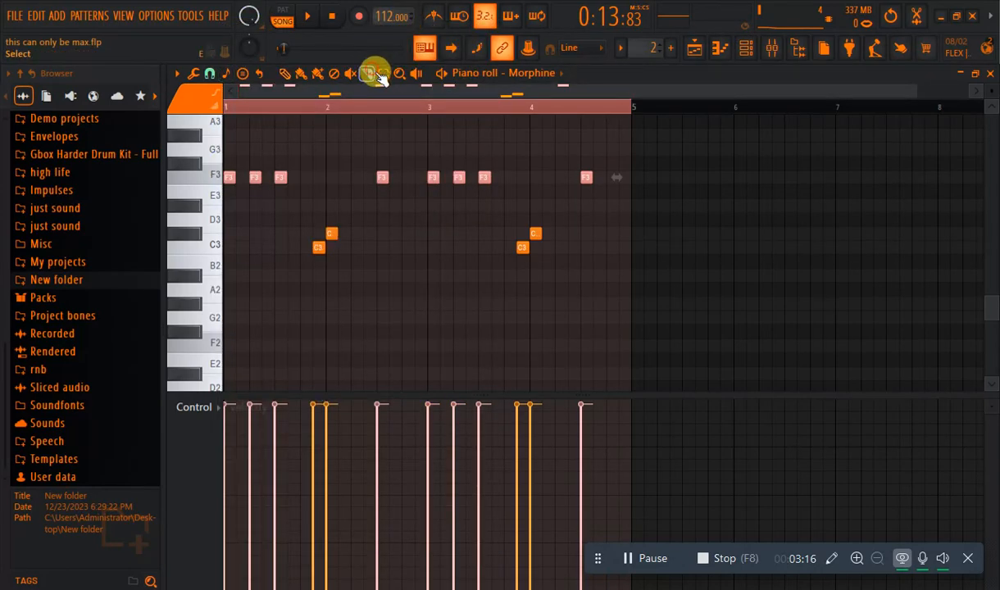
left_click(196, 174)
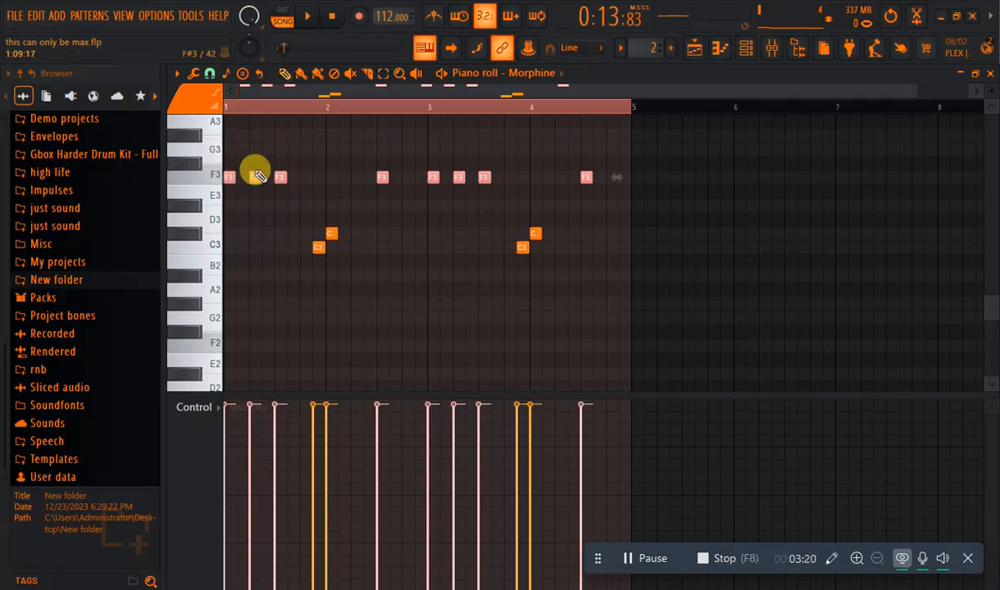
Select the C3 and C#3 notes below the F3 row in the Morphine part
left_click(380, 76)
left_click_drag(607, 199, 220, 339)
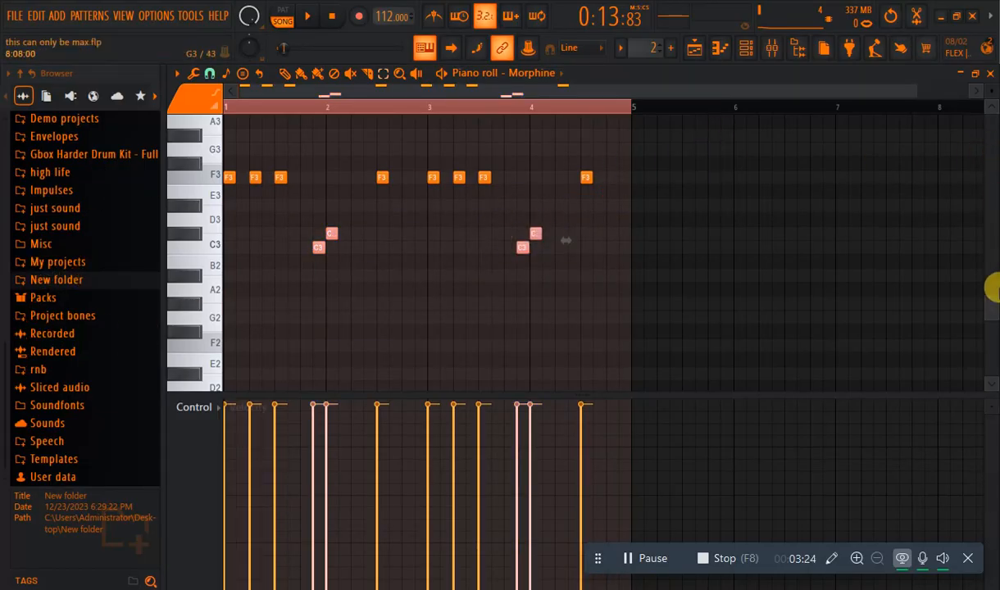
scroll(994, 291, "up", 2)
scroll(991, 283, "up", 6)
scroll(992, 283, "down", 5)
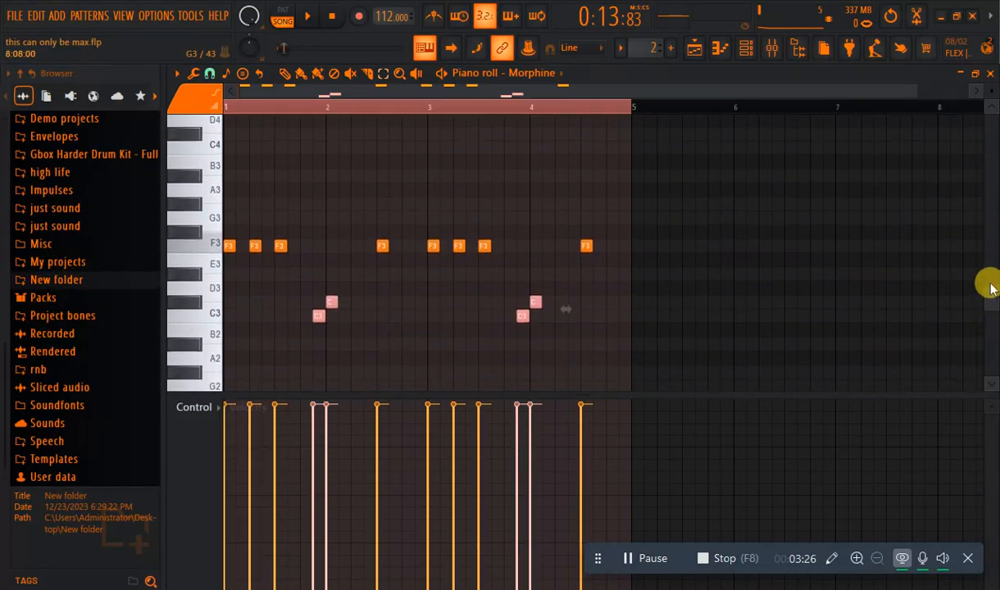
Play Pattern 2 in pattern mode with bars 1 and 2 set as the playback range, and pause it
left_click(283, 13)
left_click(305, 15)
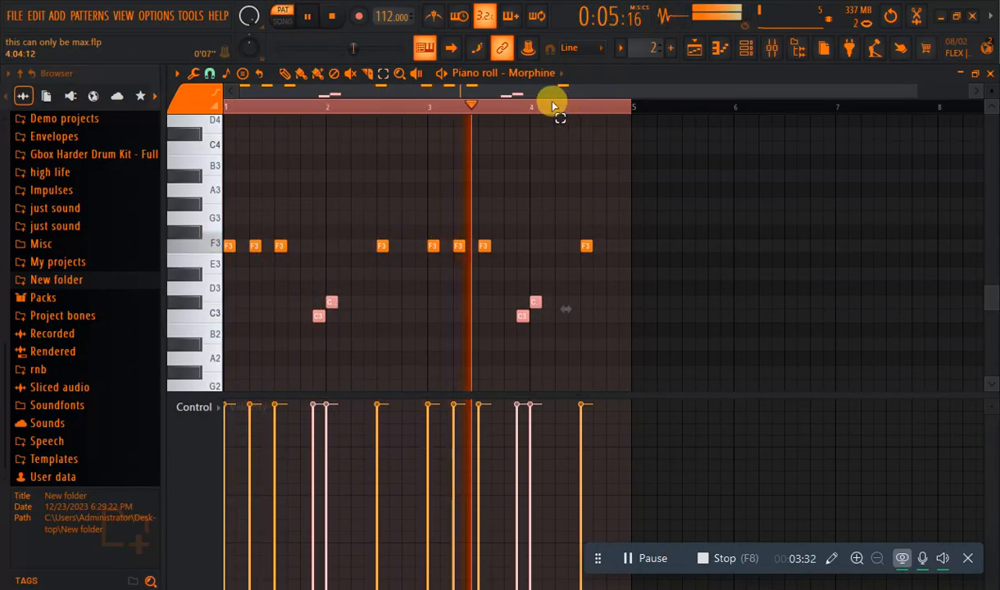
left_click_drag(430, 108, 226, 108)
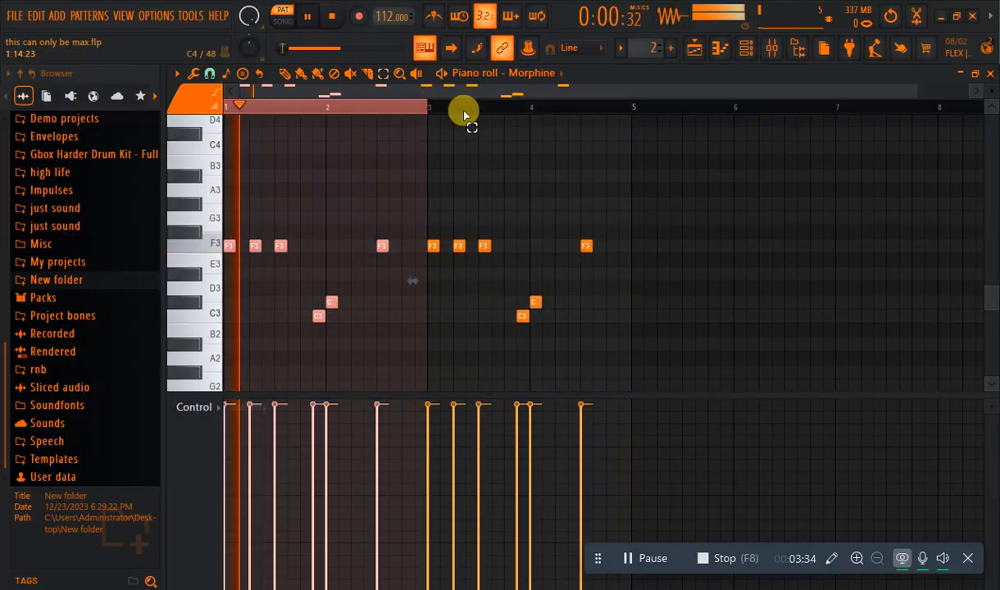
left_click(336, 16)
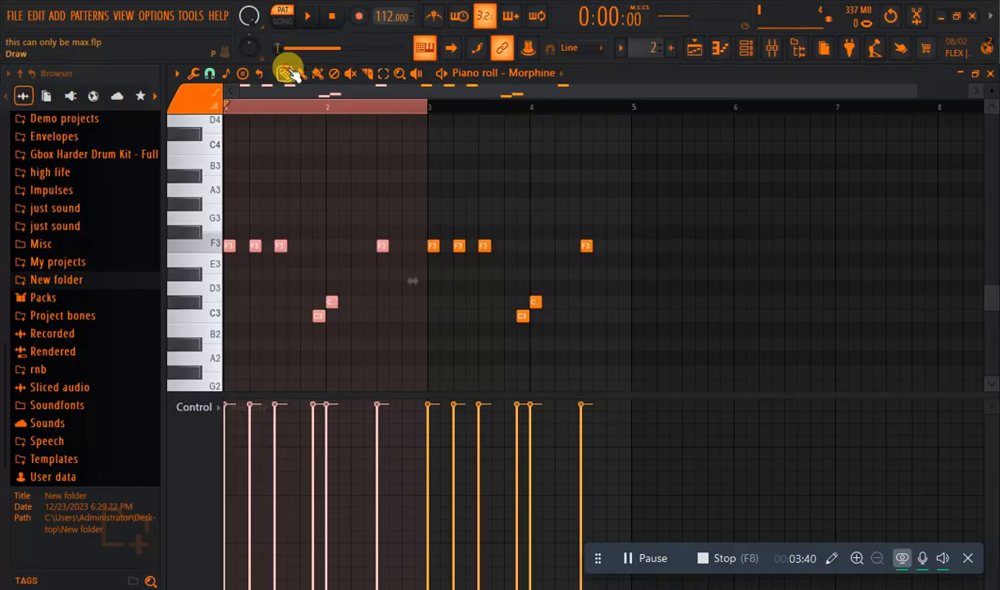
left_click(310, 17)
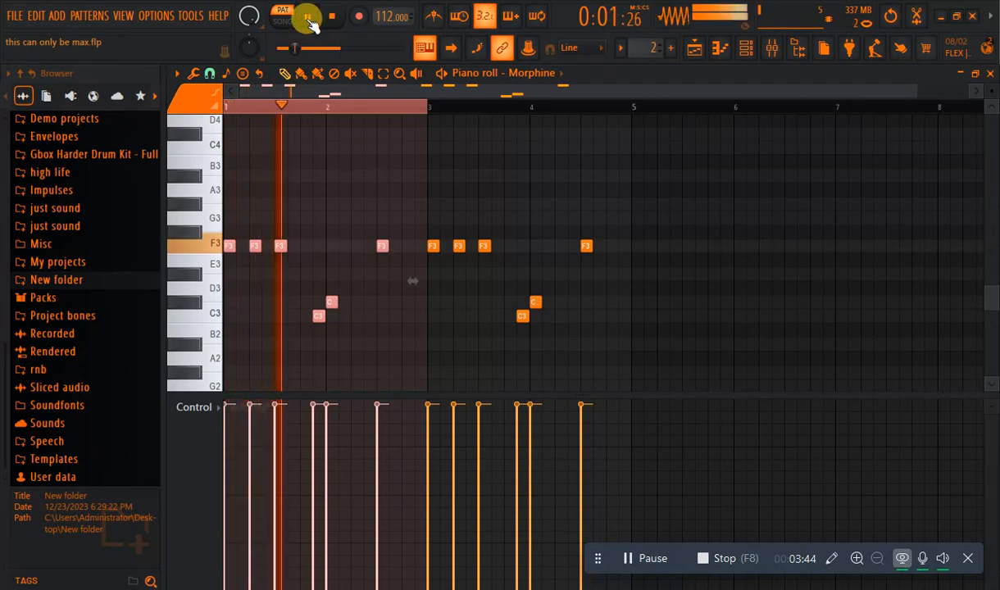
left_click(310, 18)
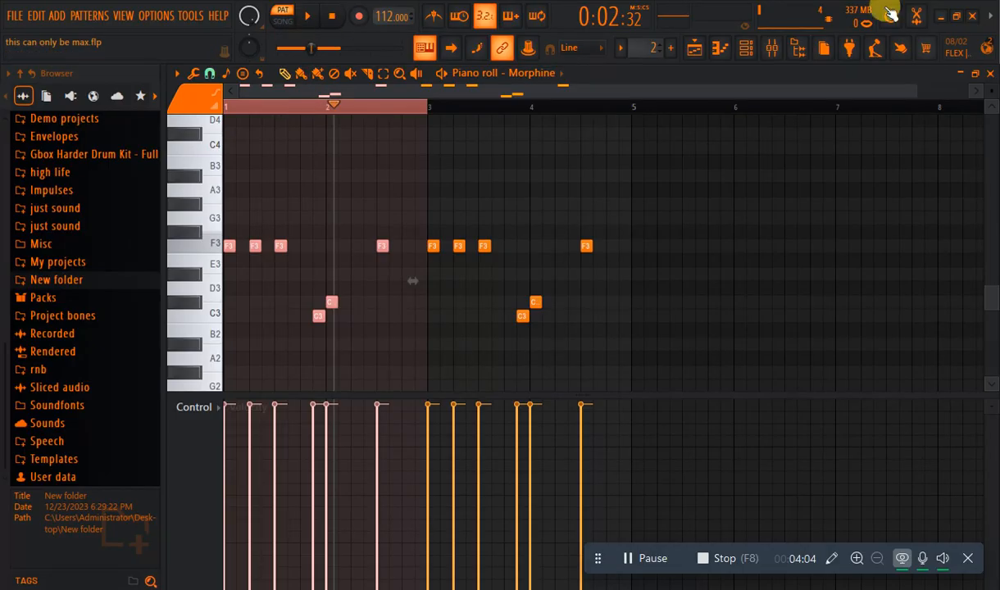
Play Pattern 5 and open its Purity channel notes in the piano roll
left_click(694, 49)
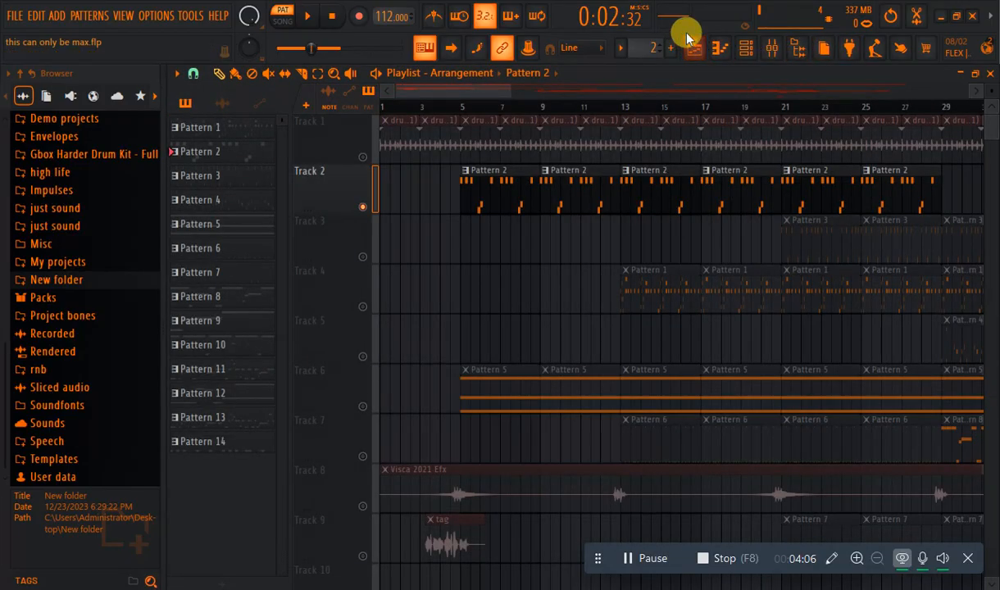
left_click(471, 379)
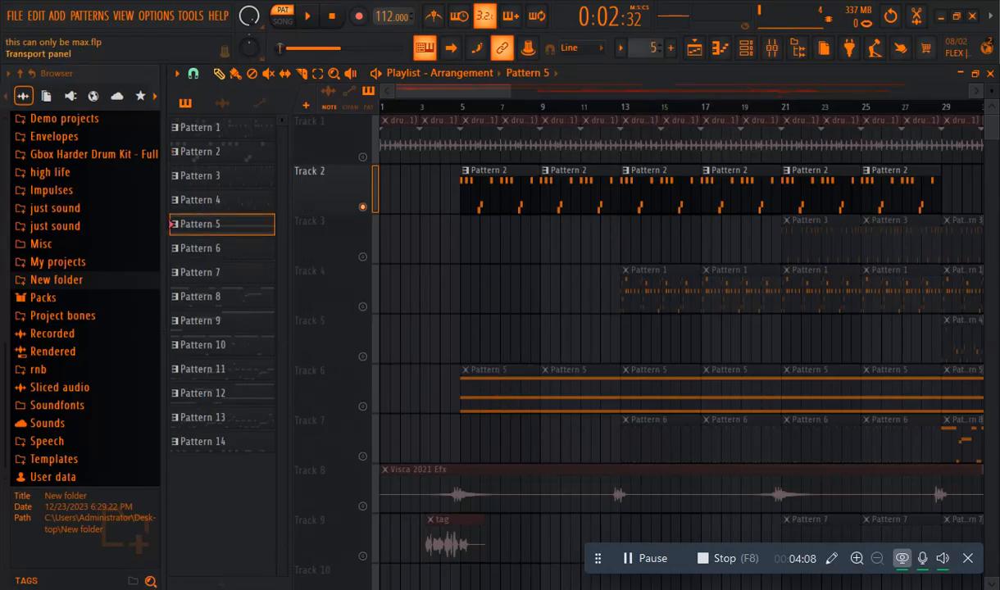
left_click(305, 15)
left_click(747, 49)
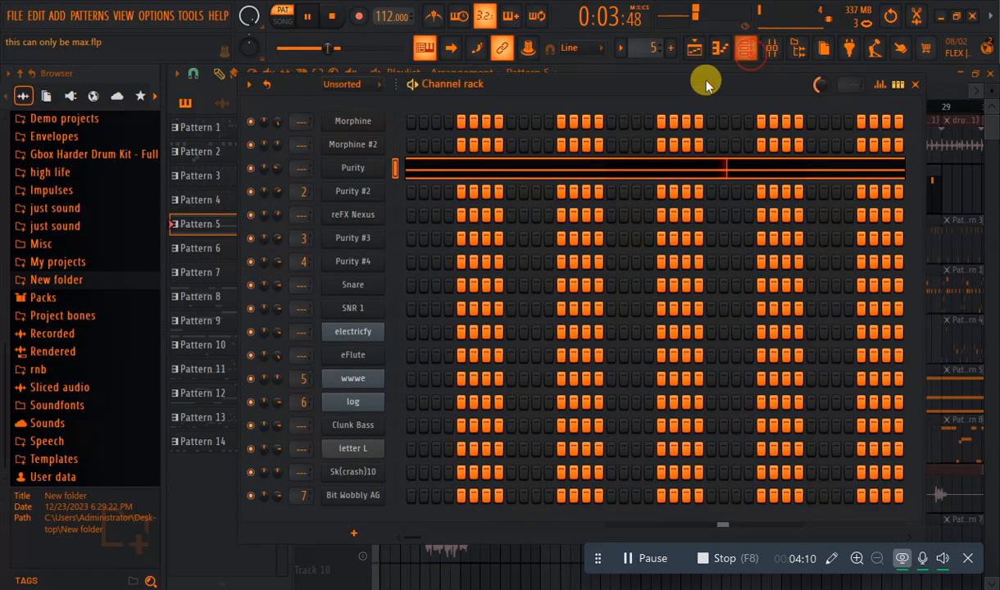
left_click(521, 170)
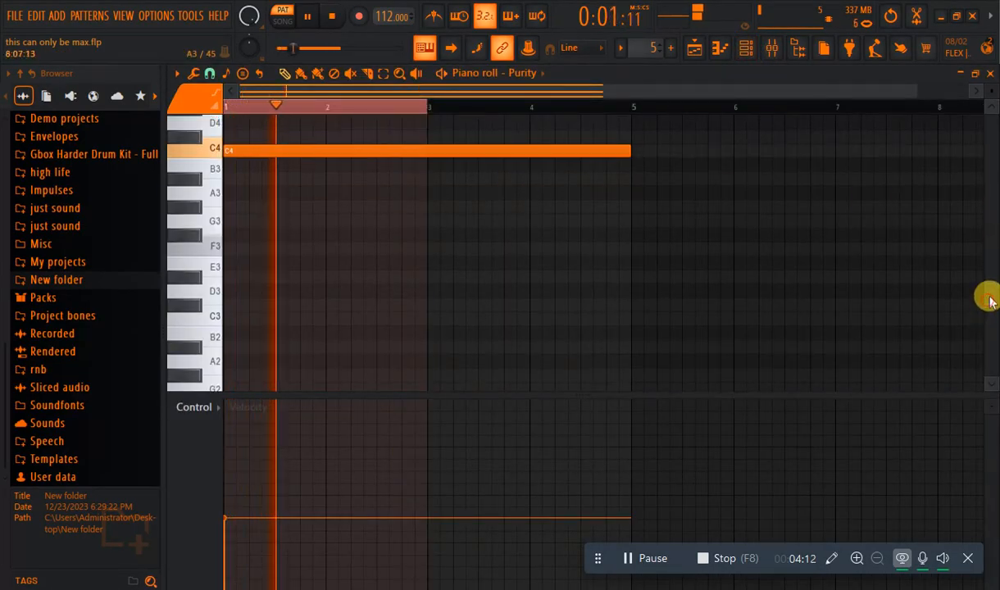
left_click_drag(985, 295, 986, 270)
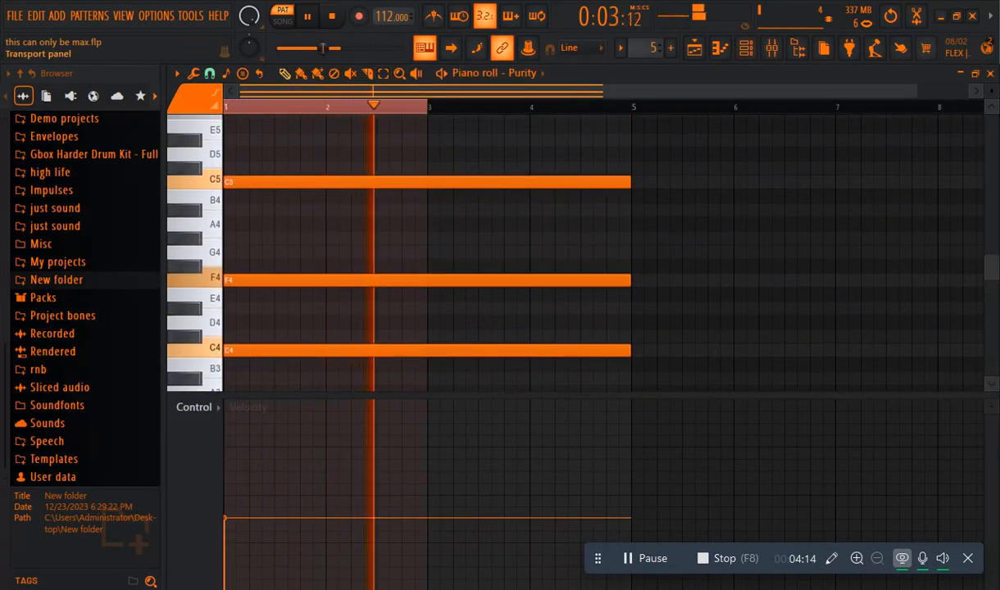
Stop playback and select the long C5 note, followed by the F4 note, in the Purity chord
left_click(331, 15)
left_click(367, 73)
left_click_drag(308, 162, 312, 221)
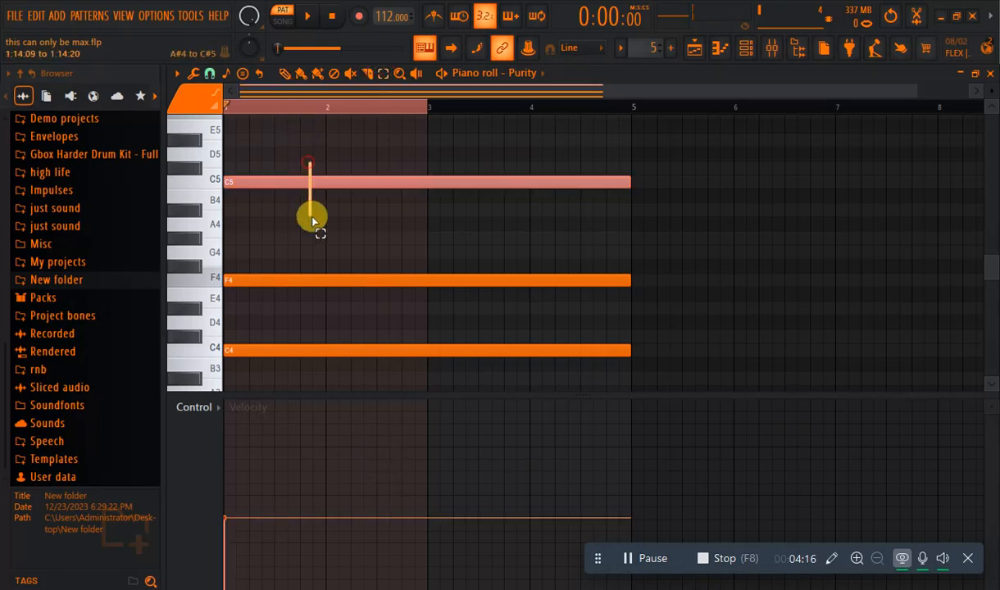
left_click(329, 277)
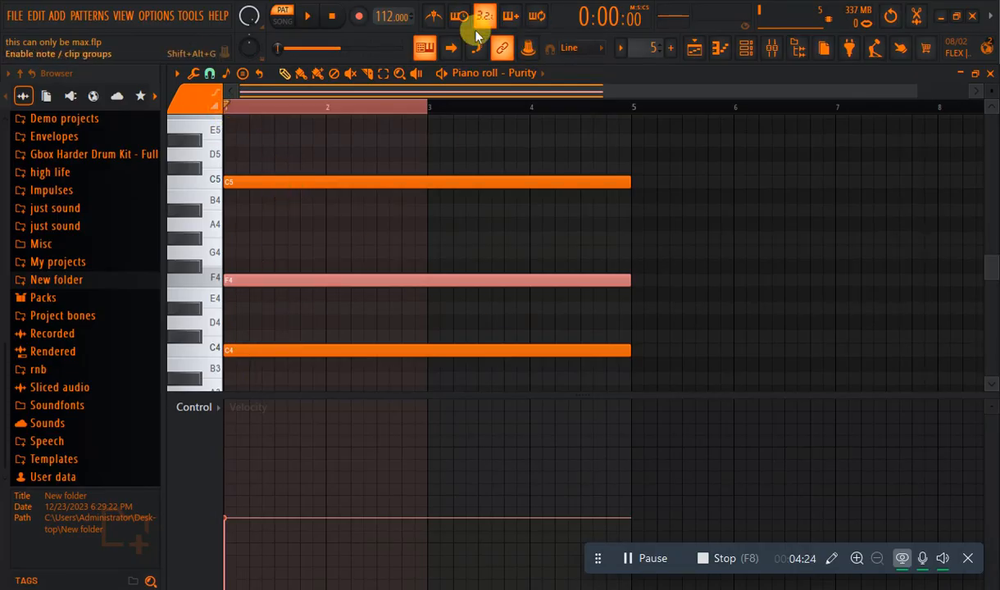
Play the Purity chord and open the Purity channel's instrument window to view its preset
left_click(308, 19)
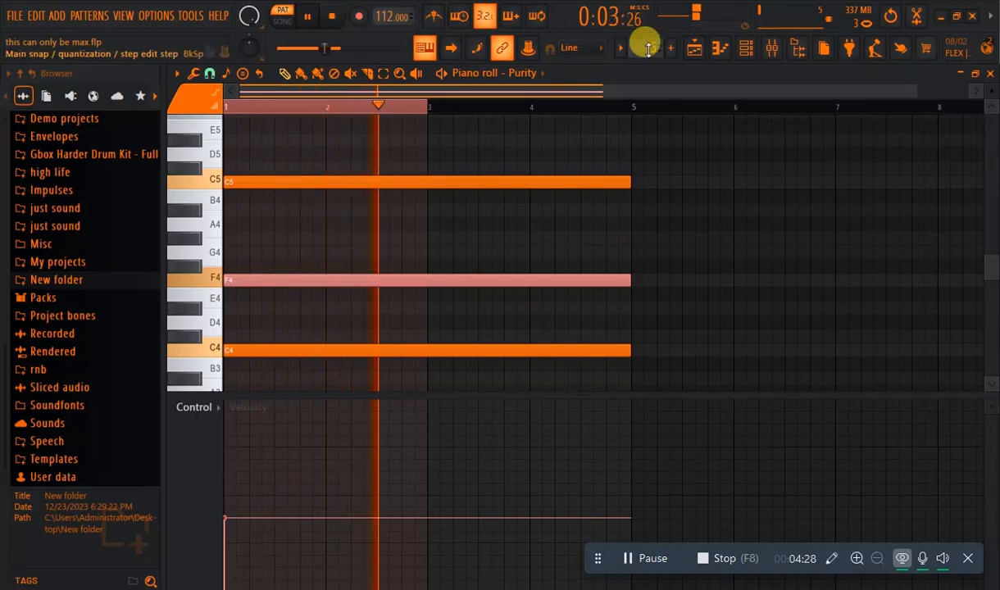
left_click(745, 47)
left_click(360, 169)
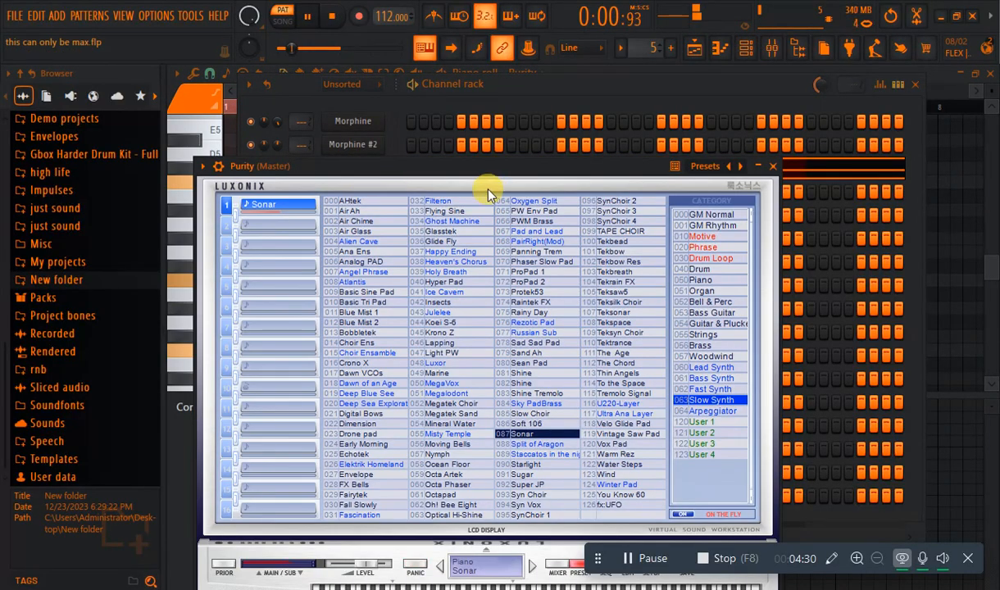
Move the Purity window so the whole instrument is in view, and return to the playlist with playback stopped
left_click_drag(538, 177, 555, 90)
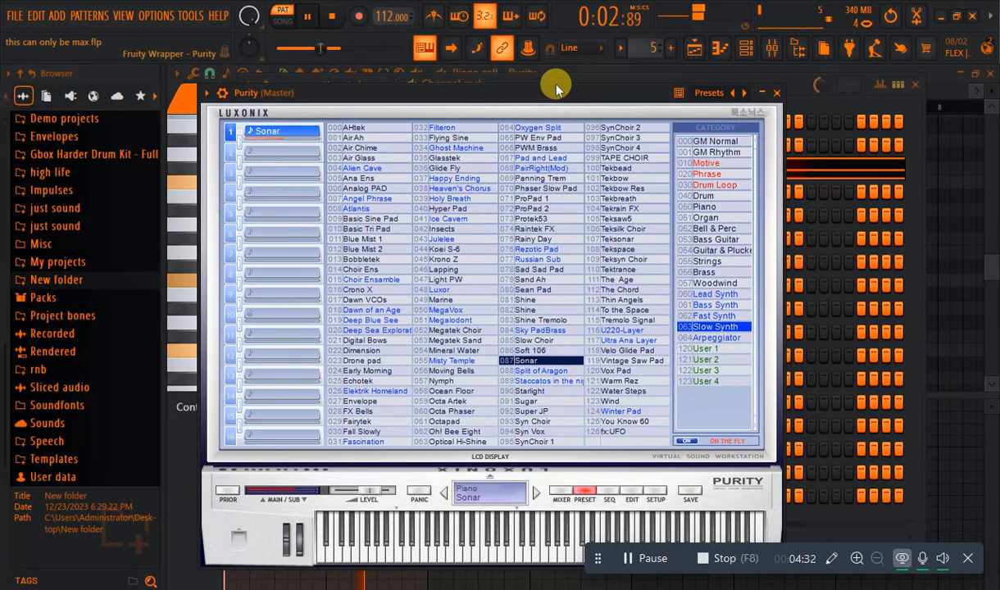
left_click(331, 16)
left_click(694, 48)
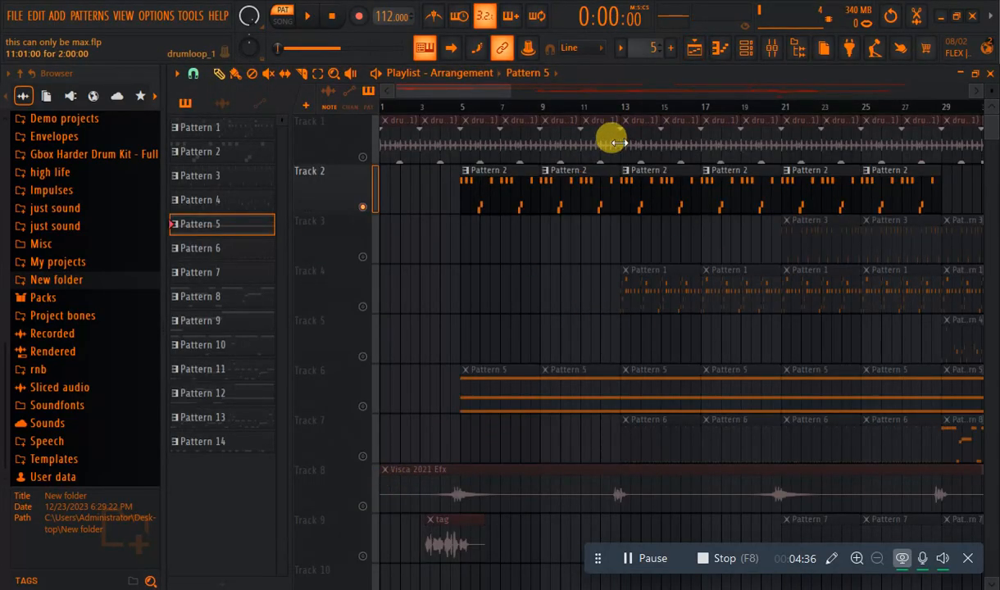
Solo Track 4 and play the song from bar 13
left_click(619, 105)
right_click(363, 307)
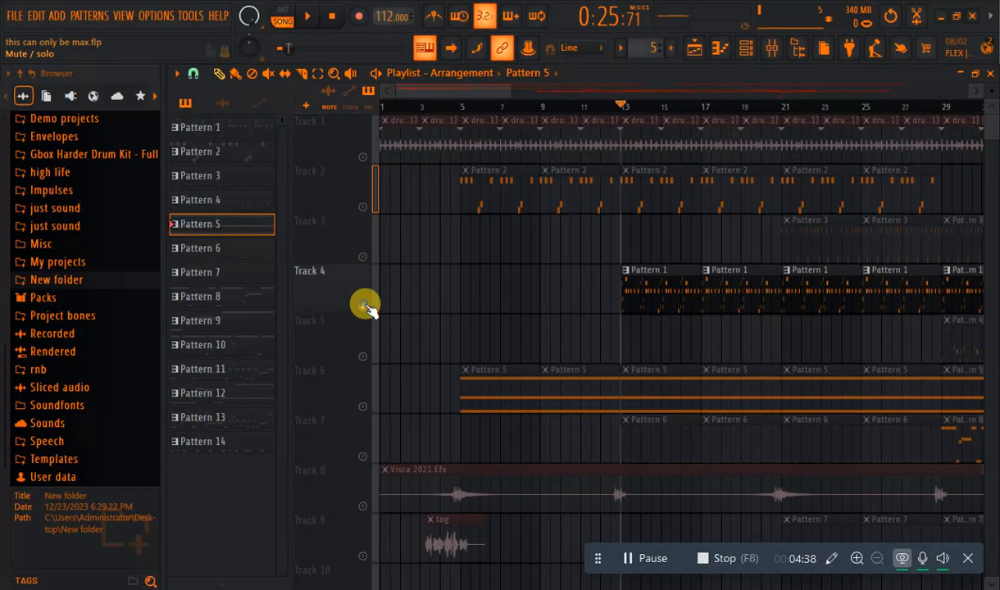
left_click(353, 75)
left_click(312, 16)
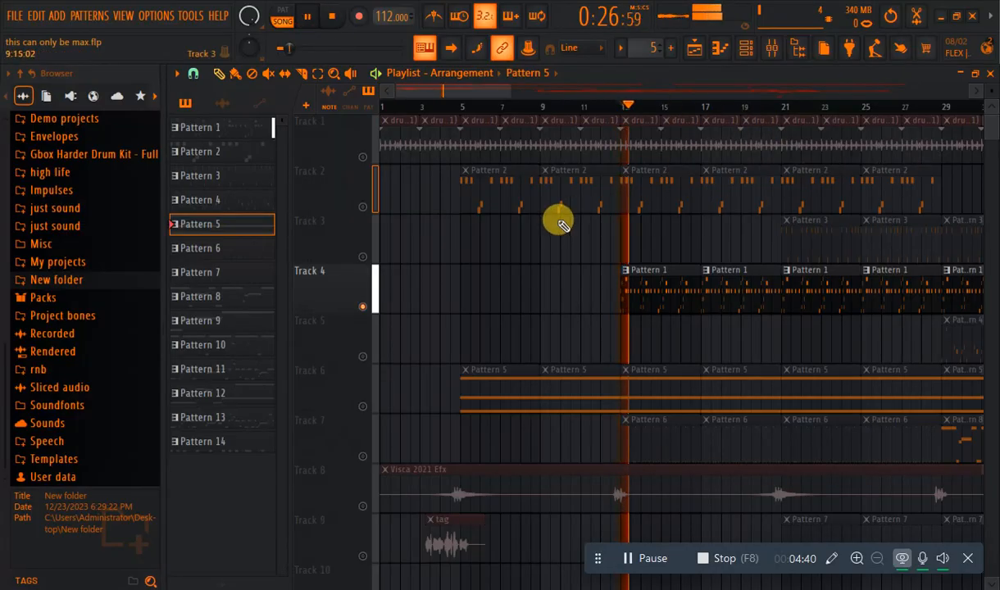
Open Pattern 1's reFX Nexus notes in the piano roll with playback paused
left_click(667, 300)
left_click(745, 47)
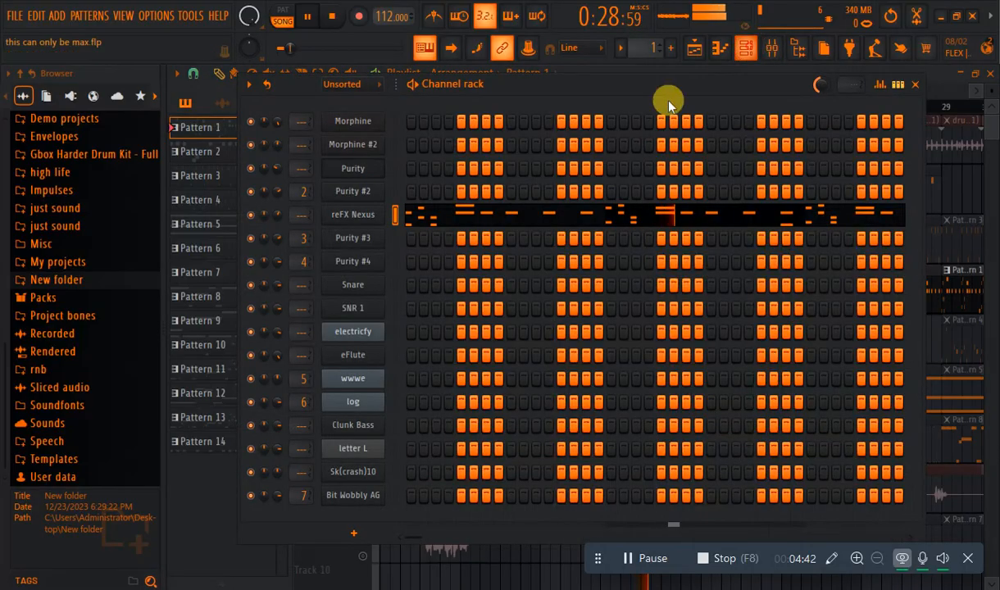
left_click(314, 18)
left_click(519, 213)
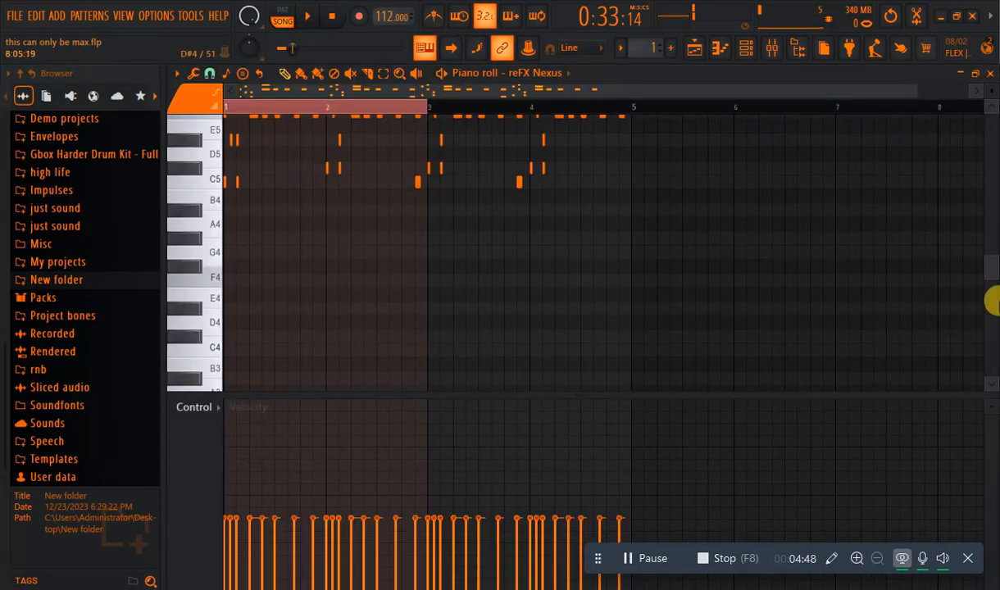
scroll(993, 246, "up", 4)
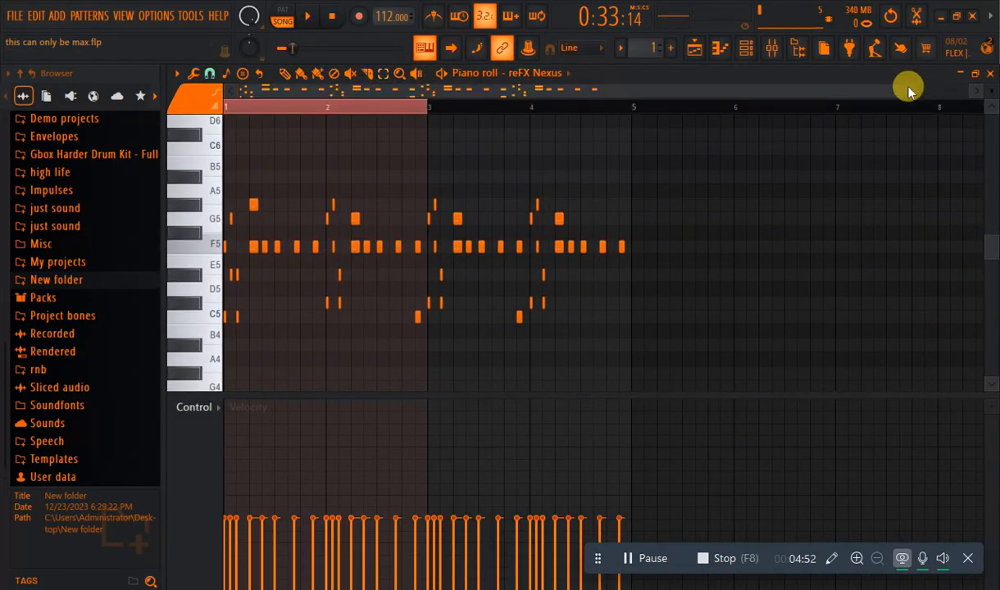
left_click_drag(912, 97, 341, 215)
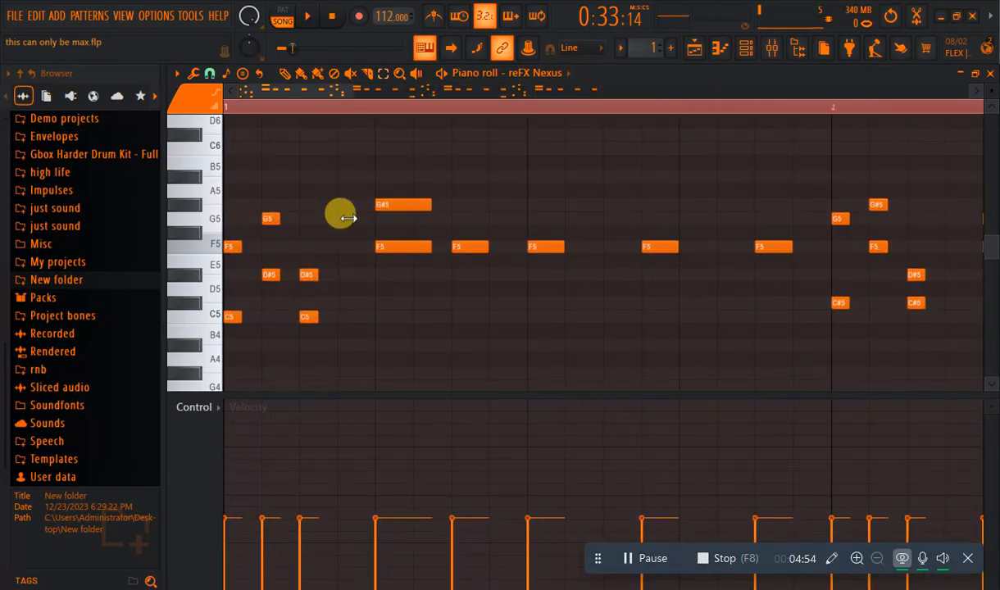
mouse_move(376, 99)
left_mouse_down()
mouse_move(342, 86)
mouse_move(363, 93)
left_mouse_up()
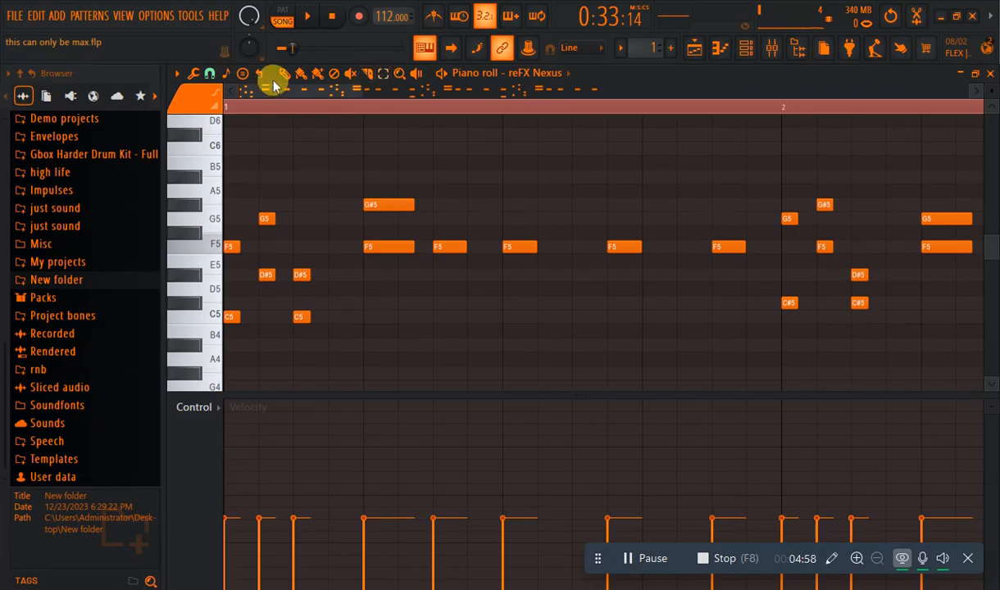
Select the first three two-note chords in bar 1 of the reFX Nexus part one after another
right_click(232, 317)
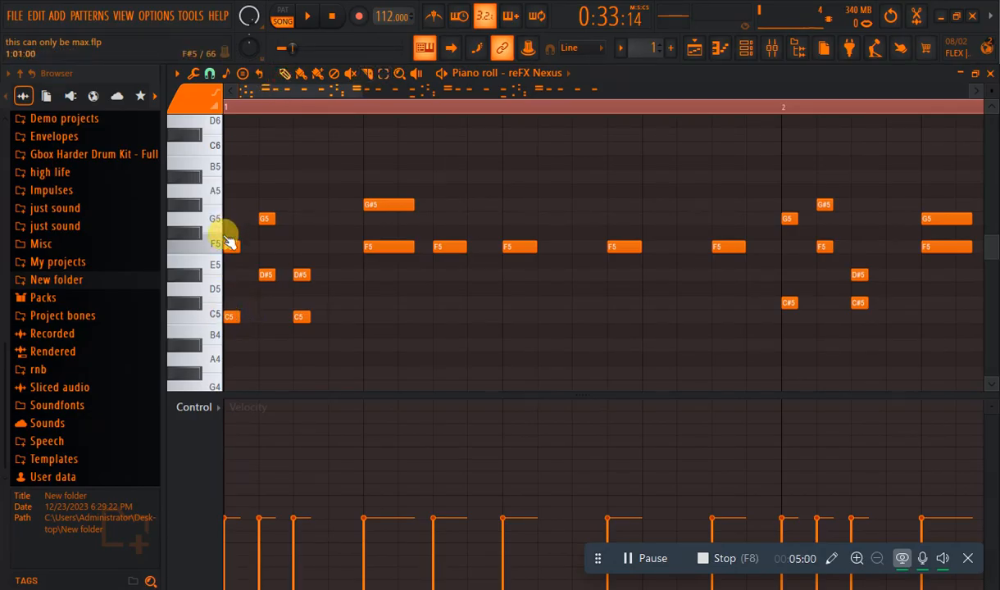
left_click(384, 73)
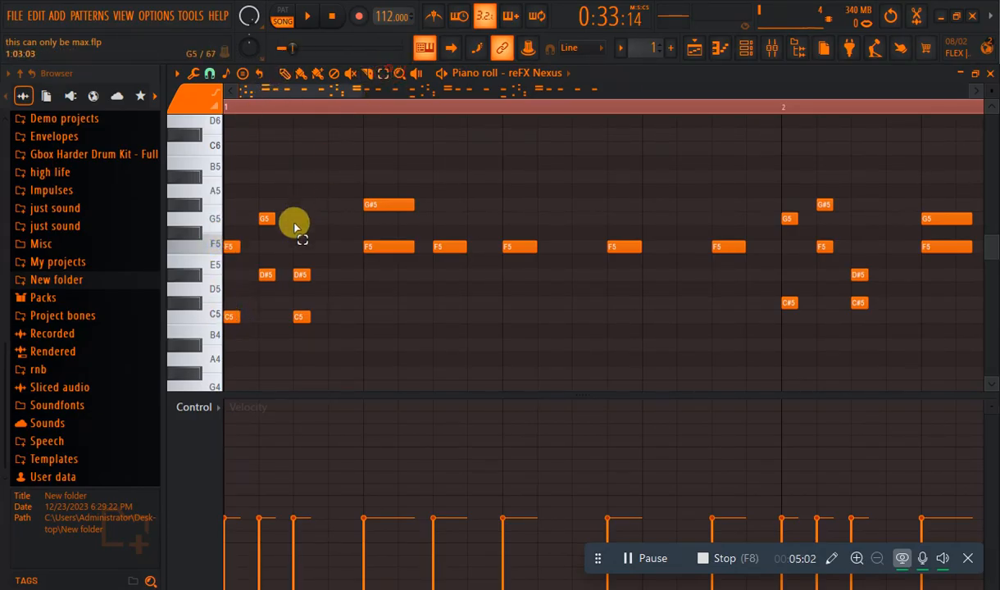
left_click_drag(226, 238, 208, 385)
left_click_drag(258, 175, 260, 276)
left_click_drag(303, 231, 309, 346)
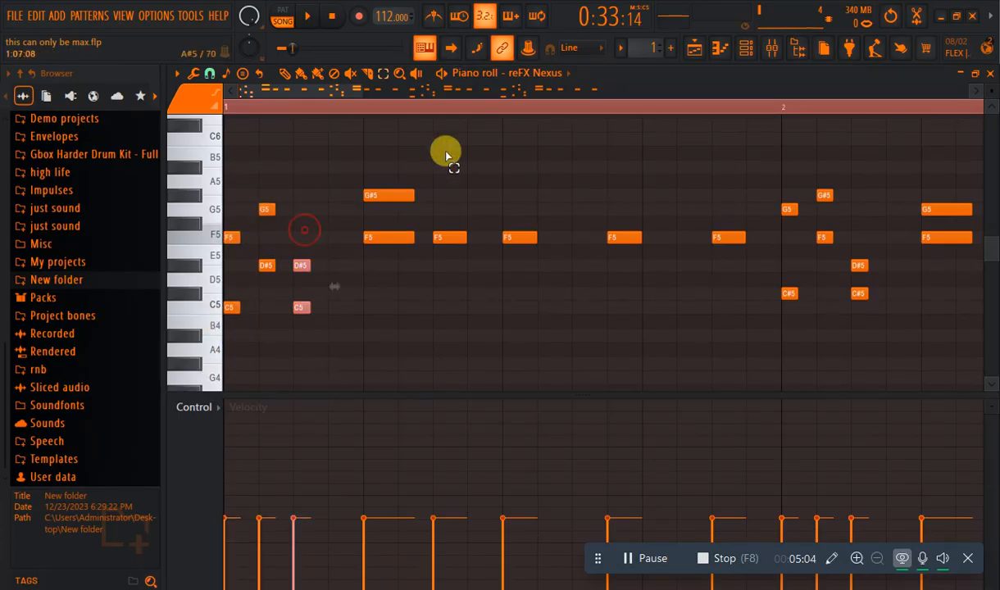
Select the G#5 and F5 chord in bar 1, followed by the run of single F5 notes after it
left_click_drag(392, 157, 415, 313)
left_click_drag(435, 221, 447, 251)
left_click_drag(512, 223, 609, 307)
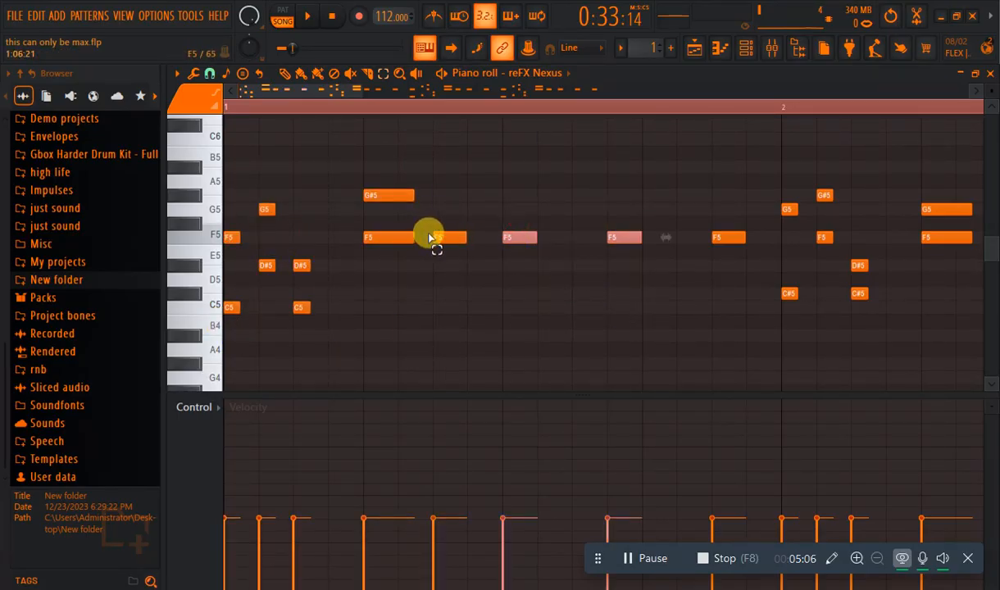
left_click_drag(432, 233, 744, 242)
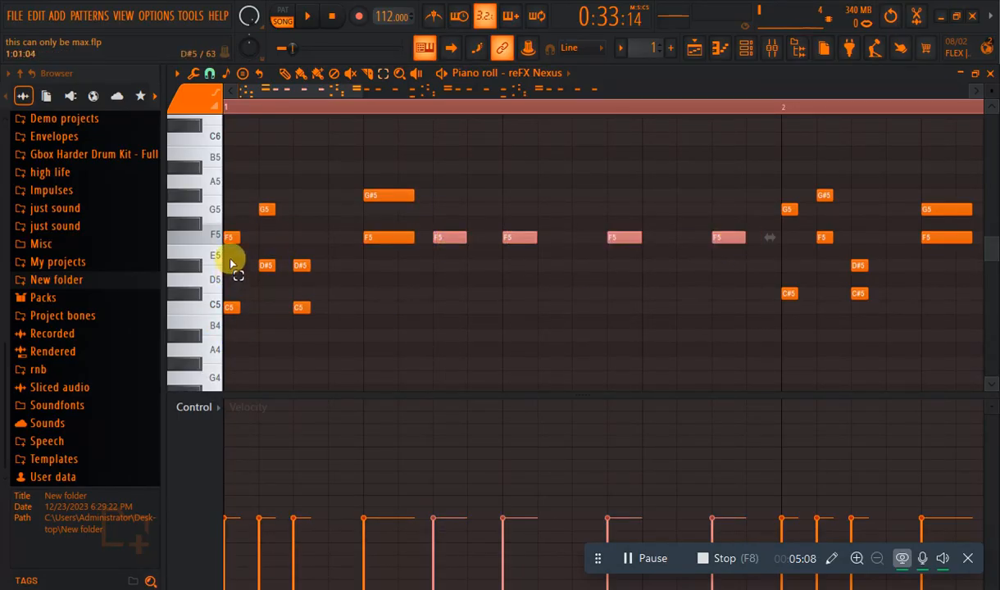
Select all F5 notes in the pattern, followed by only the notes within the first beat of bar 1
left_click(203, 236, "ctrl")
left_click(204, 237, "ctrl")
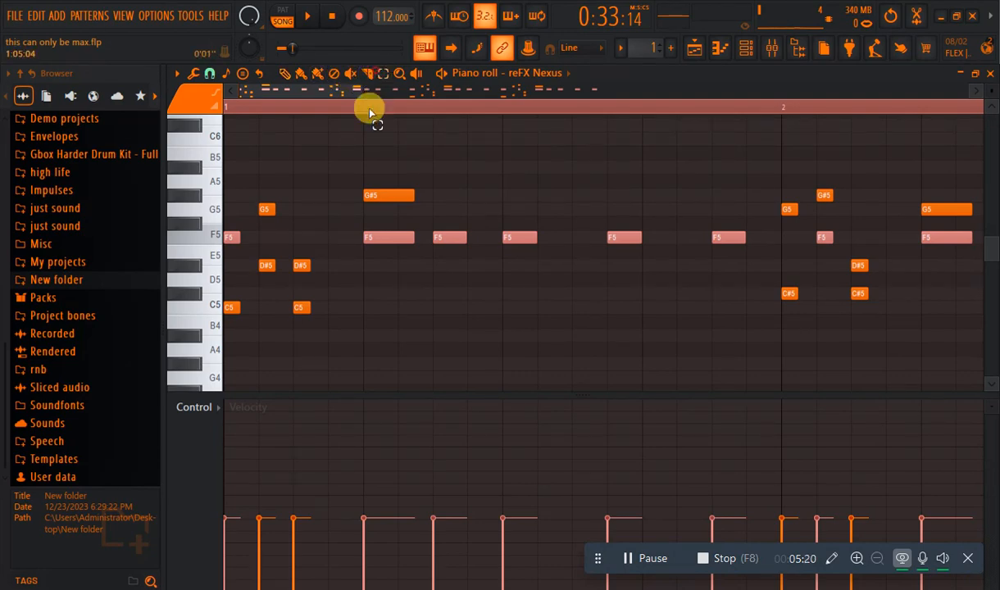
left_click_drag(369, 114, 155, 195)
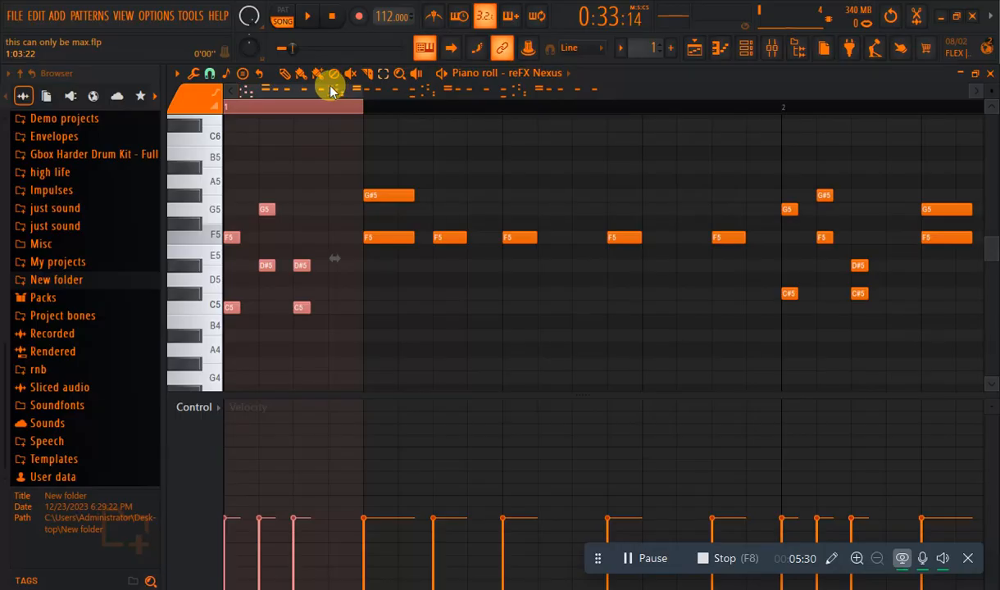
left_click(322, 105)
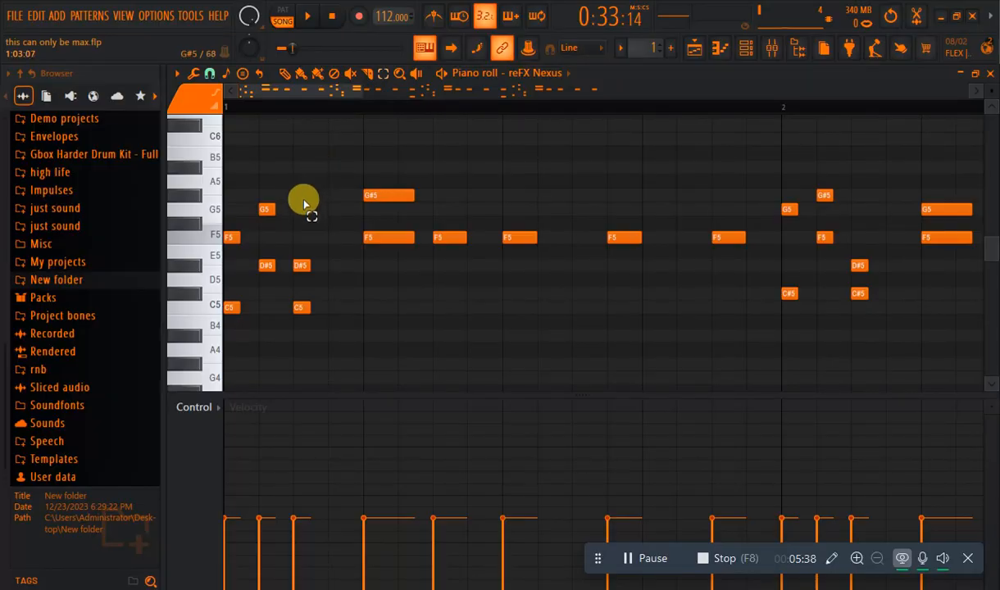
left_click_drag(320, 190, 232, 349)
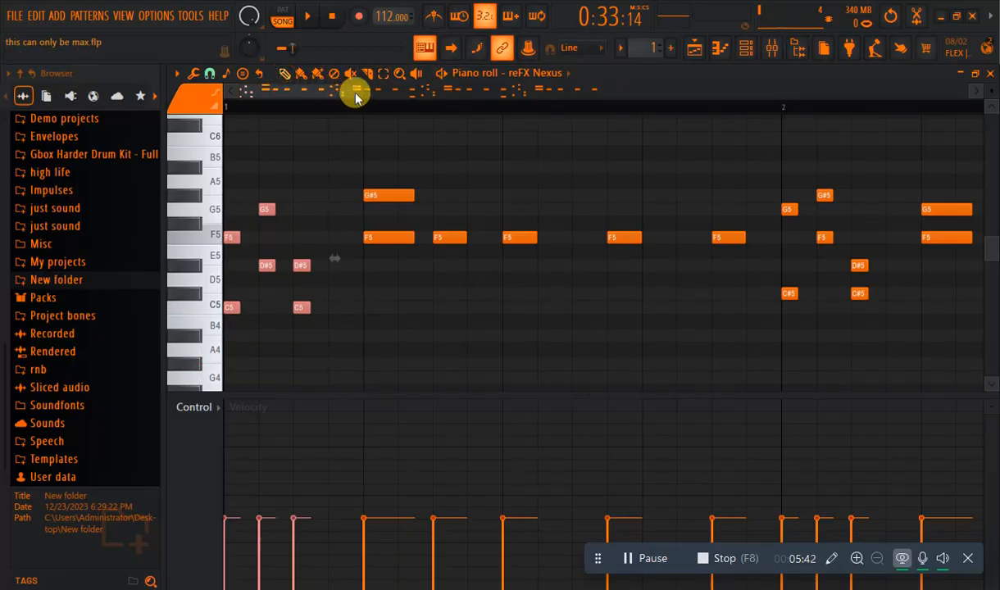
Play the opening notes of bar 1 several times, stopping playback between the passes
scroll(290, 89, "up", 2)
left_click(514, 321)
right_click(521, 320)
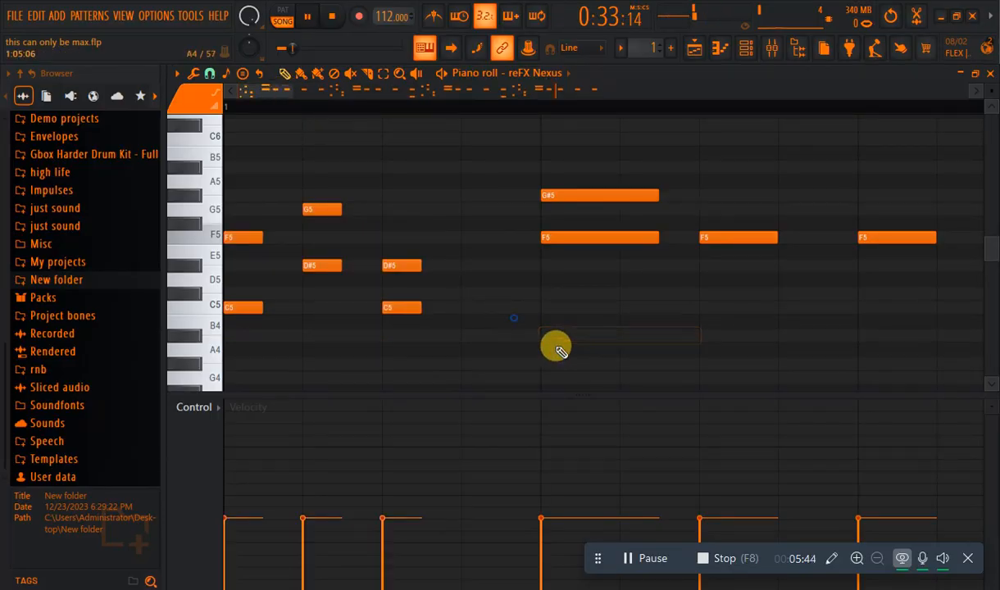
key("space")
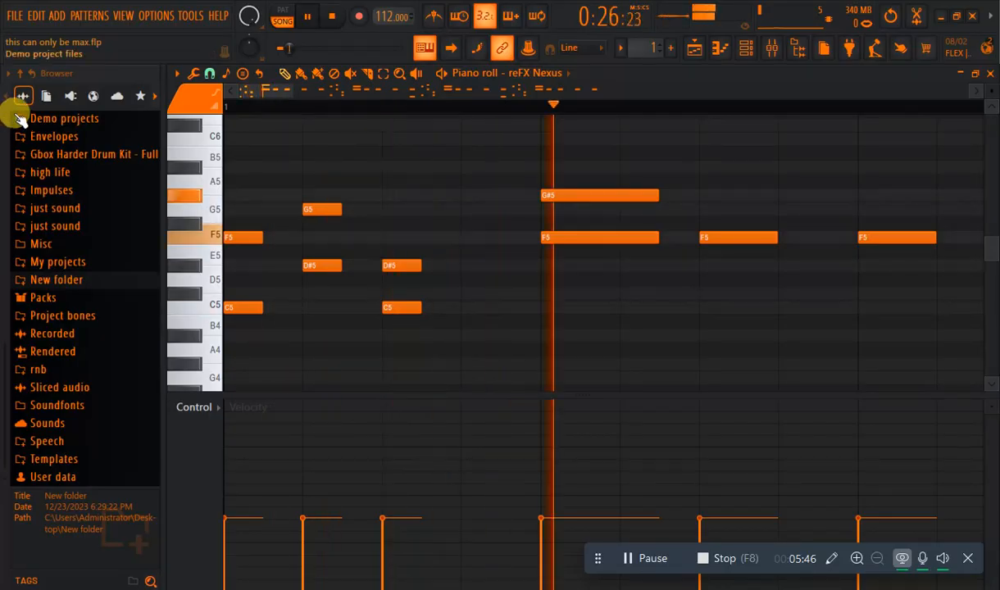
key("space")
key("space")
left_click_drag(288, 84, 418, 94)
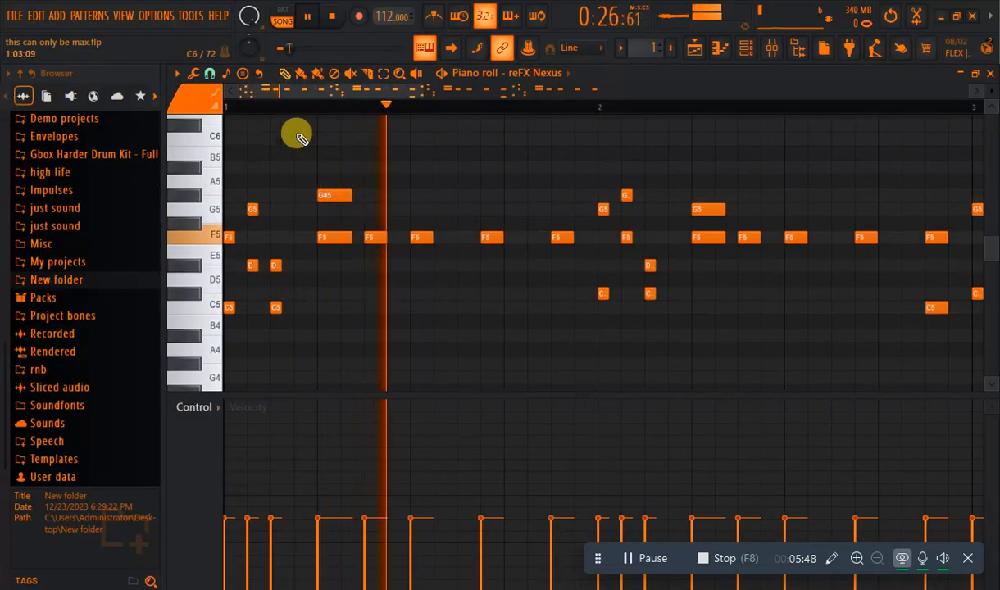
key("space")
key("space")
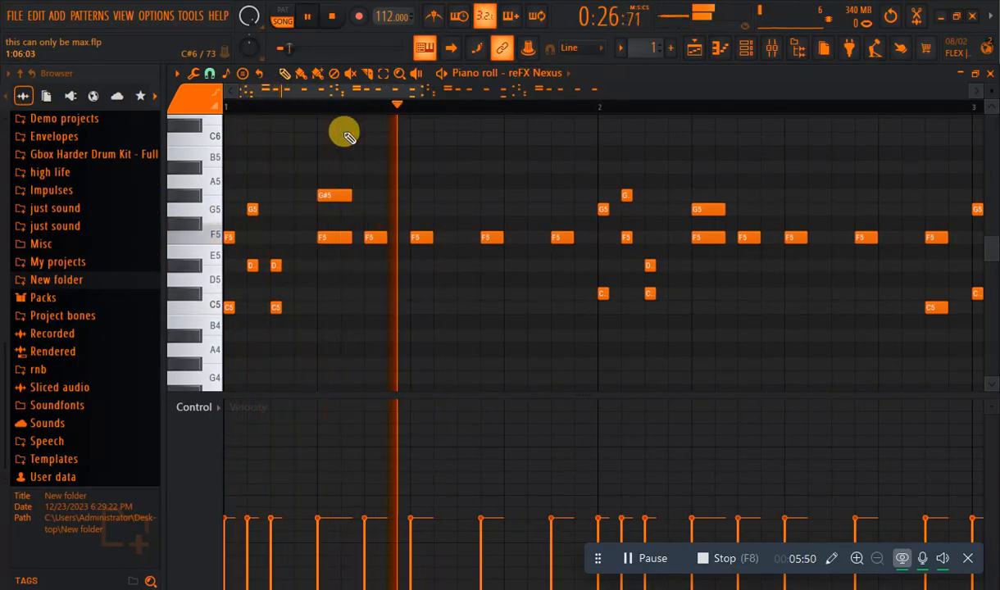
key("space")
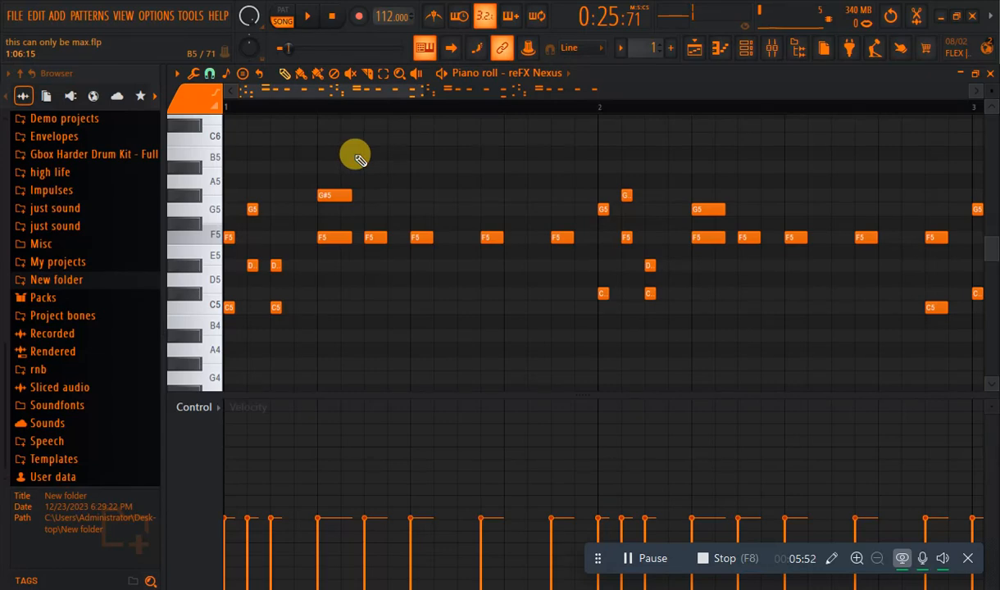
Play Pattern 1 from its start through into bar 3 and stop playback
key("space")
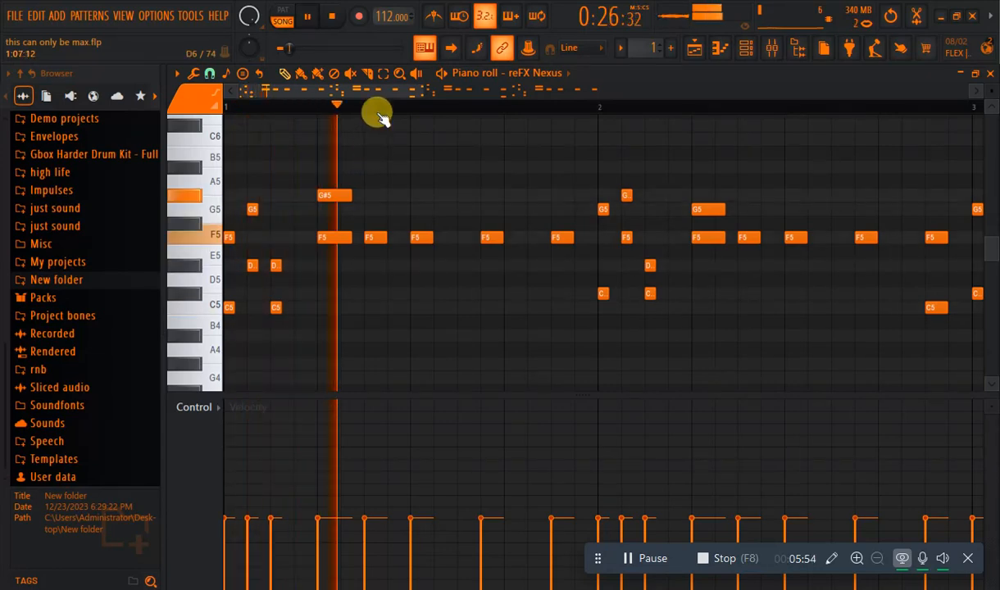
left_click_drag(418, 86, 503, 90)
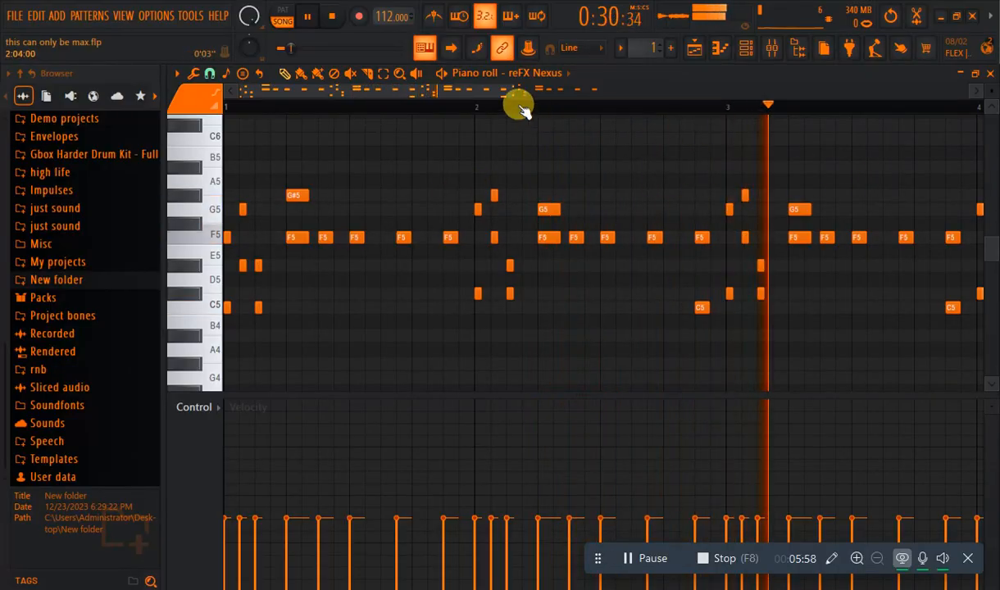
key("space")
left_click_drag(504, 86, 590, 93)
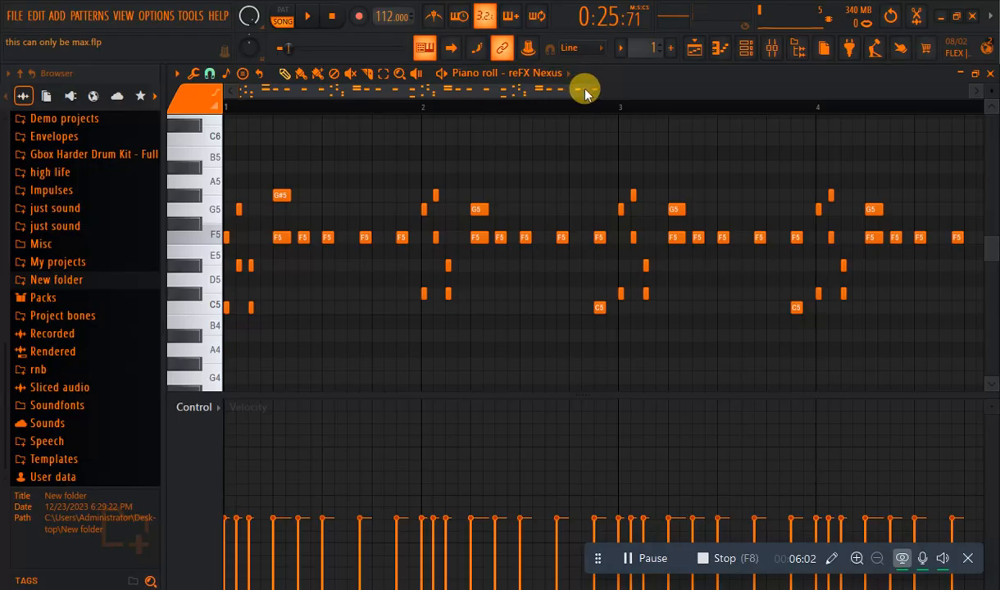
Mute the lower notes of the first three chords (C5, D#5, C5) and the long F5, listening to the remaining notes
left_click_drag(585, 90, 423, 257)
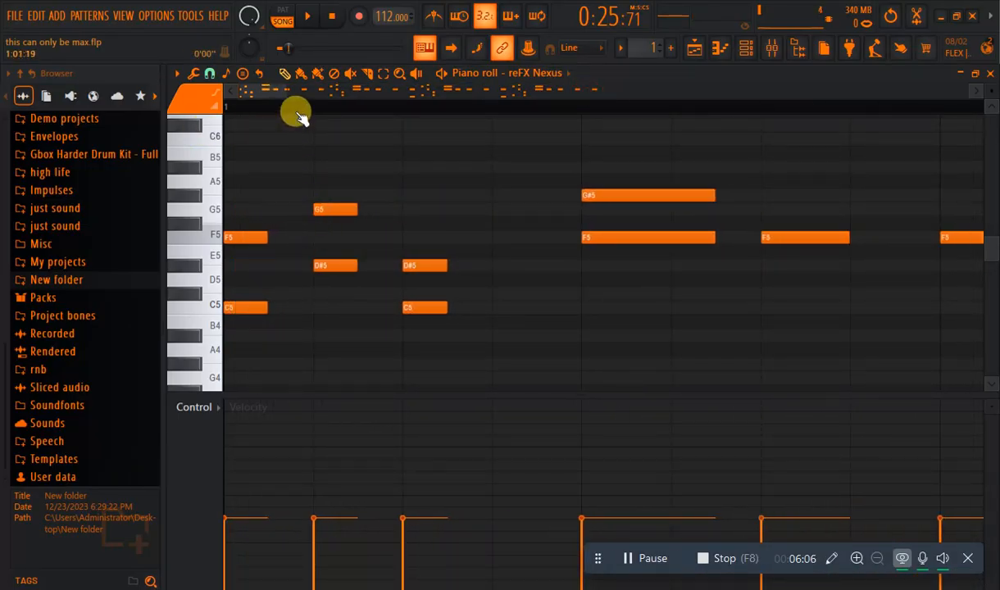
left_click(350, 73)
left_click(250, 308)
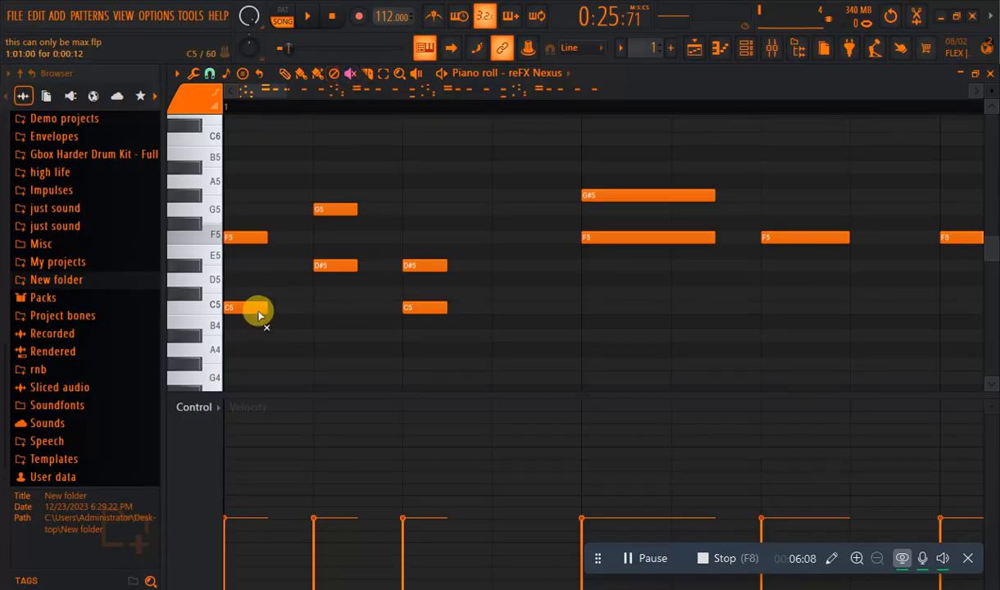
left_click(332, 262)
left_click(426, 308)
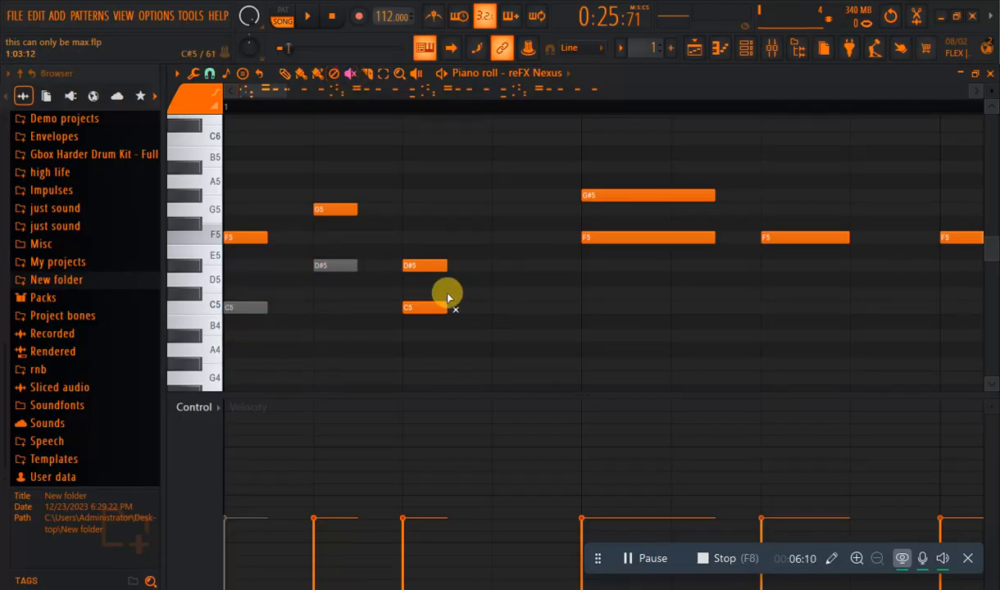
key("space")
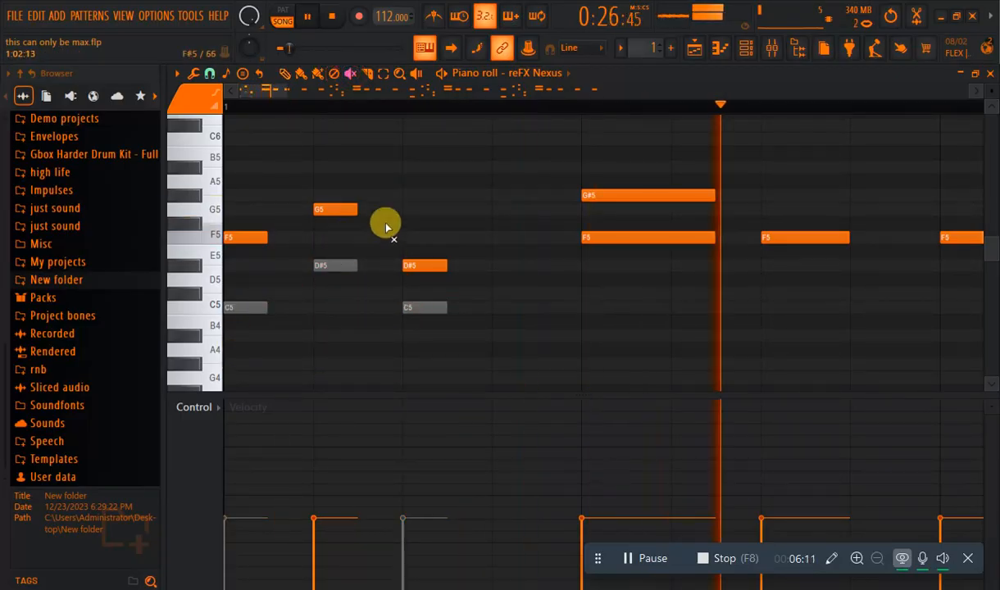
left_click(596, 237)
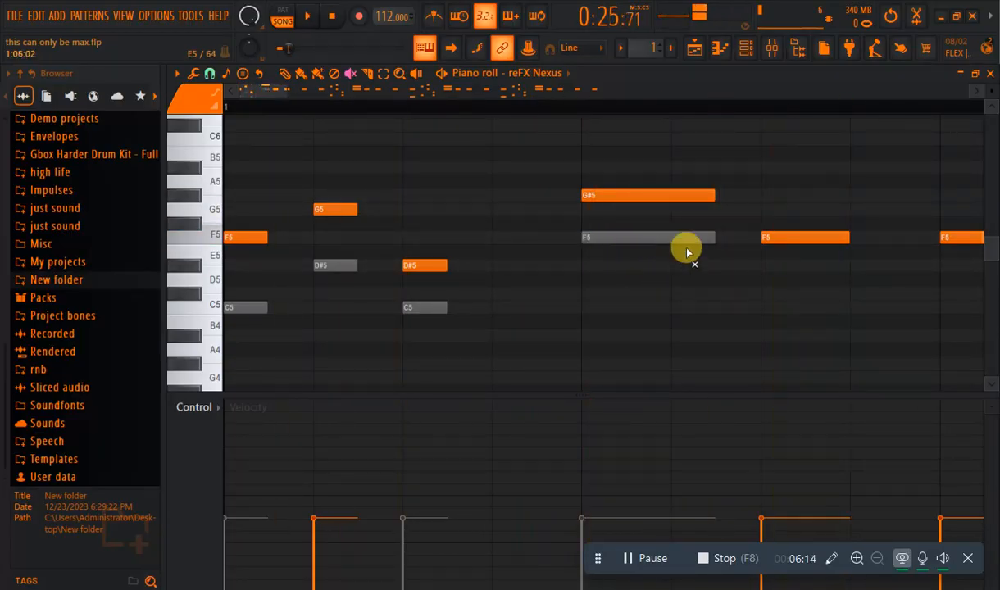
key("space")
Unmute the long F5 and the lower C5, D#5 and C5 notes in bar 1, and play the complete chords
left_click(672, 238)
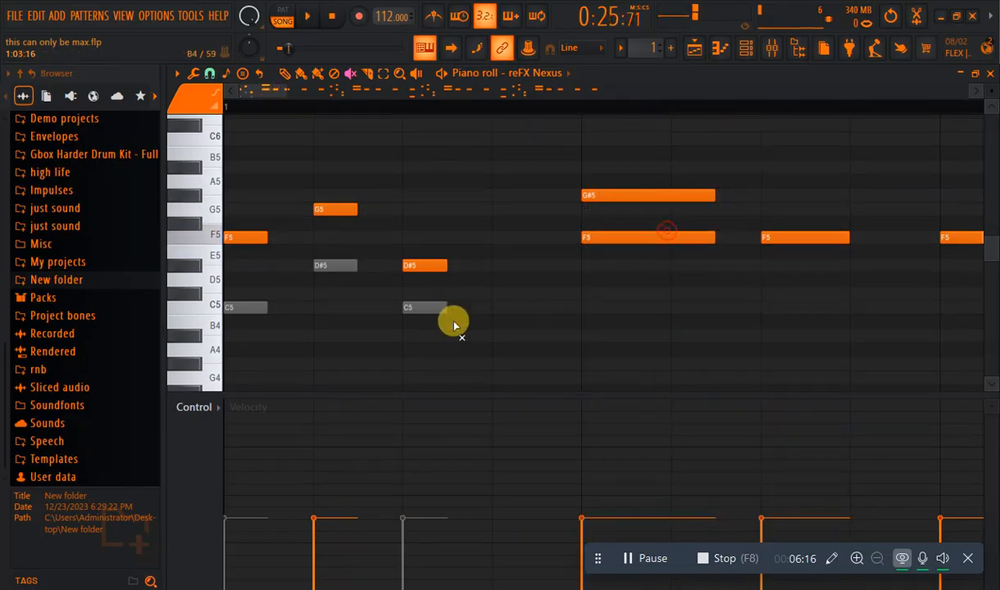
left_click(422, 308)
left_click(336, 266)
left_click(246, 307)
key("space")
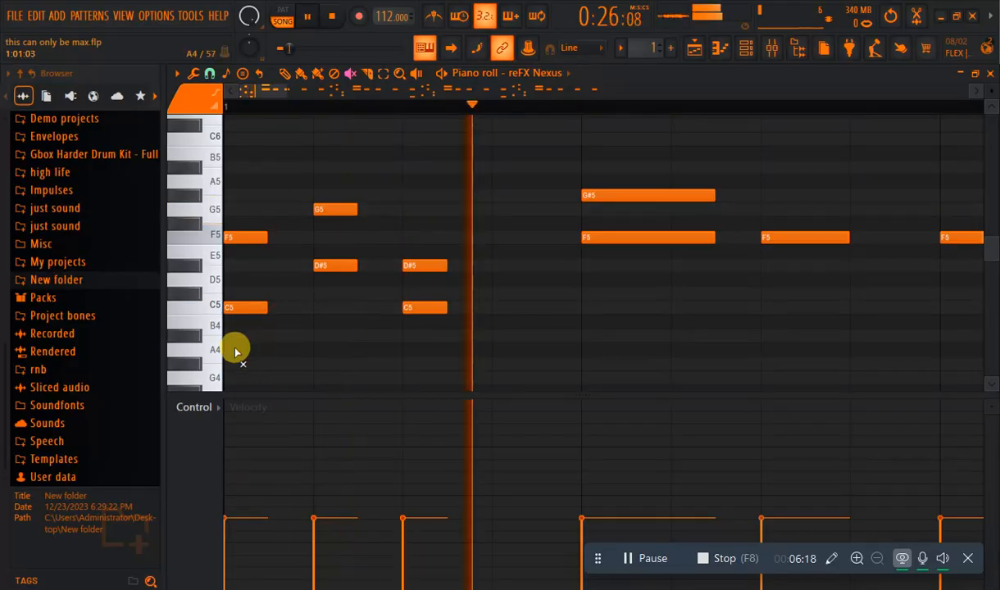
key("space")
Replay the start of Pattern 1 with all its notes active, and stop playback
left_click_drag(283, 90, 576, 87)
key("space")
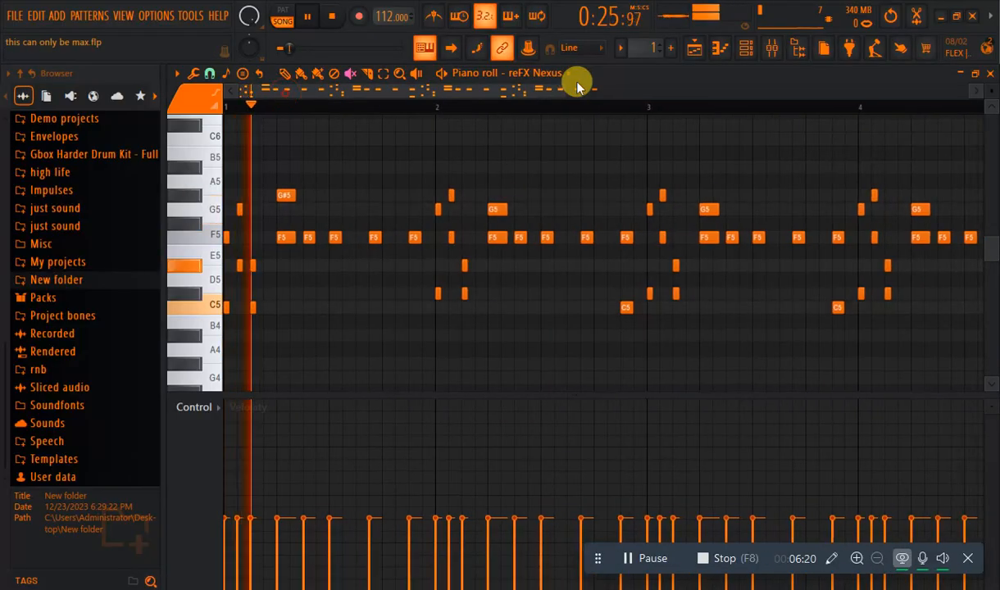
key("space")
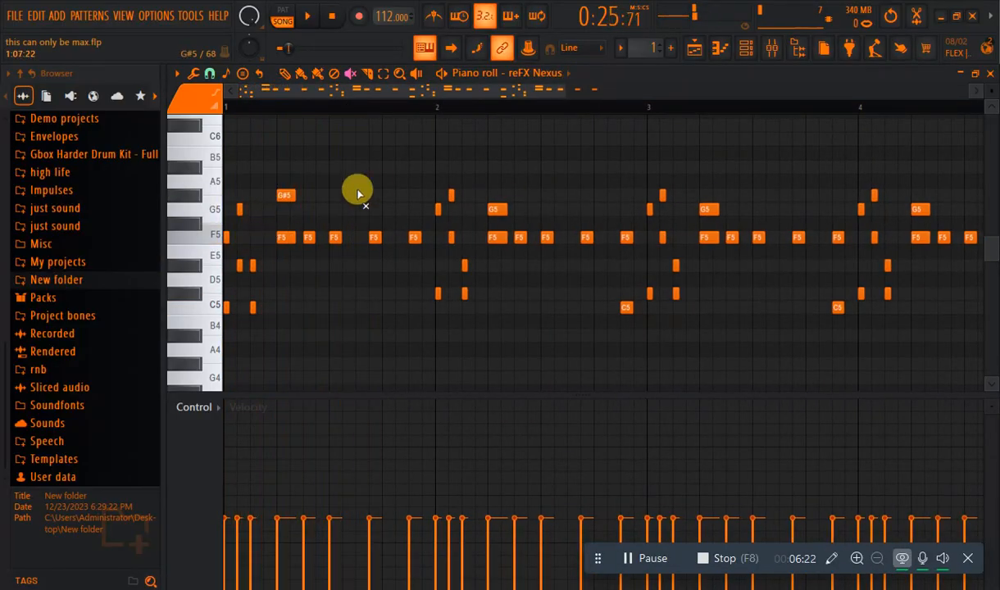
Open the reFX Nexus instrument from the channel rack to show its Synth 4 preset, and close it
left_click(762, 49)
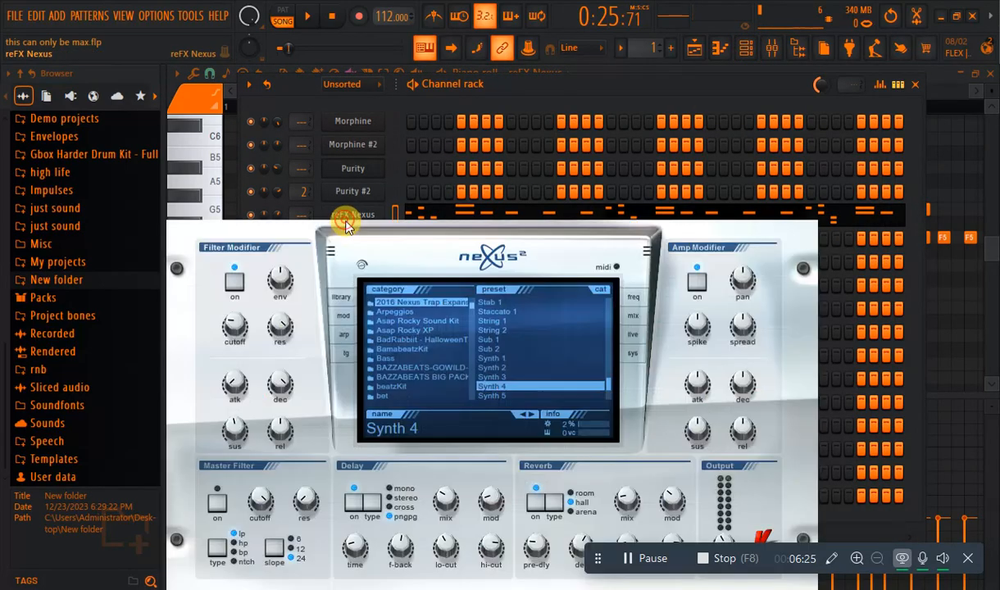
left_click(335, 216)
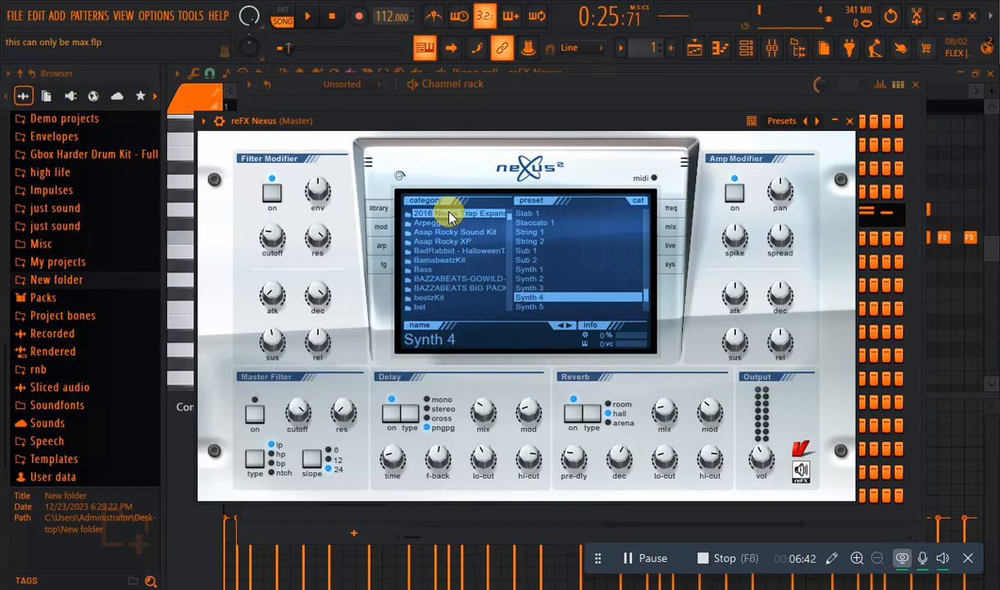
left_click(849, 121)
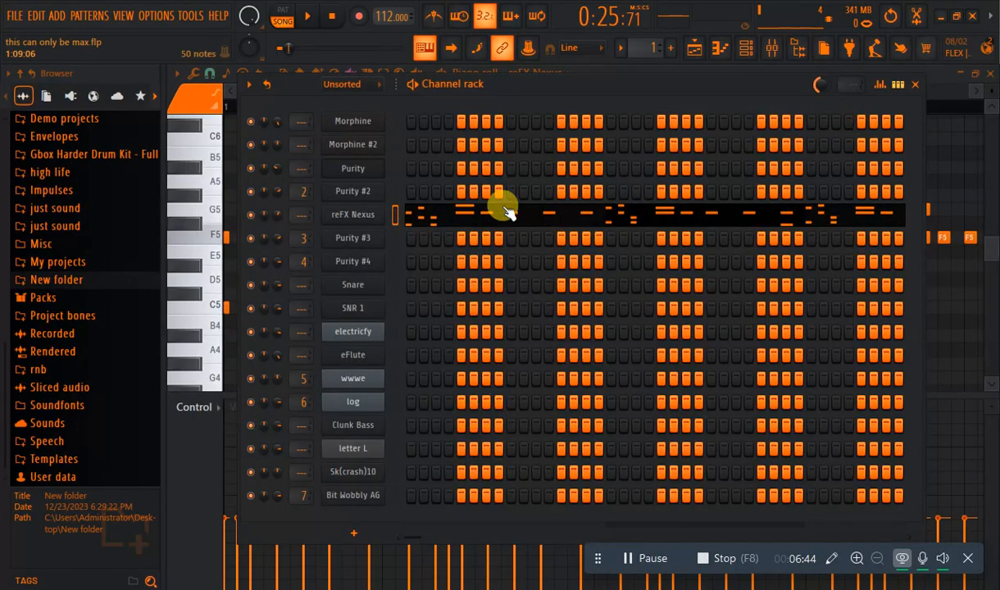
Switch to Pattern 4 in pattern mode, play it while opening Purity #2's notes in the piano roll, and stop playback
left_click_drag(653, 46, 653, 39)
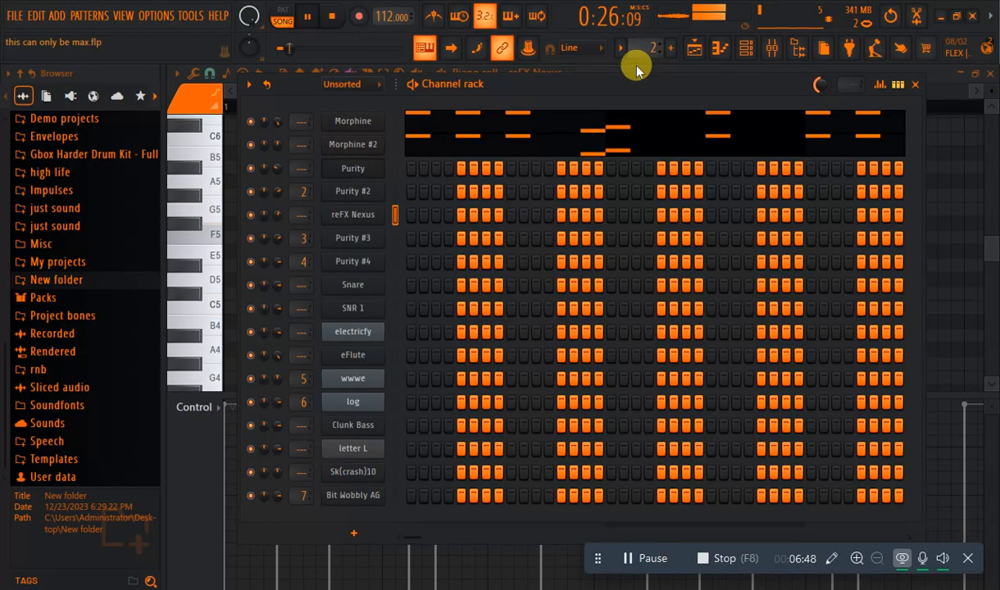
key("KP_Add")
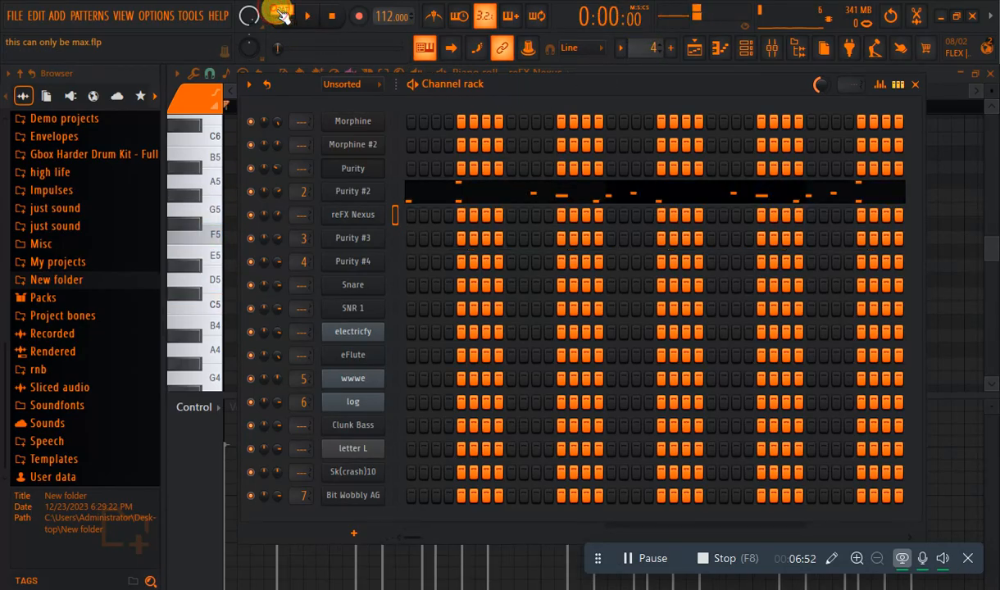
key("space")
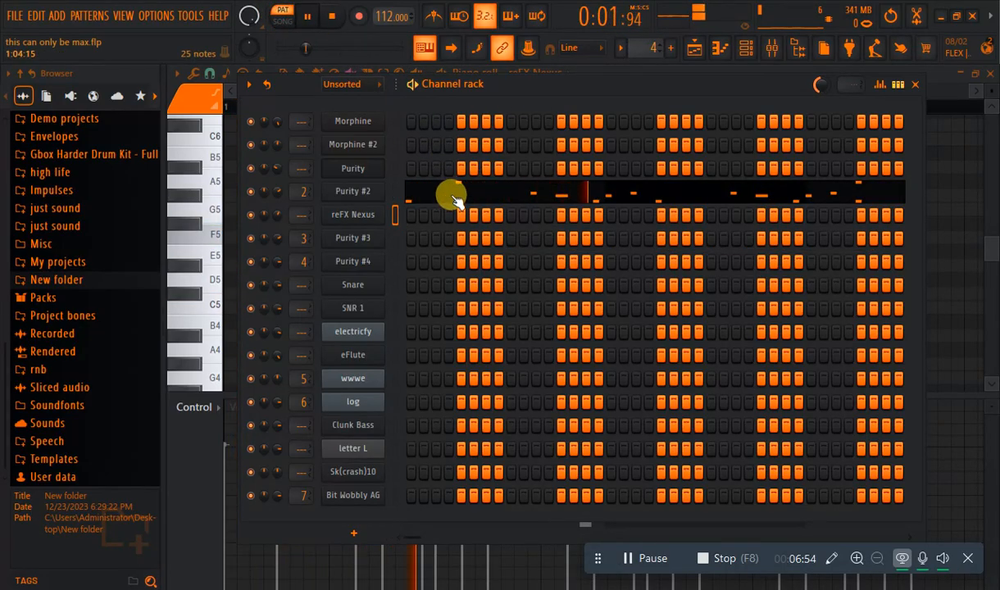
left_click(453, 197)
left_click_drag(992, 247, 967, 214)
key("space")
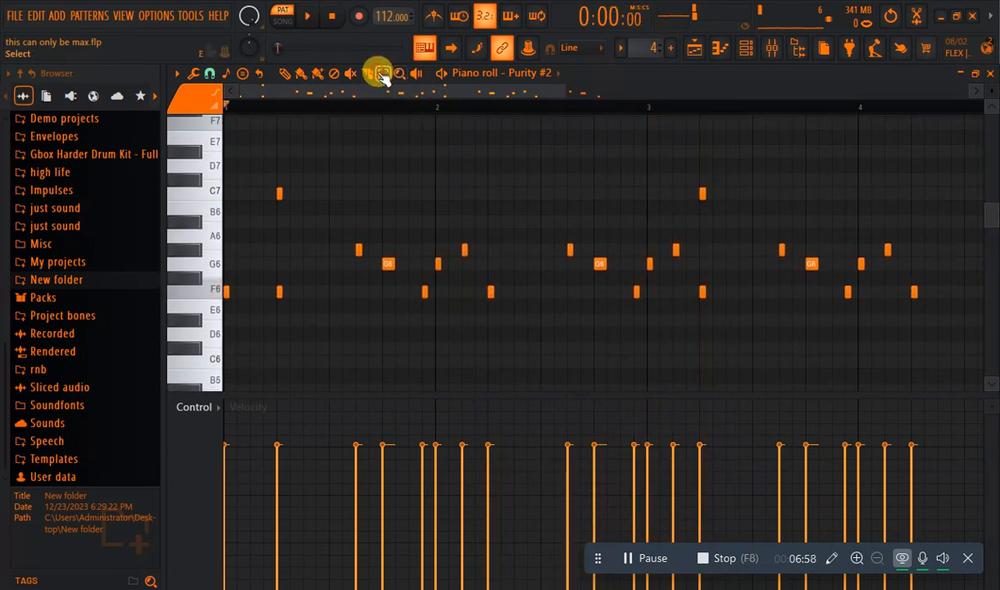
Select all the Purity #2 notes across bars 1 to 4 in the piano roll
left_click(383, 76)
left_click_drag(935, 149, 61, 460)
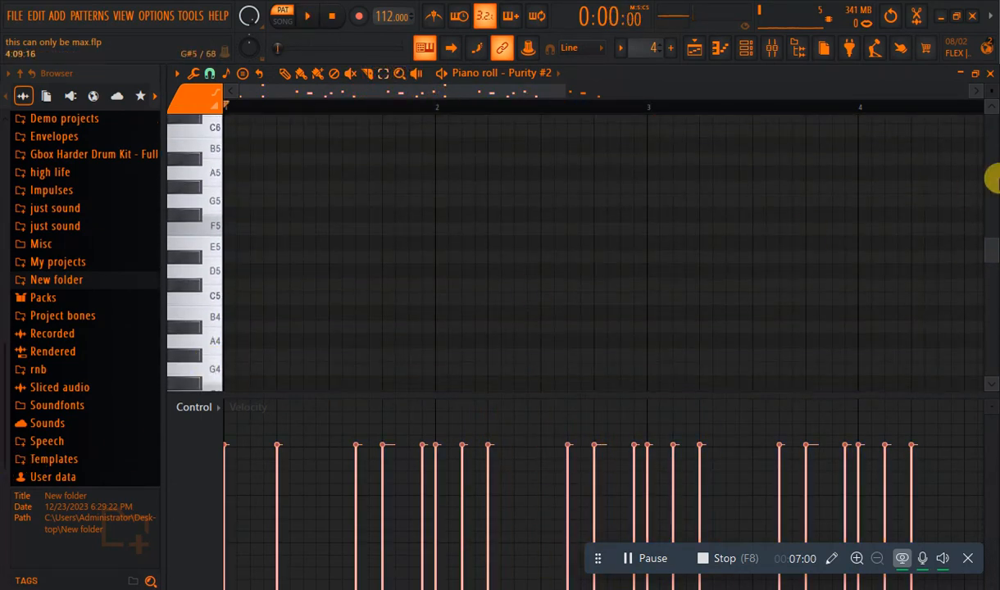
left_click_drag(991, 257, 984, 217)
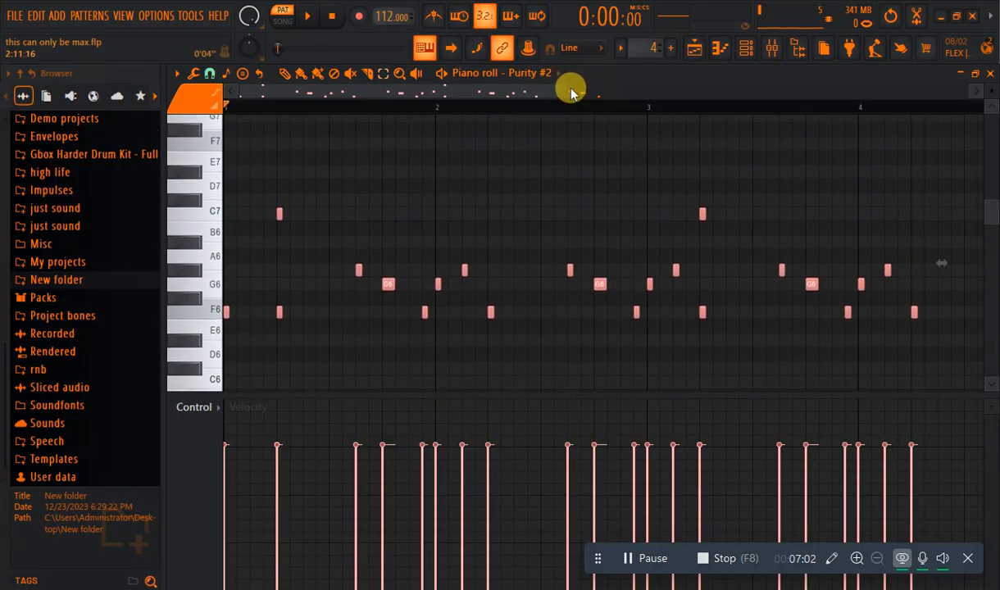
left_click_drag(571, 90, 722, 91)
left_click_drag(828, 164, 160, 459)
left_click_drag(988, 245, 989, 201)
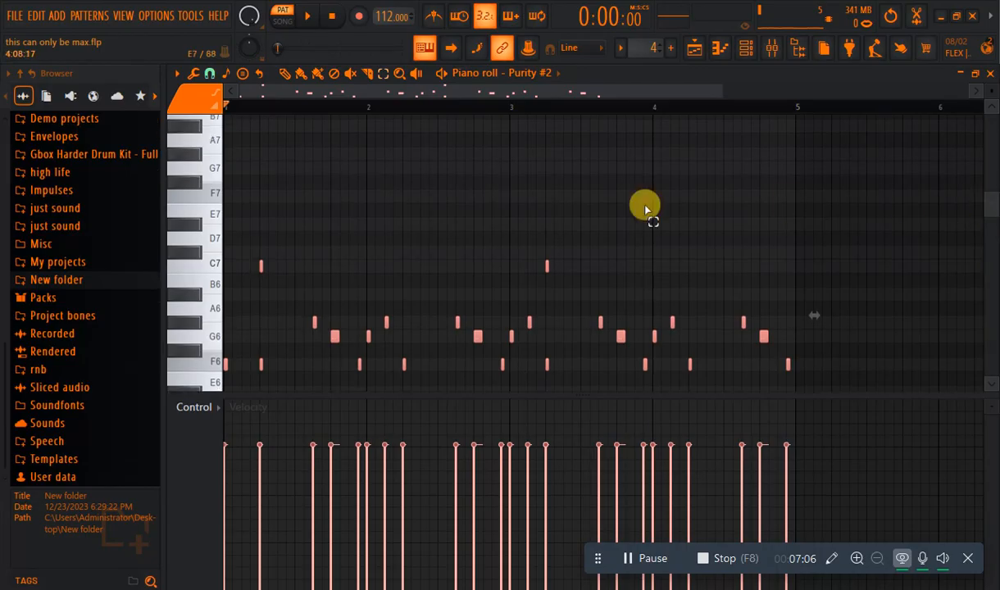
Switch to the Draw tool, play Pattern 4 from its start into bar 4, and stop playback
left_click(288, 75)
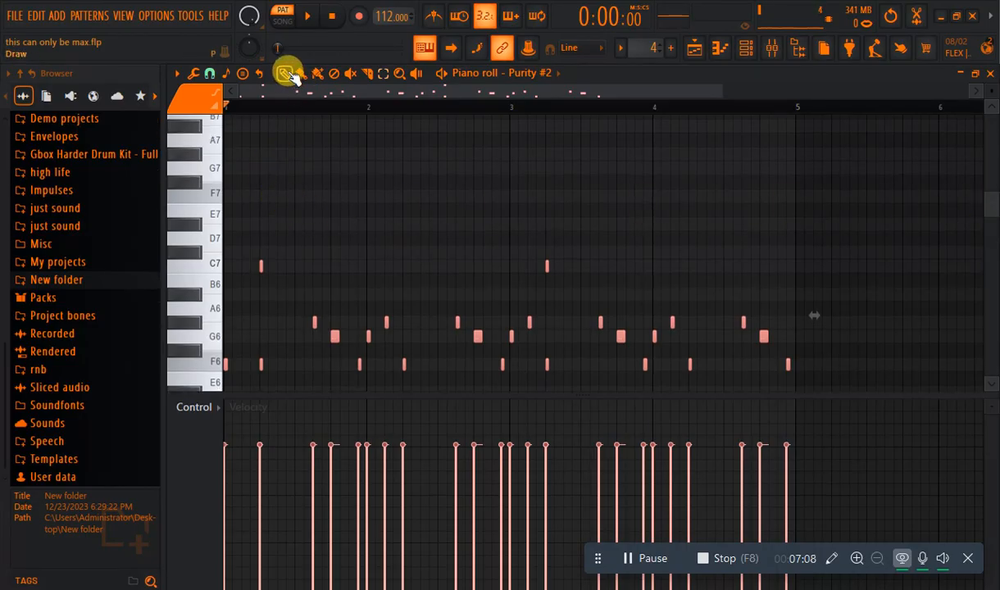
key("space")
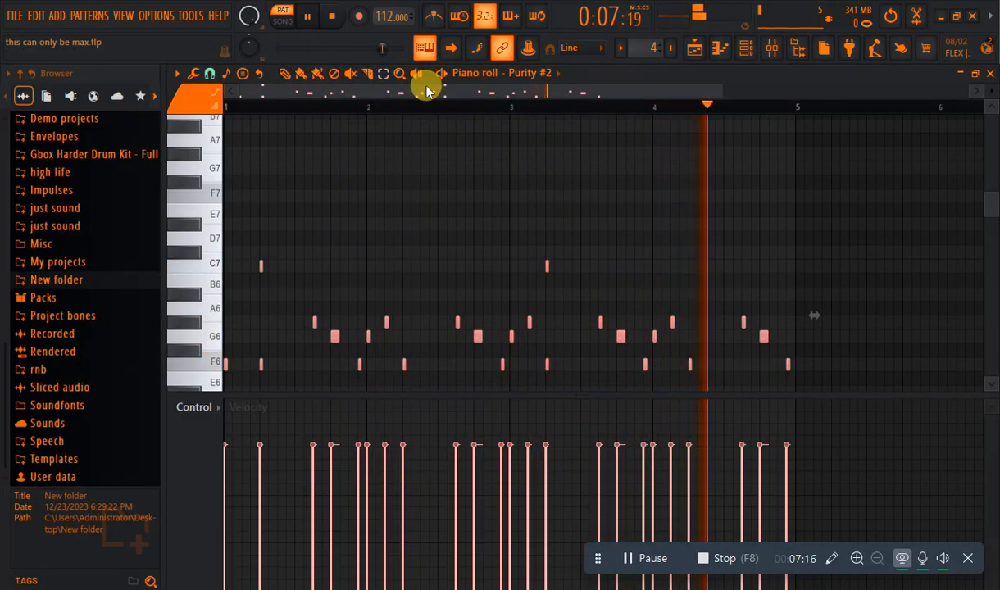
key("space")
Highlight the Purity #2 notes by pitch, selecting the G6 and G#6 notes and finally the C7 notes
left_click(384, 80)
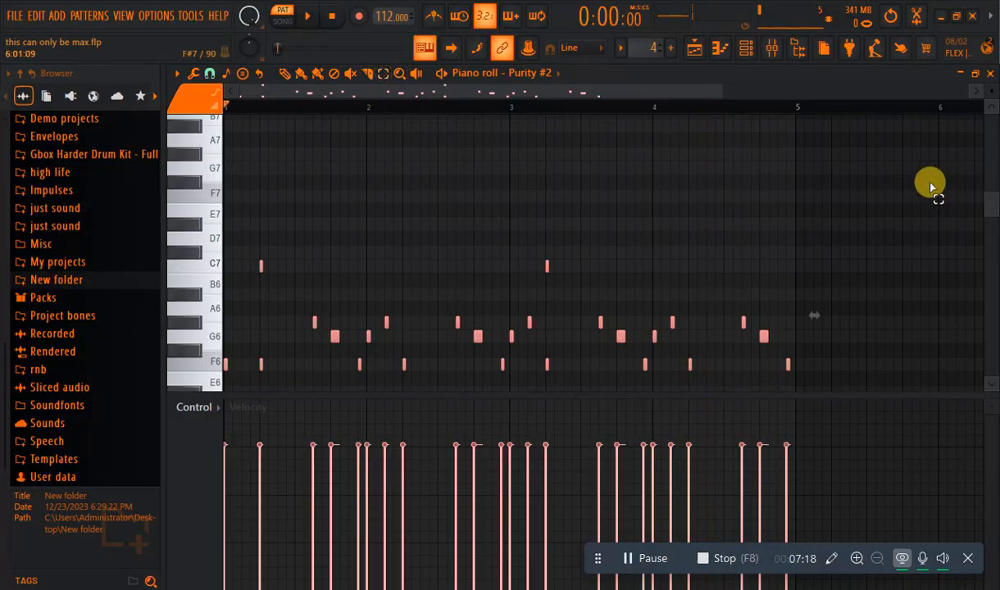
left_click_drag(868, 179, 65, 469)
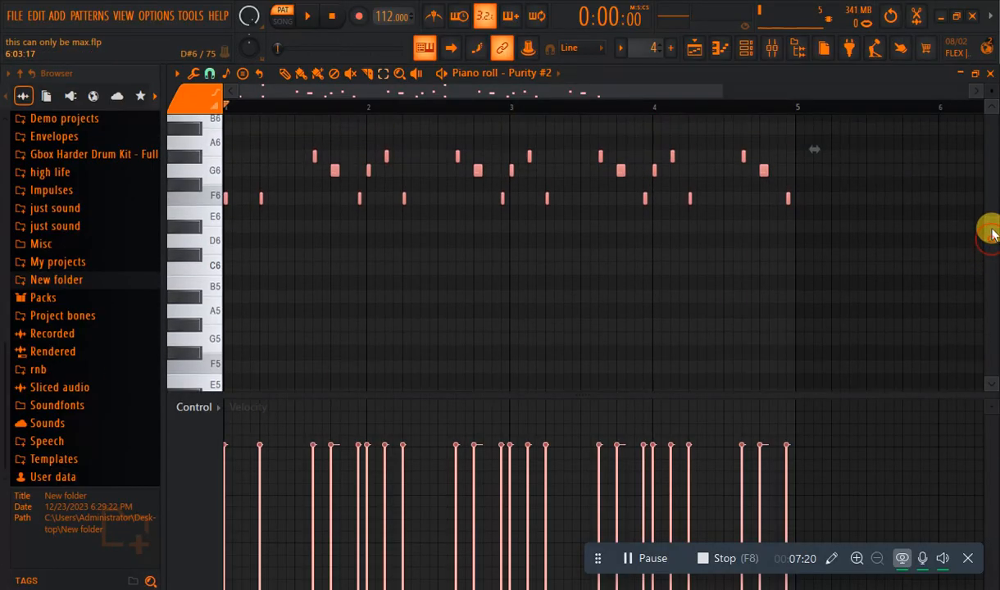
scroll(991, 233, "up", 3)
left_click_drag(991, 238, 993, 231)
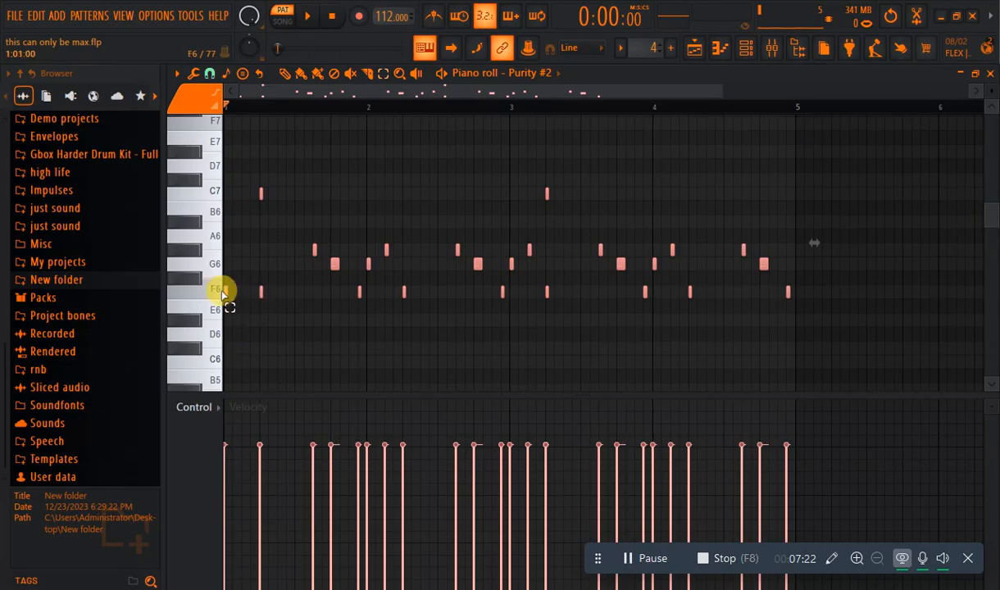
mouse_move(209, 268)
left_mouse_down()
mouse_move(214, 259)
mouse_move(218, 273)
mouse_move(214, 257)
left_mouse_up()
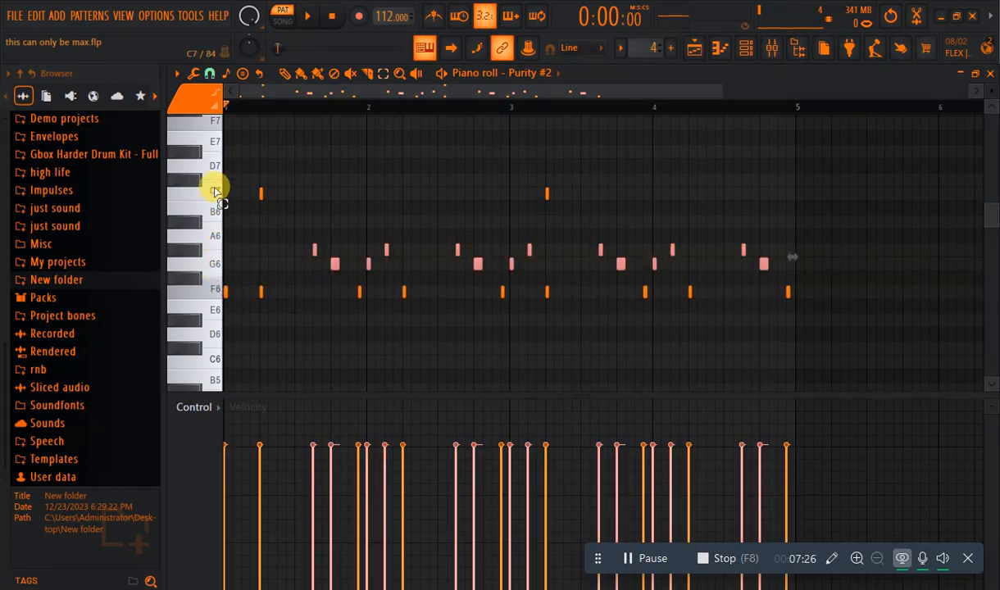
left_click(216, 192)
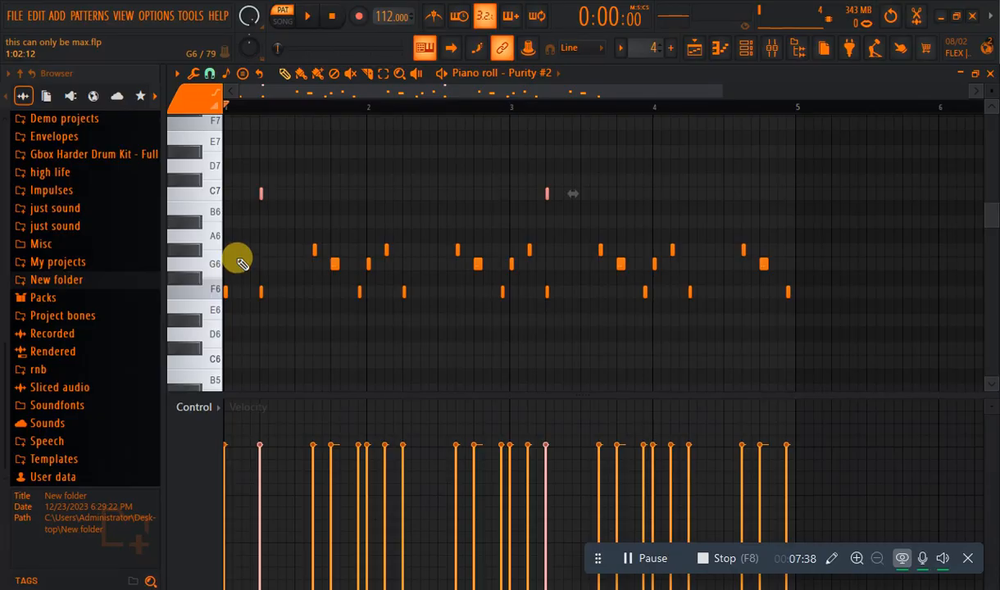
Replay the start of Pattern 4, bring up the channel rack, and stop playback
key("space")
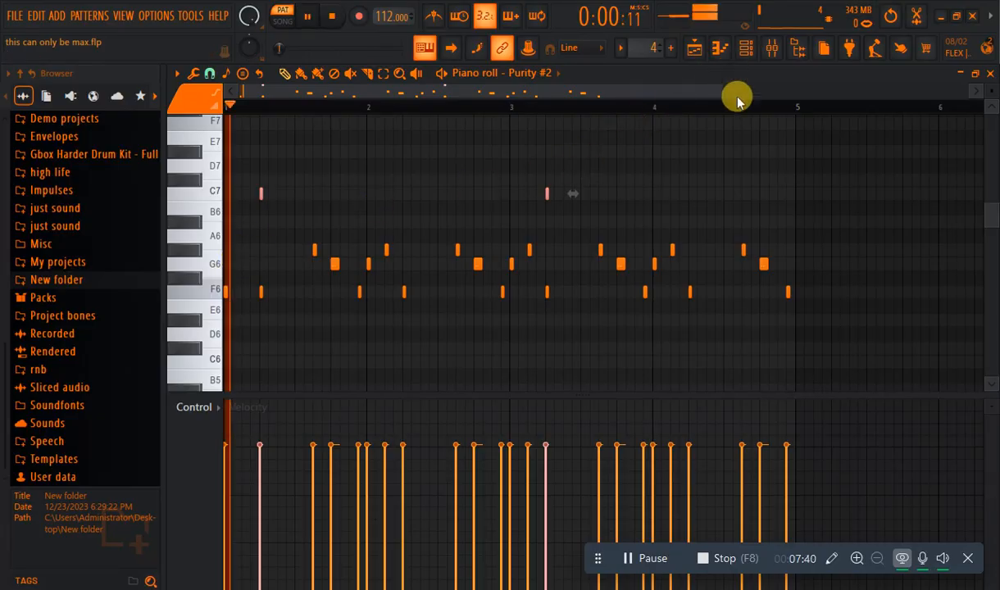
left_click(721, 51)
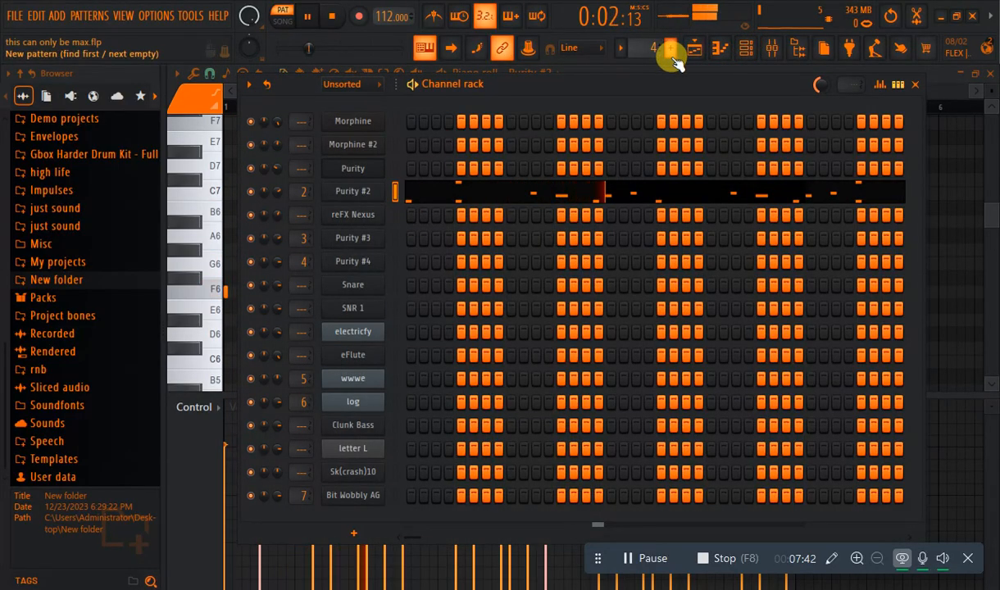
key("space")
Switch to Pattern 6, play it while examining Purity #4's upper and lower notes in the piano roll, and stop playback
left_click_drag(652, 48, 652, 41)
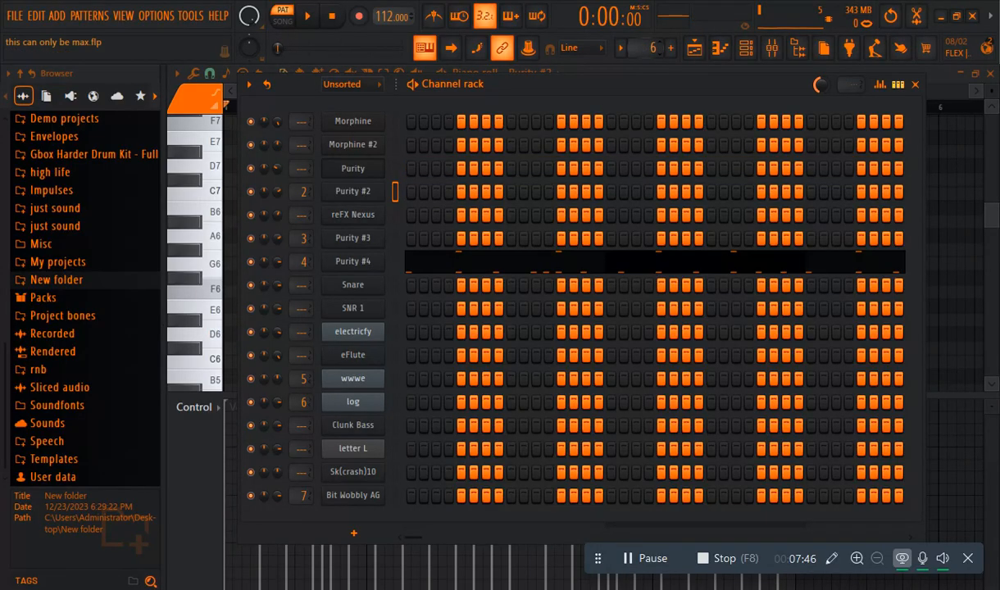
key("space")
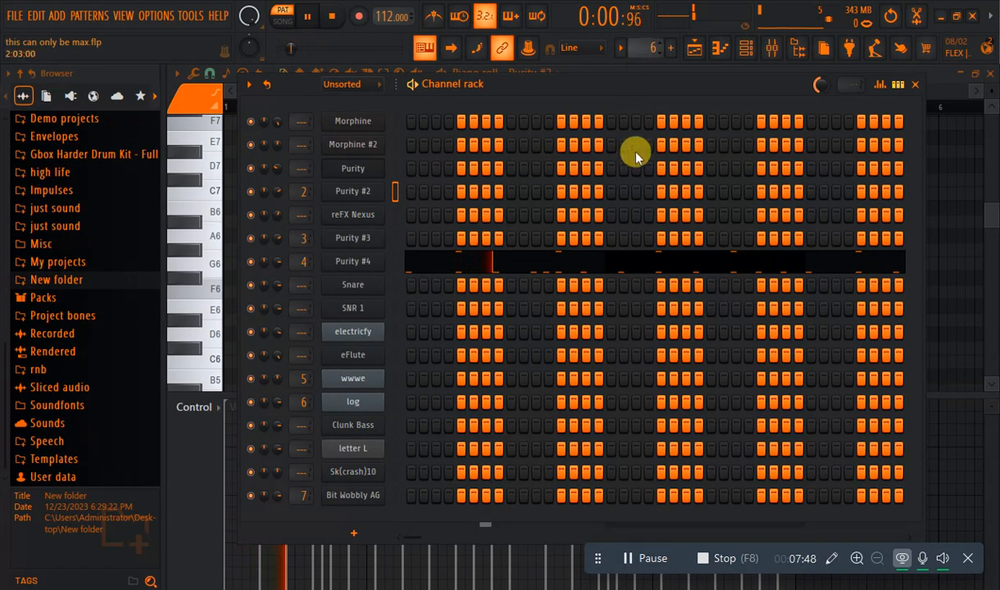
left_click(617, 261)
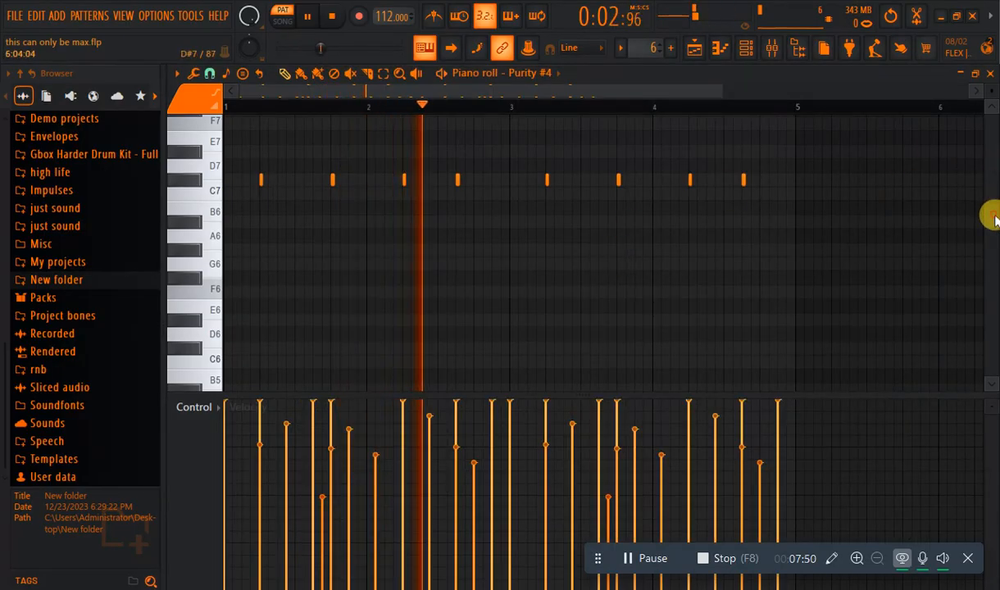
left_click_drag(991, 215, 985, 257)
key("space")
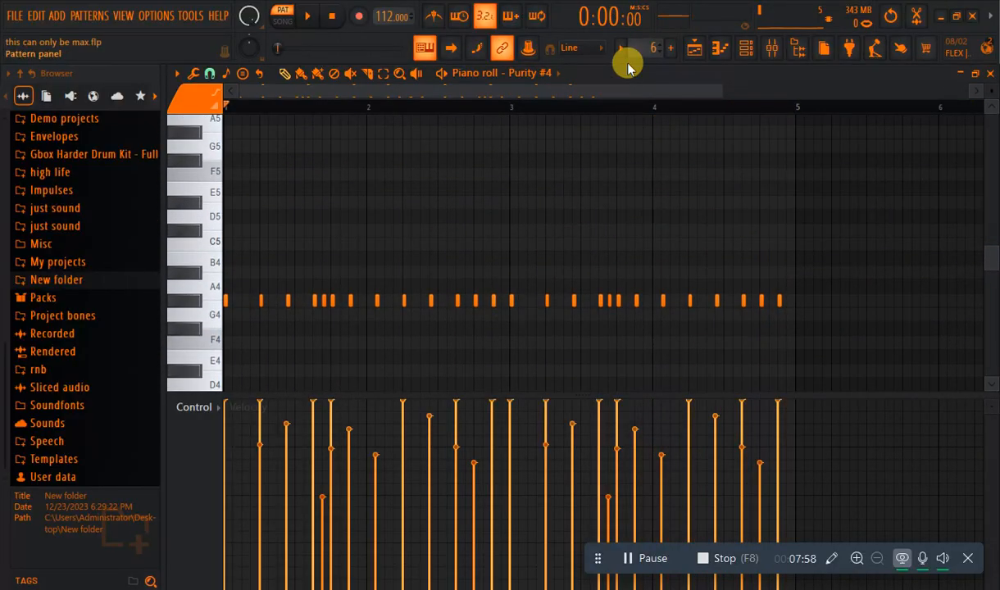
Open the Purity #4 instrument from the channel rack to show its Standard Kit preset, and return to the channel rack
left_click(745, 47)
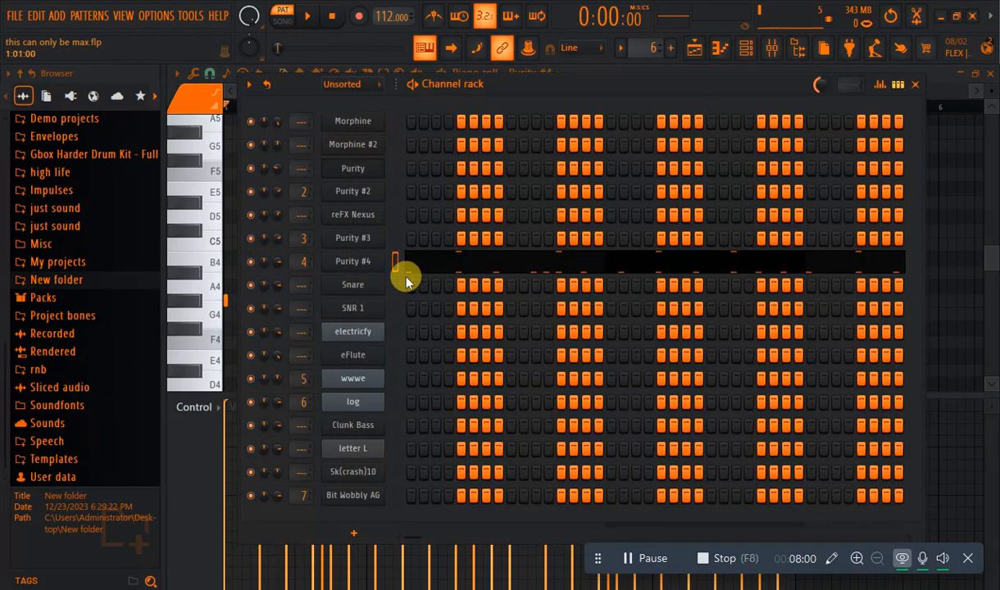
left_click(382, 261)
left_click_drag(479, 189, 514, 63)
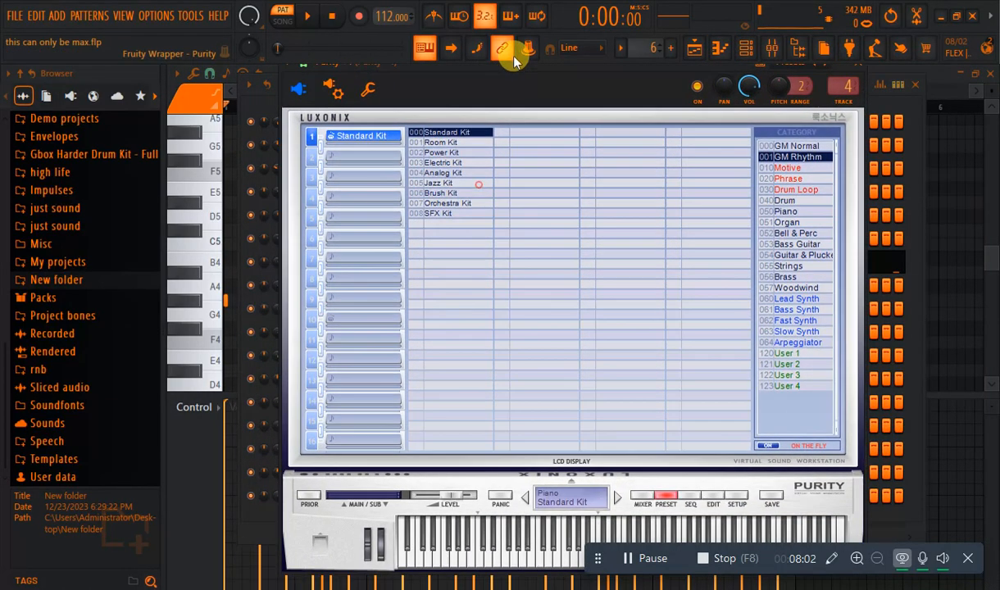
left_click(862, 74)
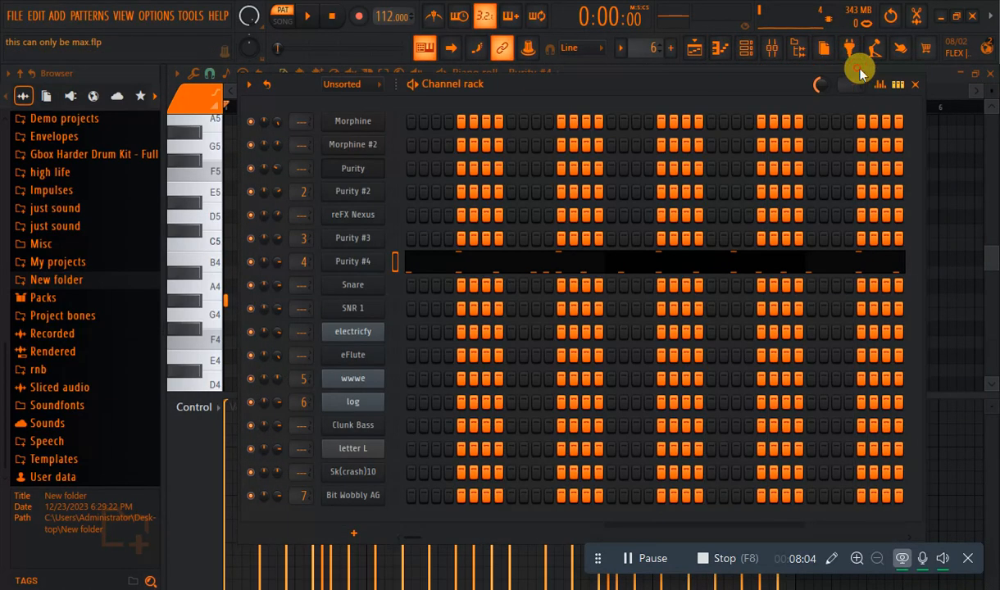
left_click(363, 260)
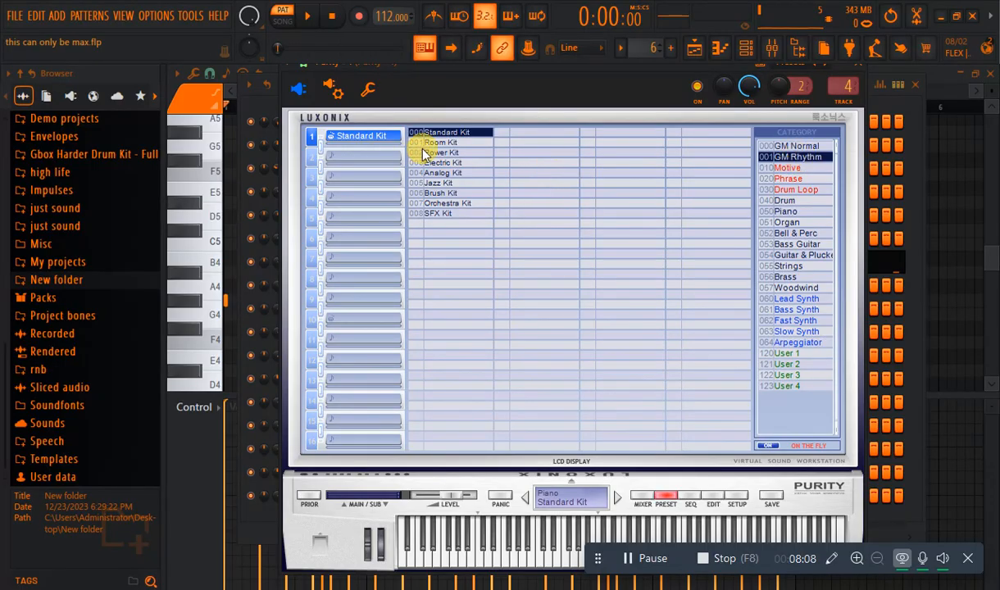
left_click(747, 49)
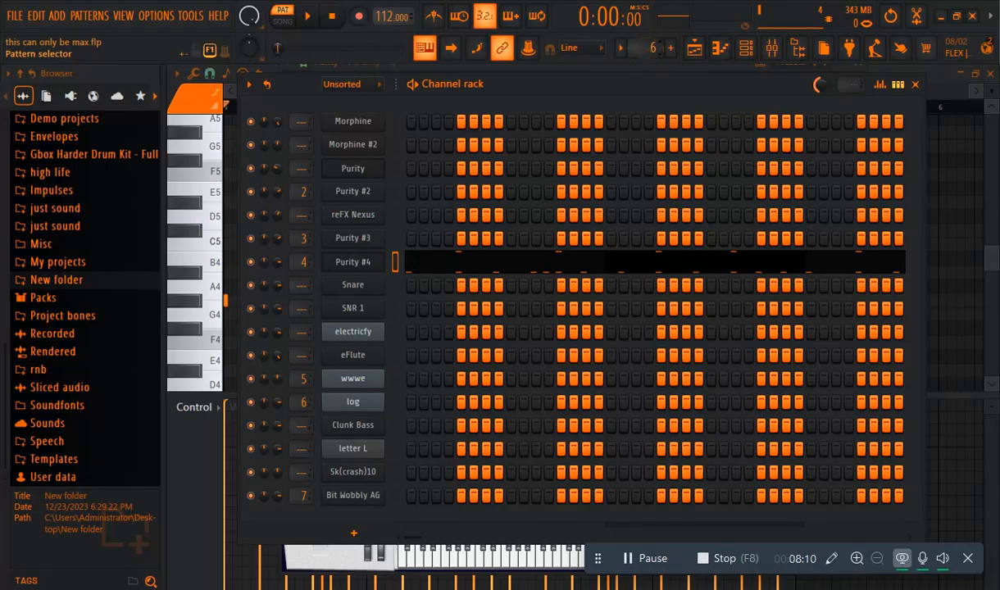
Switch to Pattern 7, play its Snare and SNR 1 parts, and stop playback
left_click_drag(654, 49, 653, 41)
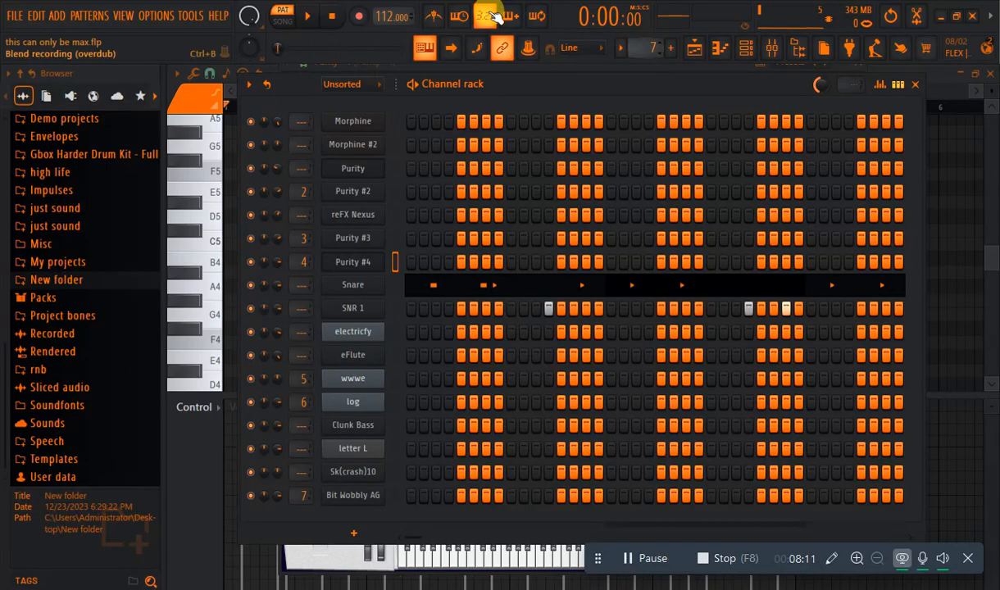
left_click(311, 21)
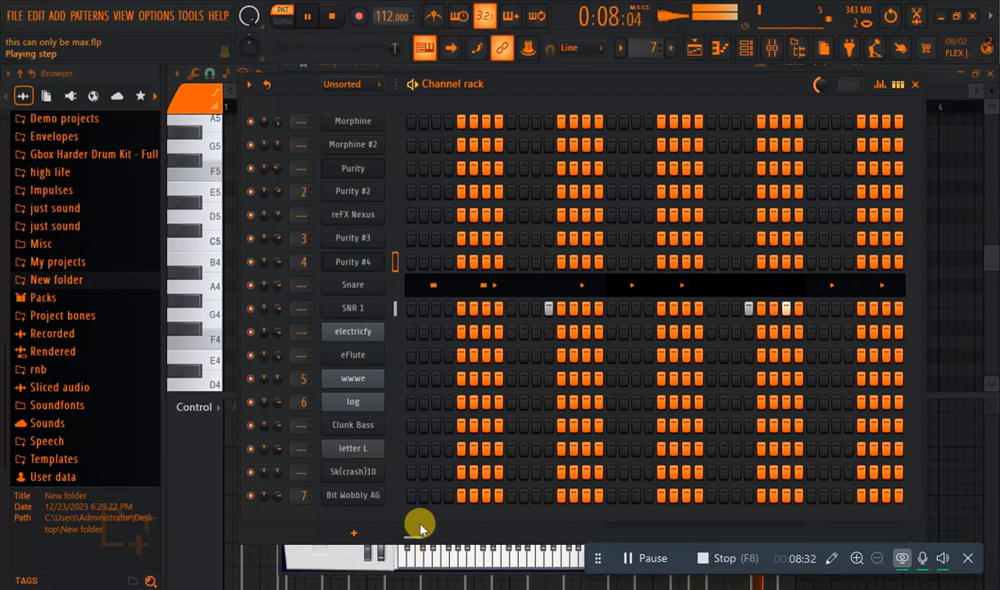
key("space")
View the SNR 1 and Snare samples' channel settings, start playing Pattern 7, and close the settings
left_click(354, 310)
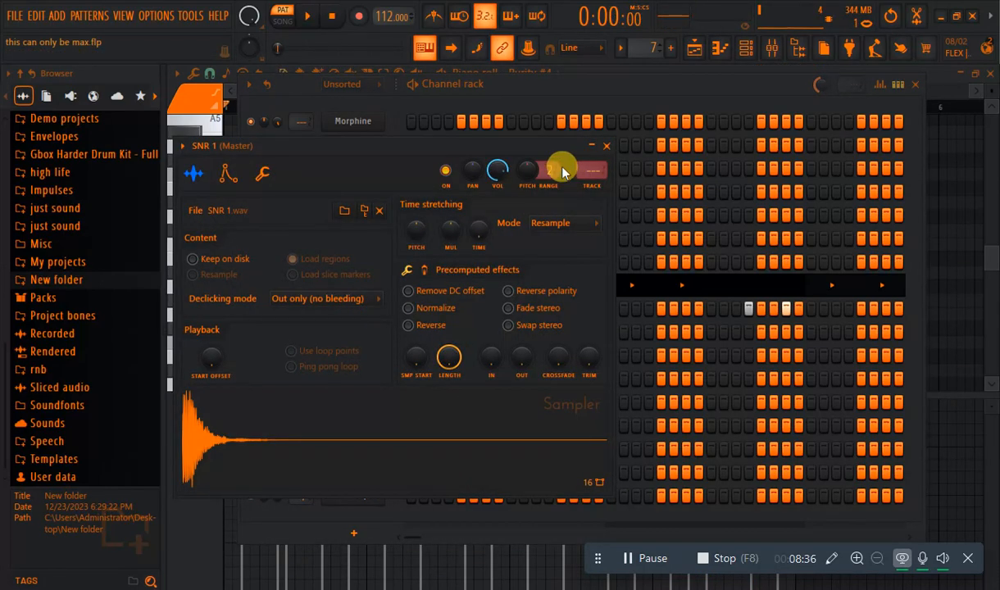
left_click(607, 145)
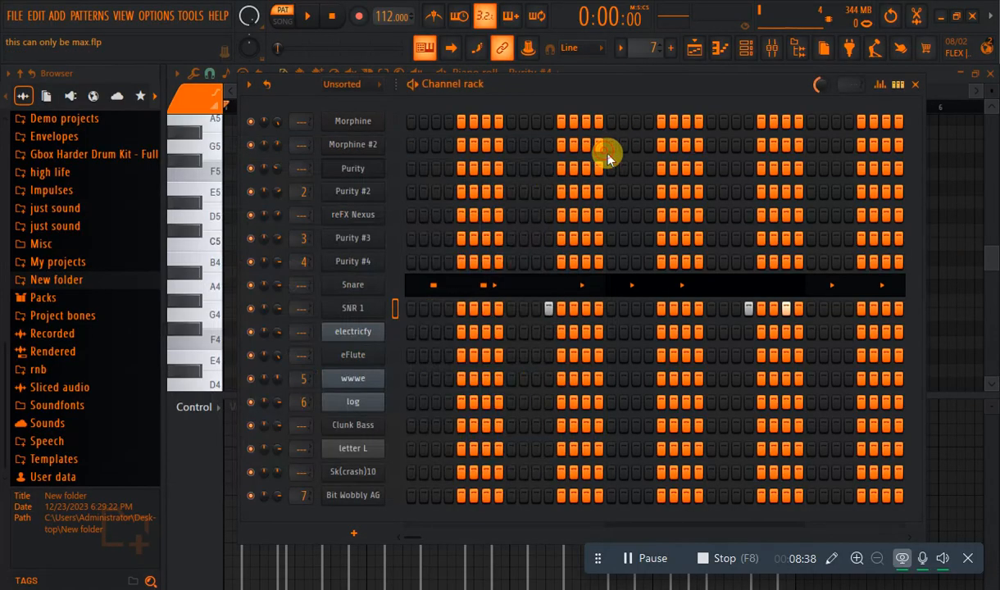
left_click(345, 290)
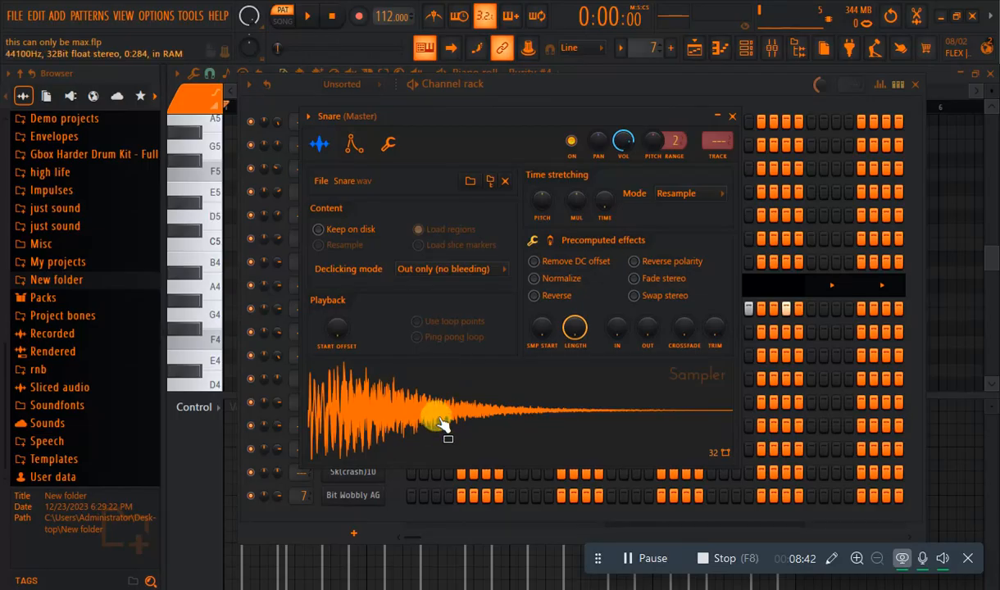
key("space")
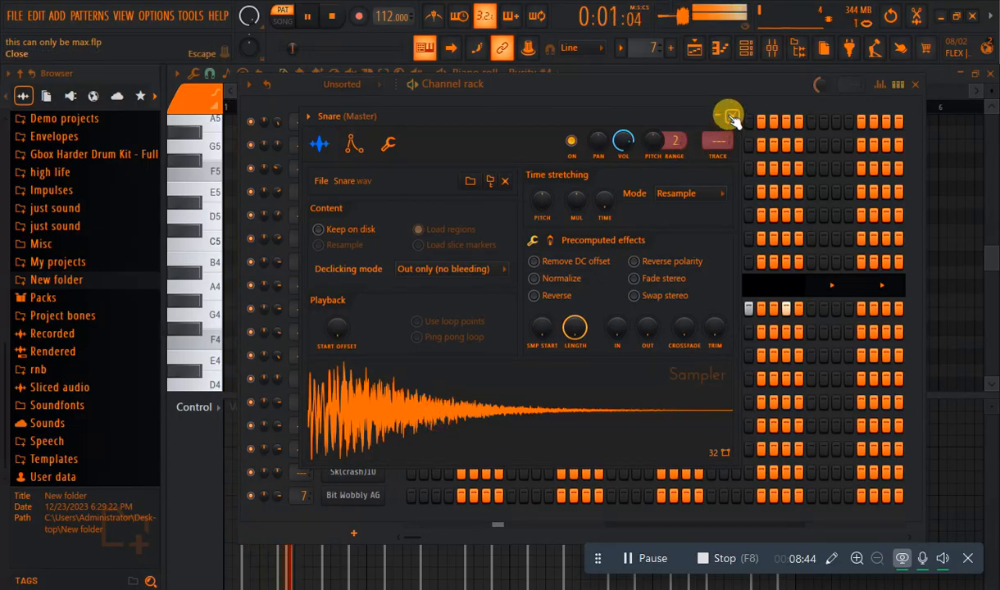
left_click(732, 116)
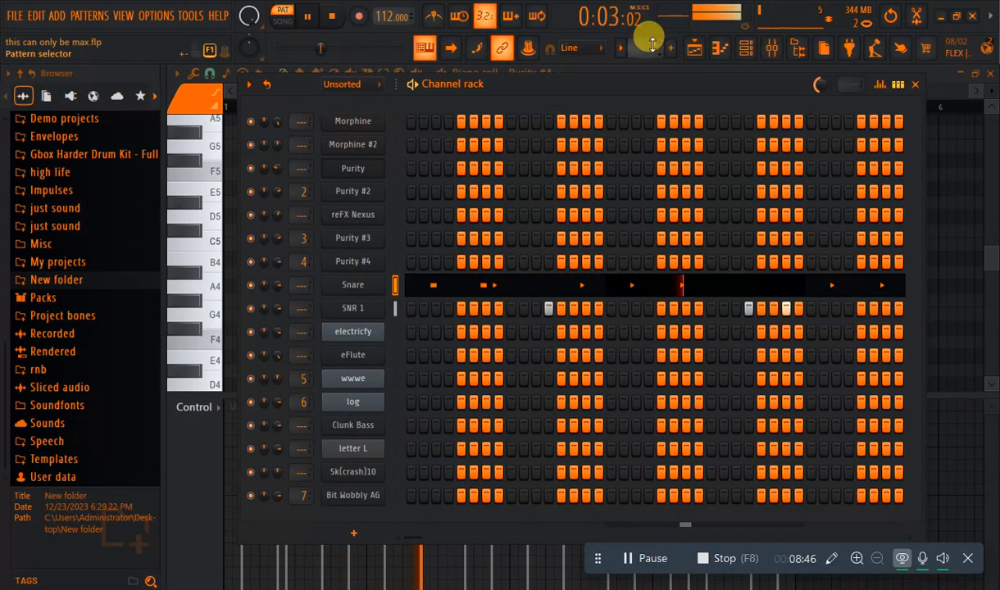
Switch to Pattern 8, stop playback, and solo the electricfy channel in the channel rack
left_click_drag(651, 48, 651, 37)
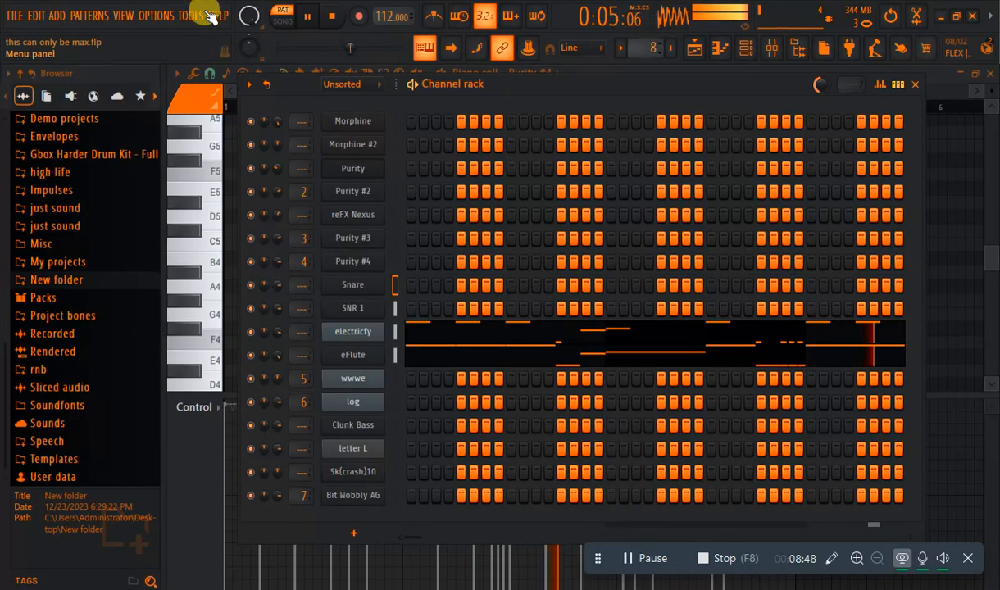
left_click(335, 16)
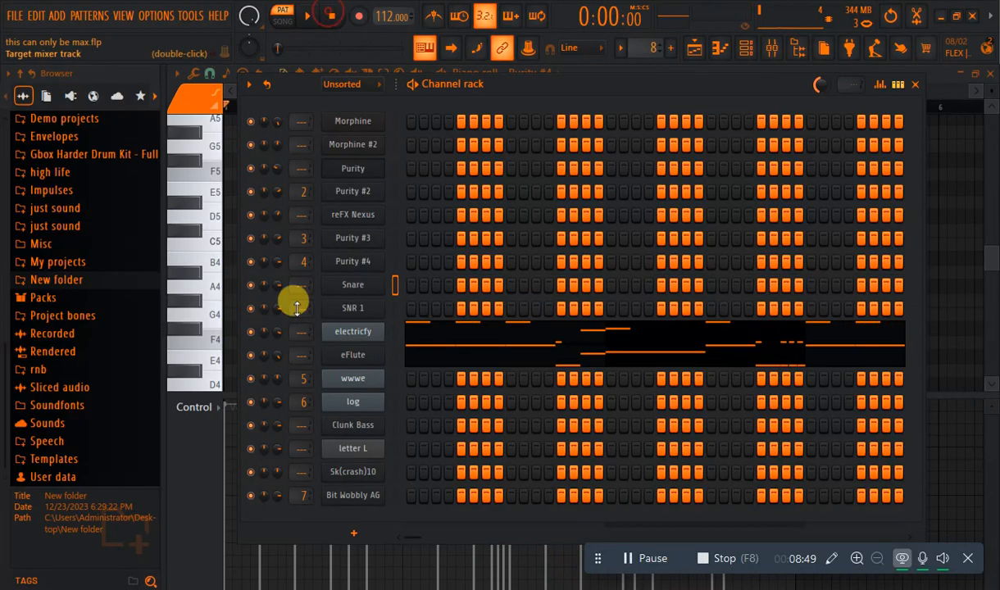
right_click(249, 331)
left_click(284, 319)
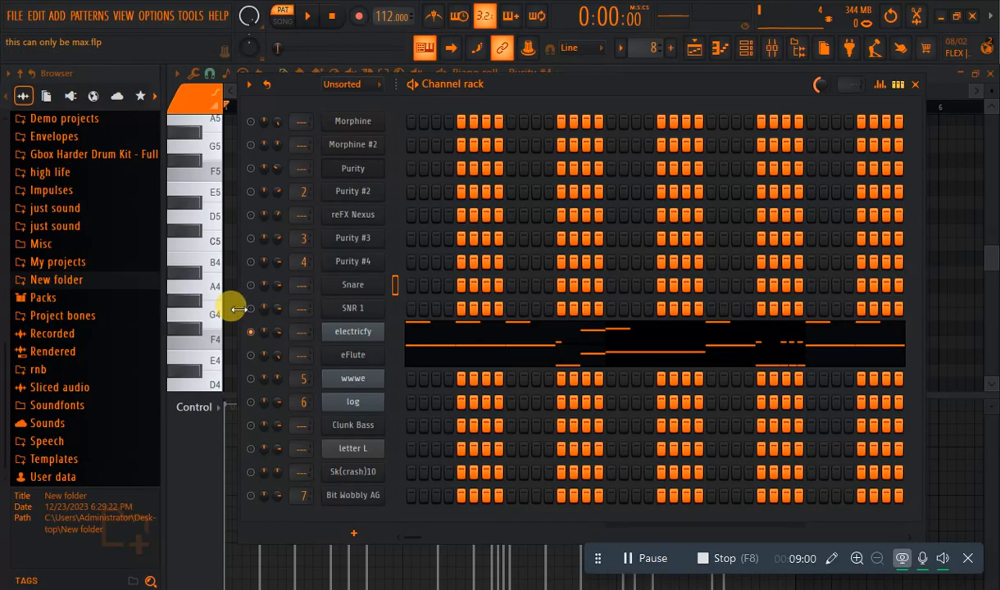
Open electricfy's piano roll, bring the notes between F2 and F3 into view, and play the opening notes briefly
left_click(418, 328)
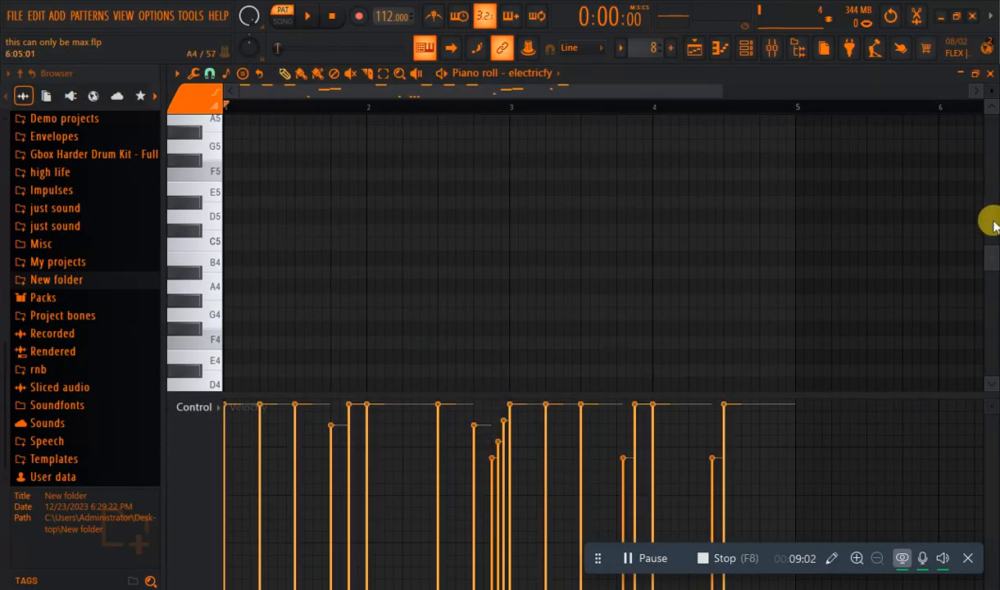
left_click_drag(992, 226, 988, 316)
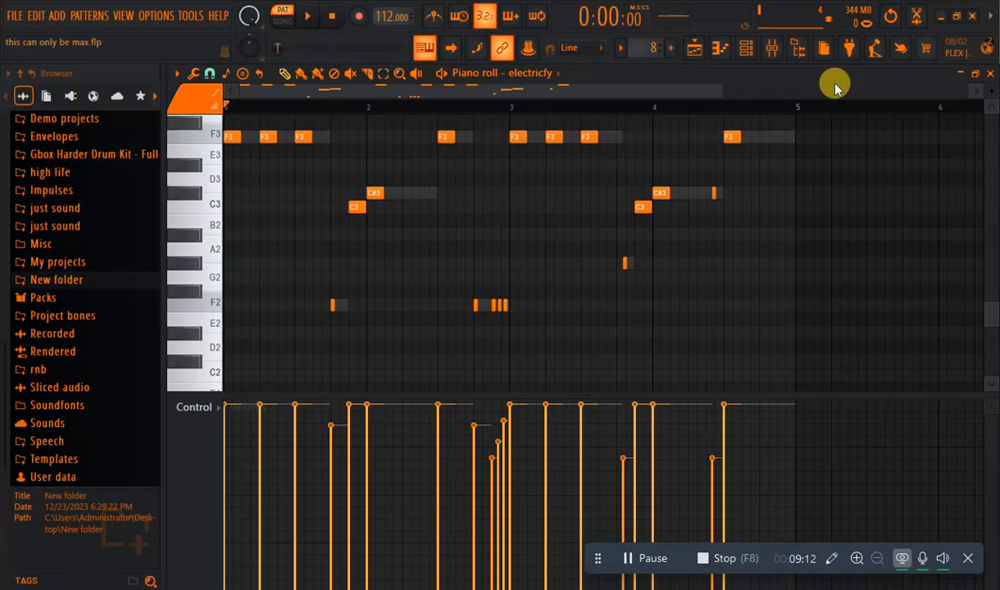
key("space")
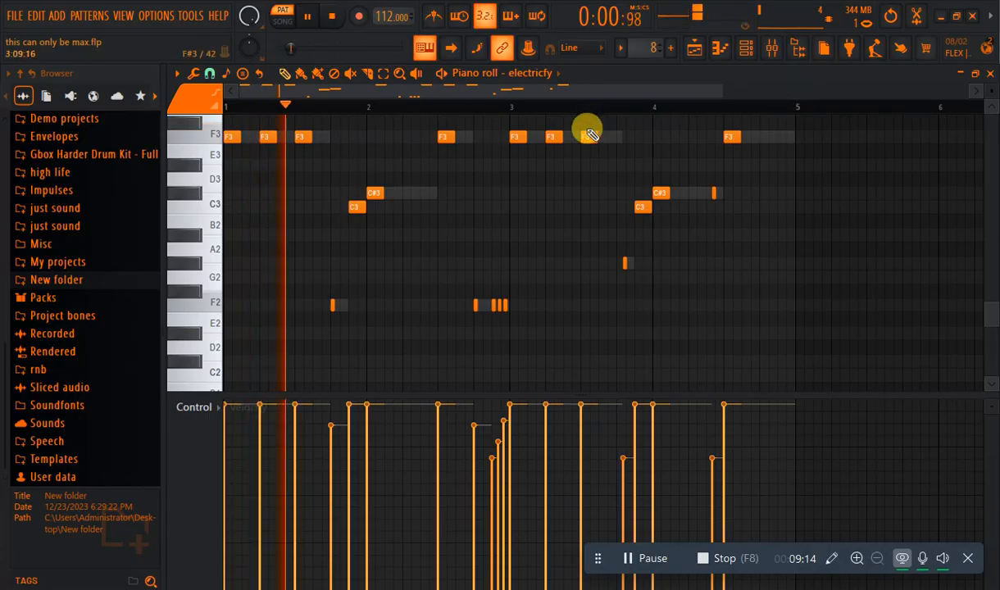
key("space")
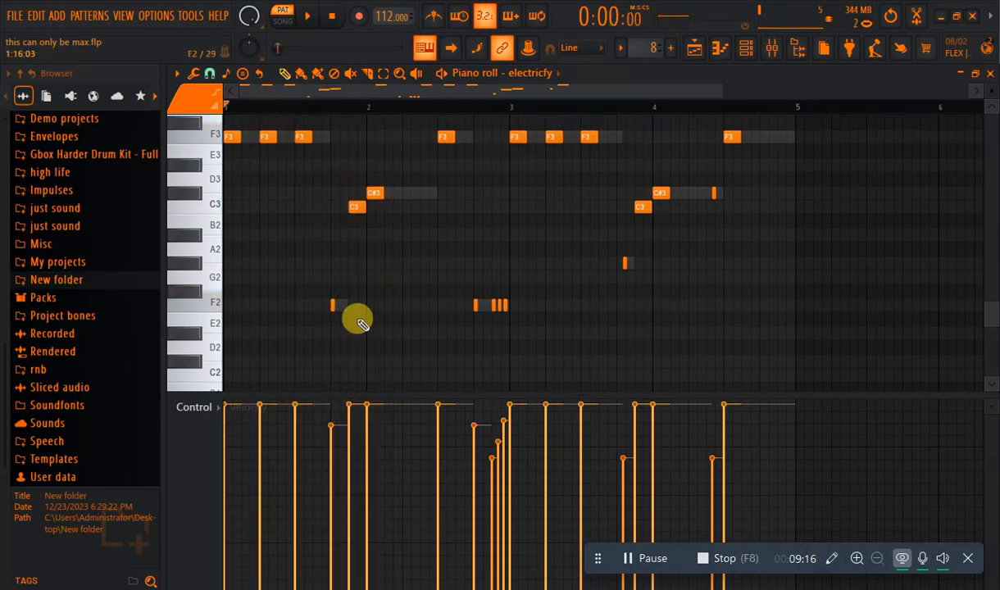
Point out the first F2 note and the F3 note before it, and play electricfy from the third F3 note
left_click_drag(353, 318, 332, 303)
right_click(340, 308)
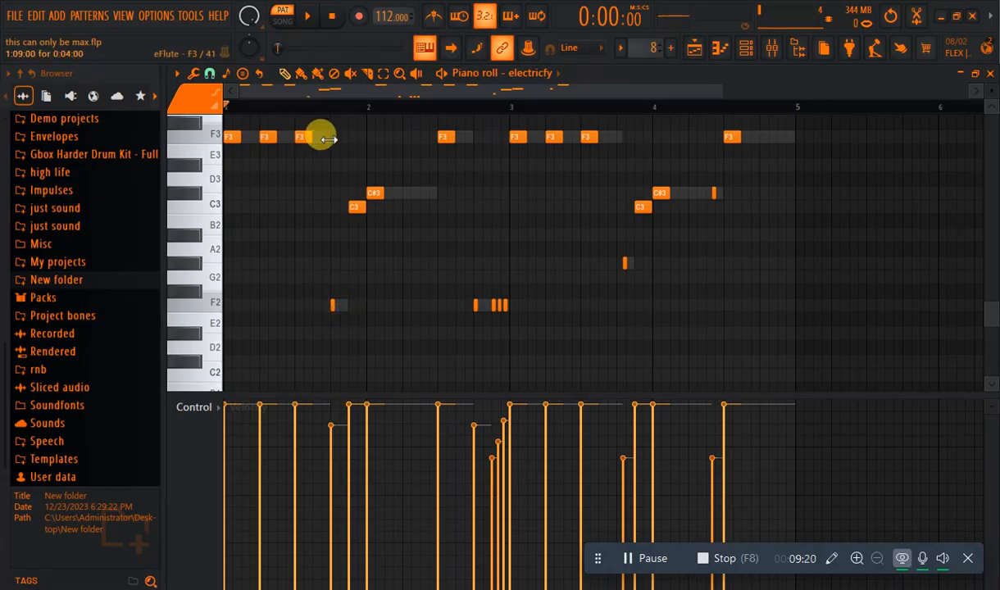
left_click(331, 138)
right_click(335, 138)
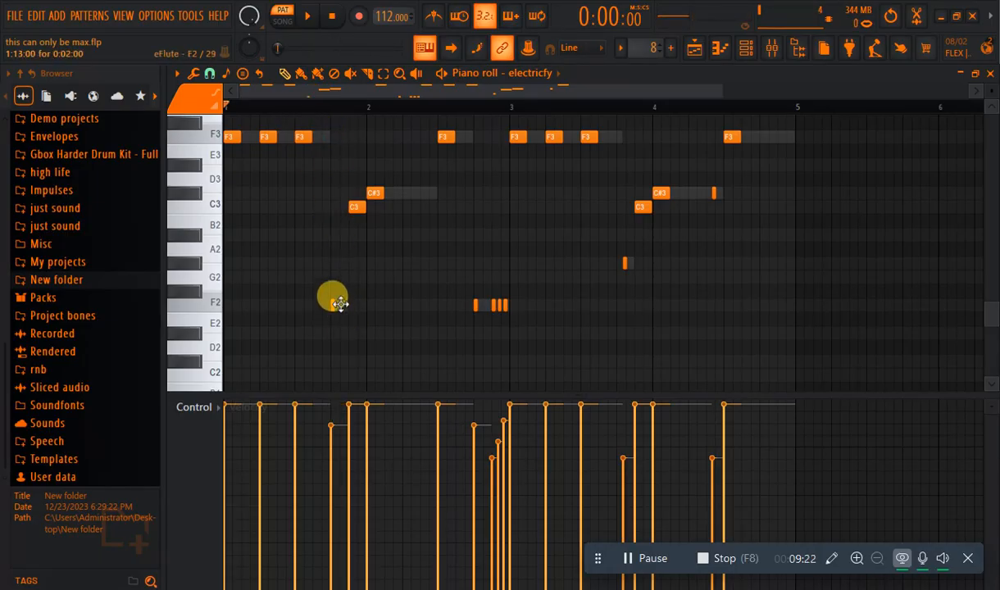
left_click(304, 106)
key("space")
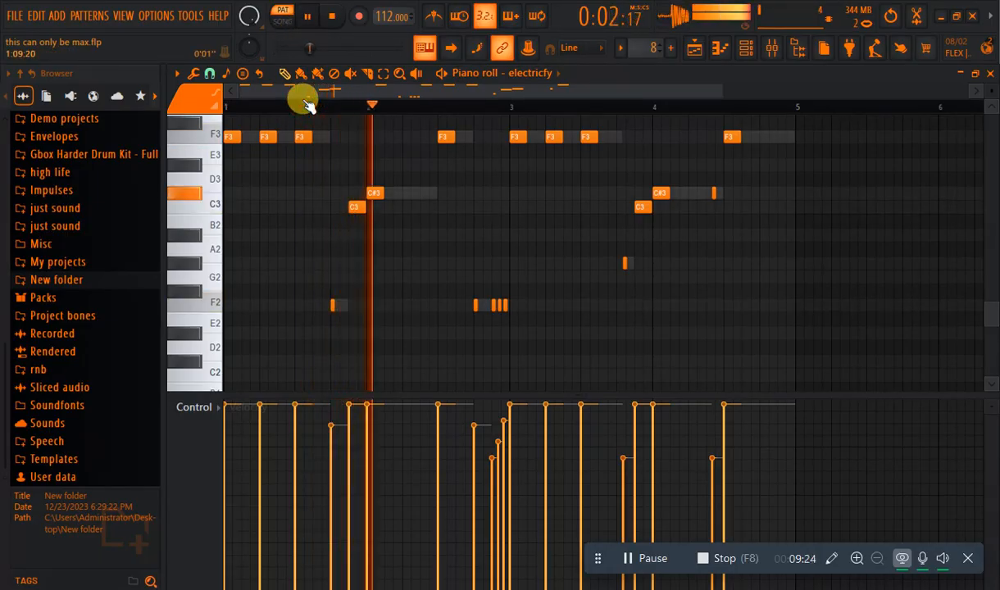
key("space")
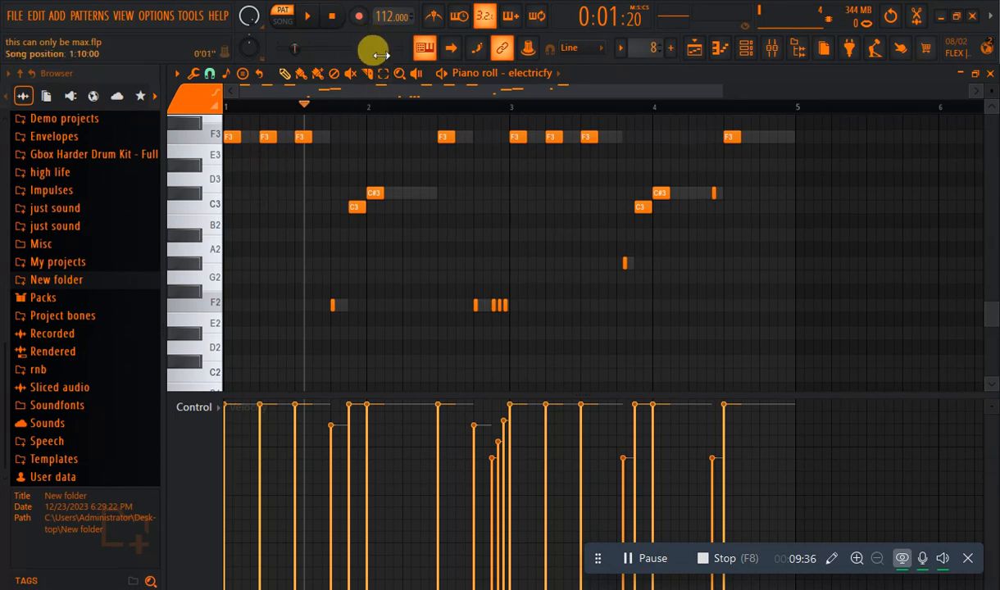
Select the C3 and C#3 notes around the start of bar 2, play the passage, clear the selection and stop
left_click_drag(381, 272, 259, 303)
left_click_drag(422, 132, 230, 261)
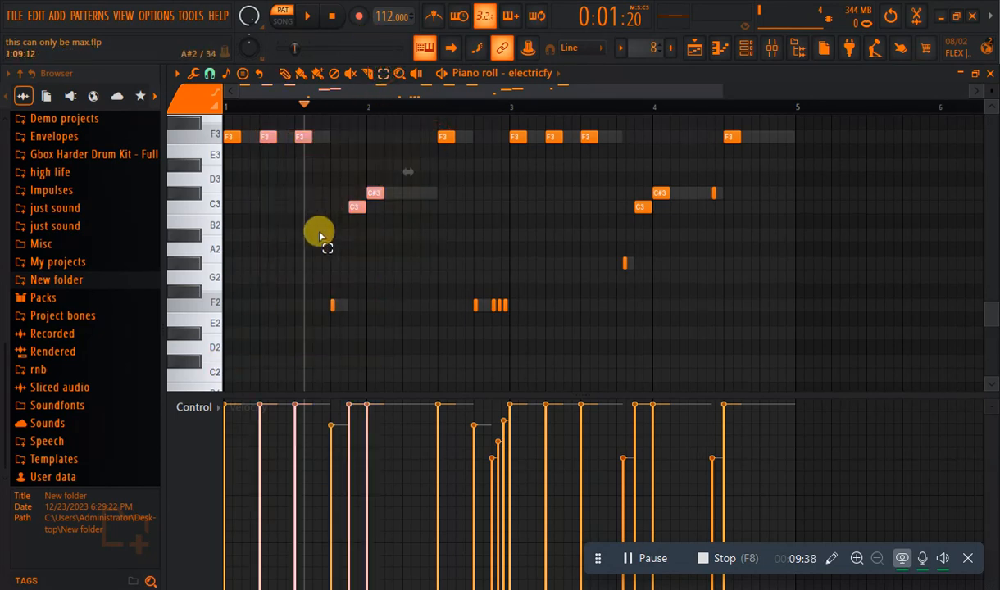
left_click_drag(380, 158, 329, 234)
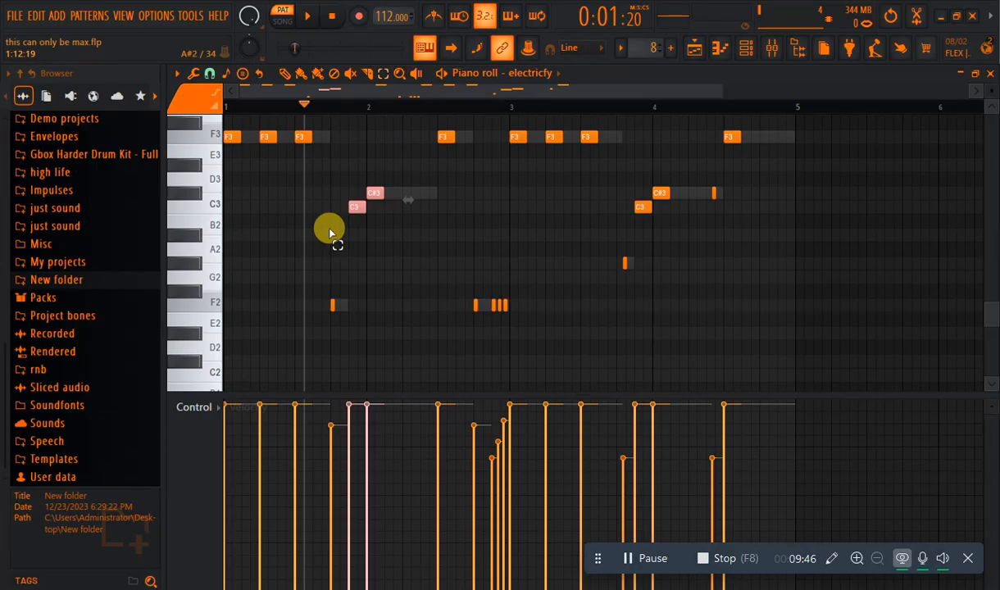
key("space")
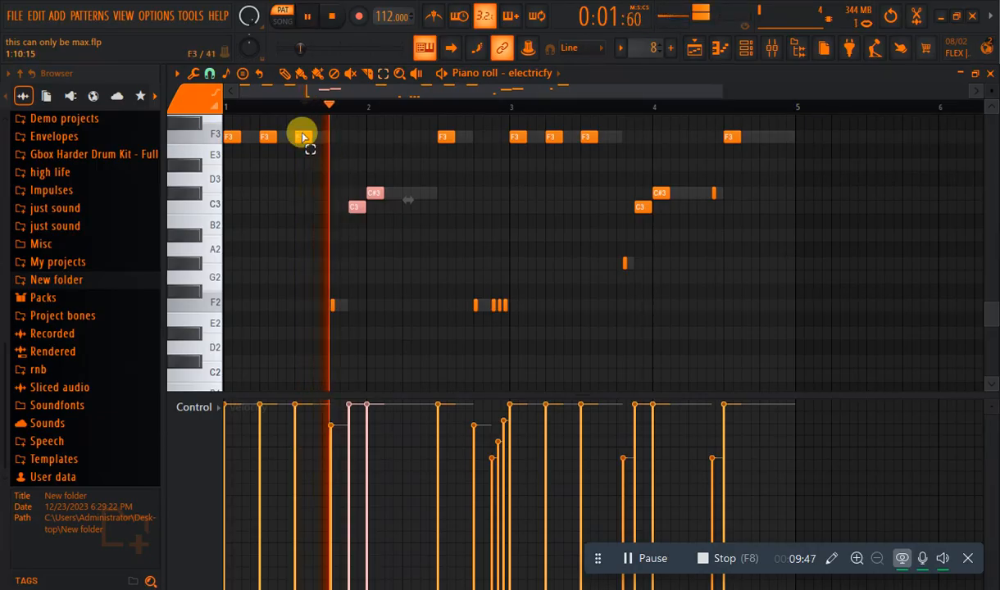
left_click(283, 77)
left_click(468, 236)
right_click(468, 236)
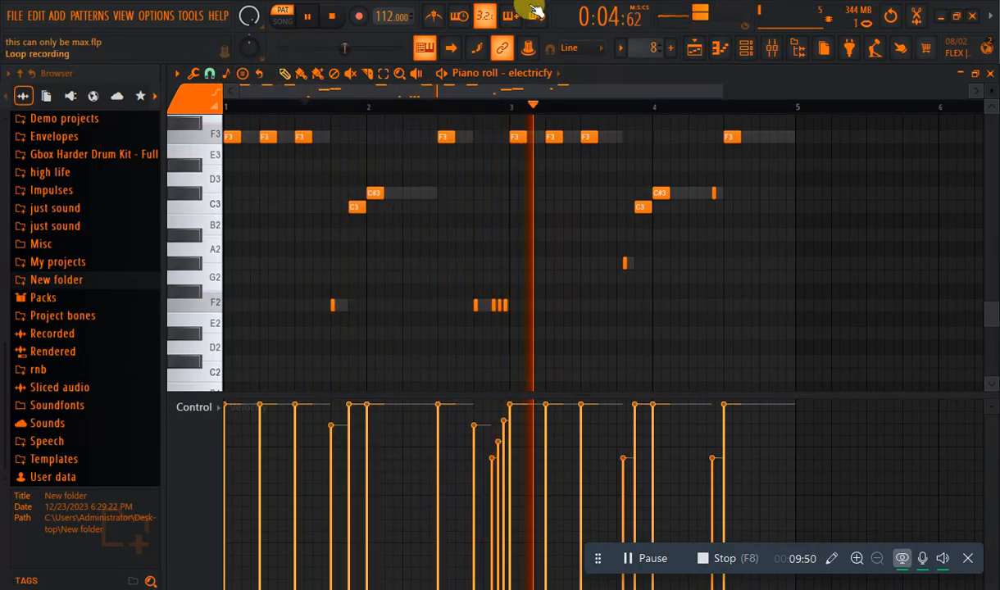
key("space")
Select the cluster of F2 notes at the end of bar 2, play the electricfy passage, and stop playback
left_click_drag(441, 285, 545, 313)
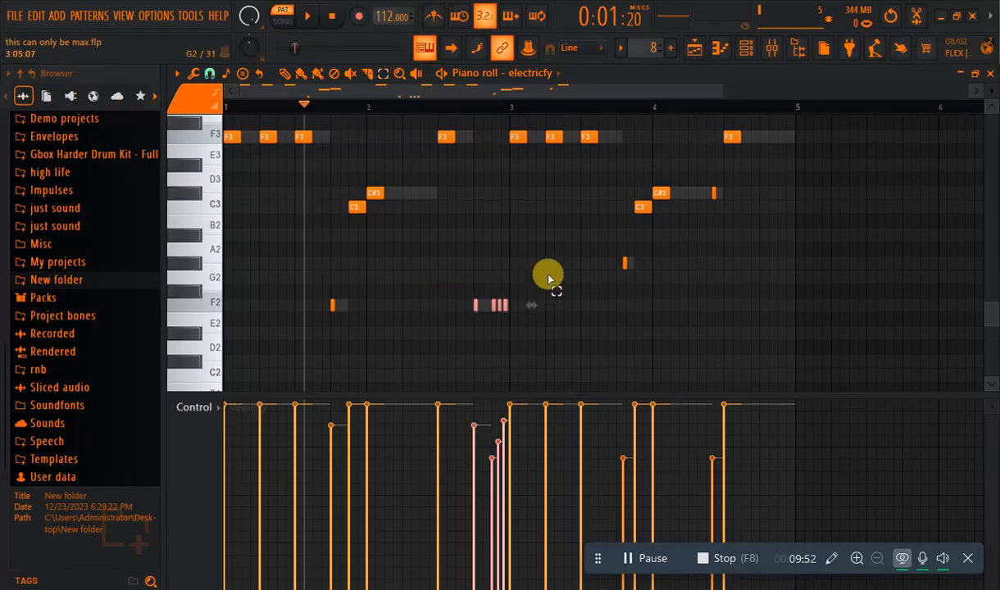
left_click_drag(426, 125, 759, 138)
left_click_drag(449, 340, 544, 303)
key("space")
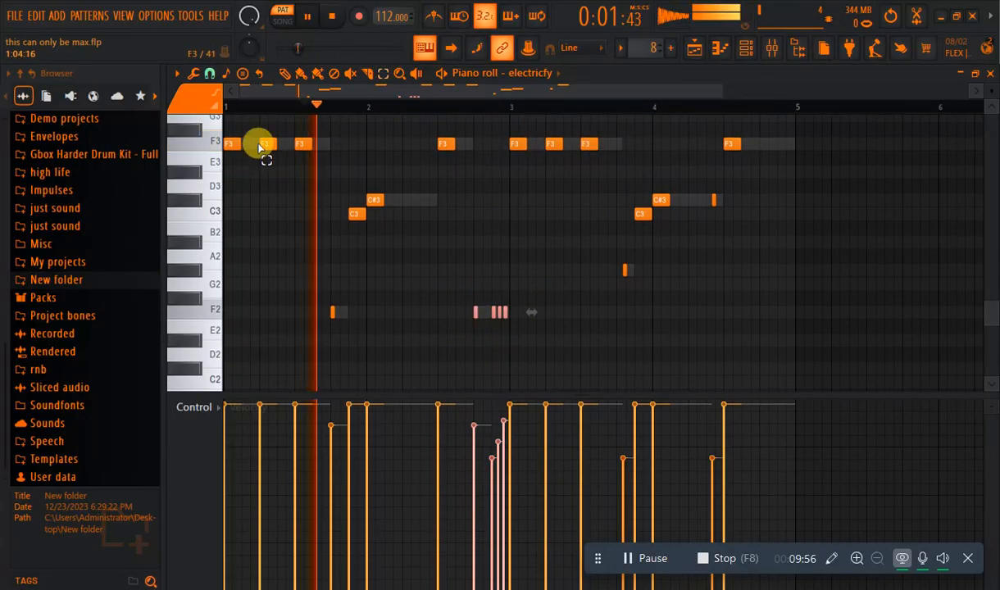
left_click(331, 16)
Open the playlist and locate Pattern 8's clips on Track 7
left_click(694, 48)
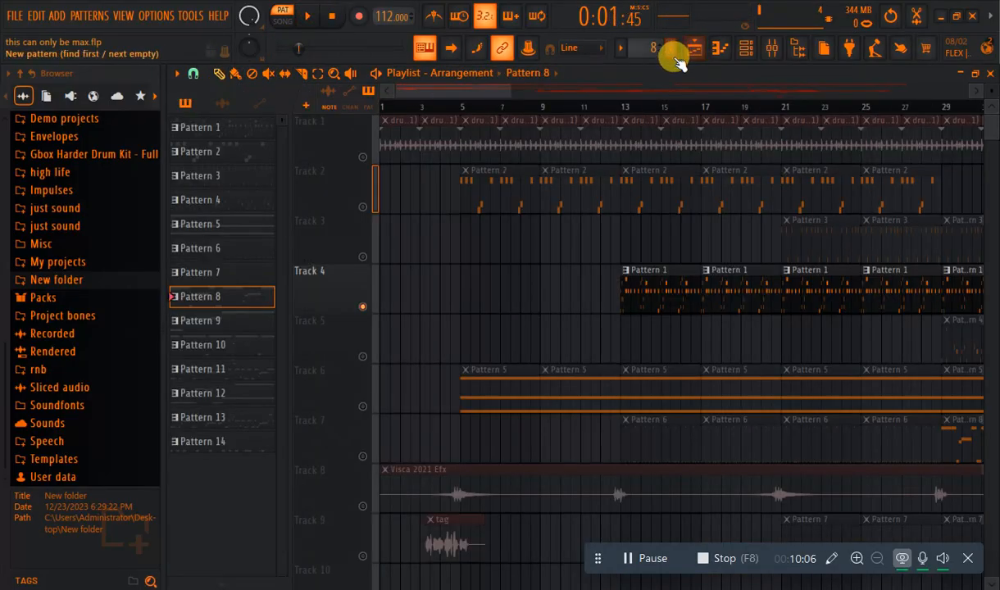
left_click_drag(479, 92, 521, 98)
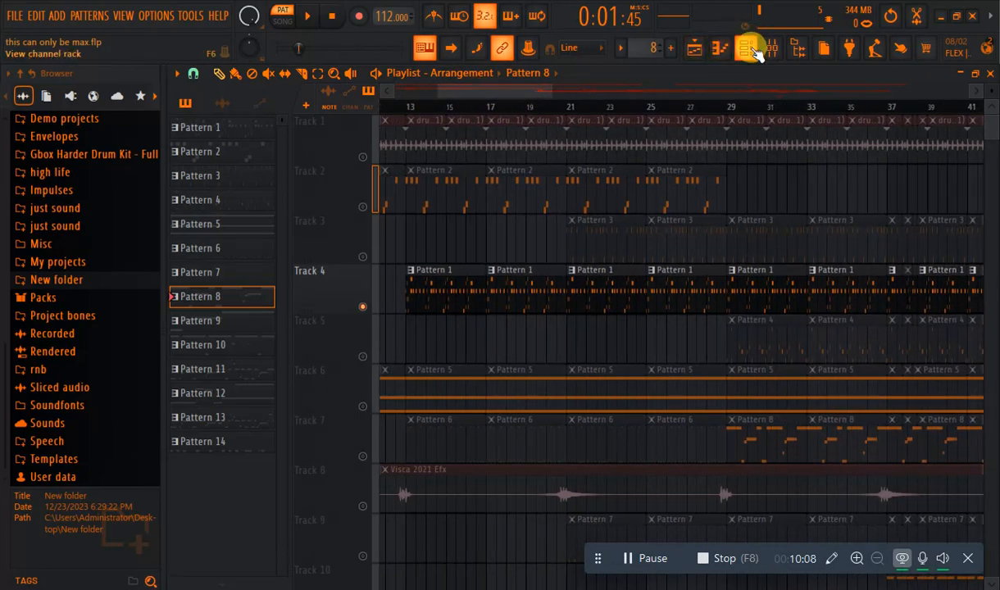
Unmute the eFlute channel in the channel rack, play Pattern 8 from its start with electricfy, and pause playback
left_click(749, 51)
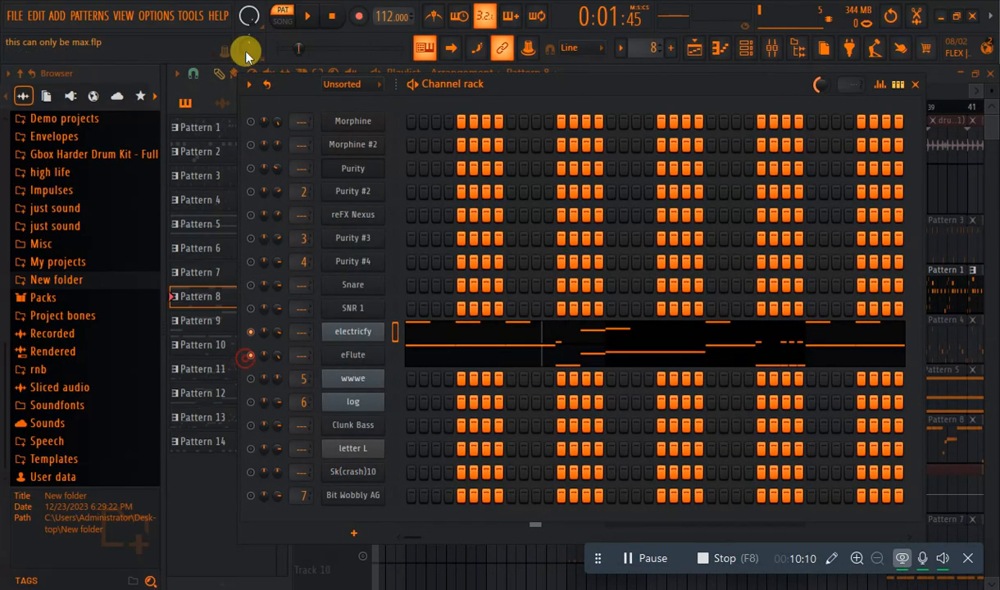
left_click(335, 18)
left_click(308, 17)
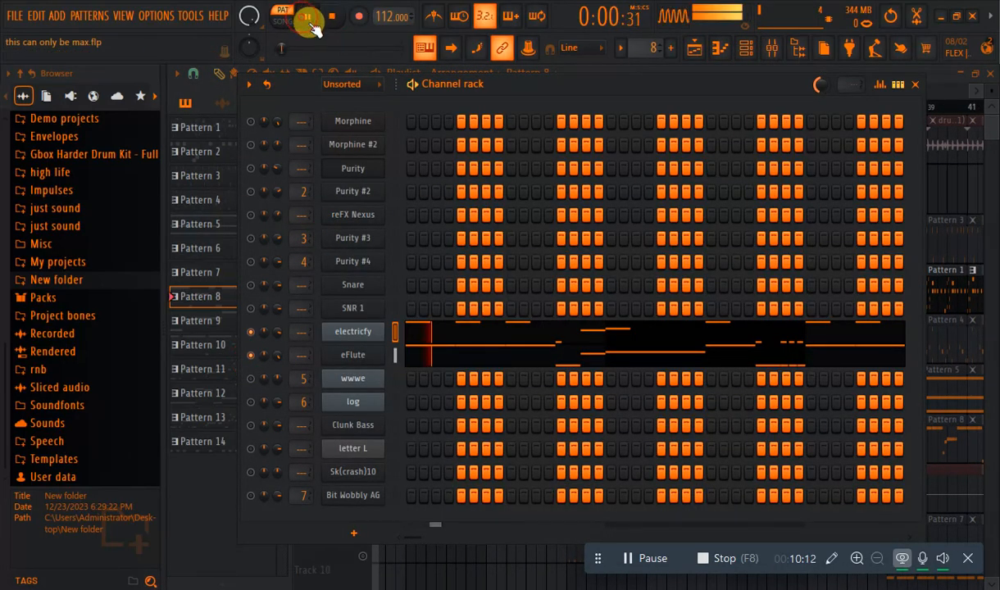
left_click(691, 51)
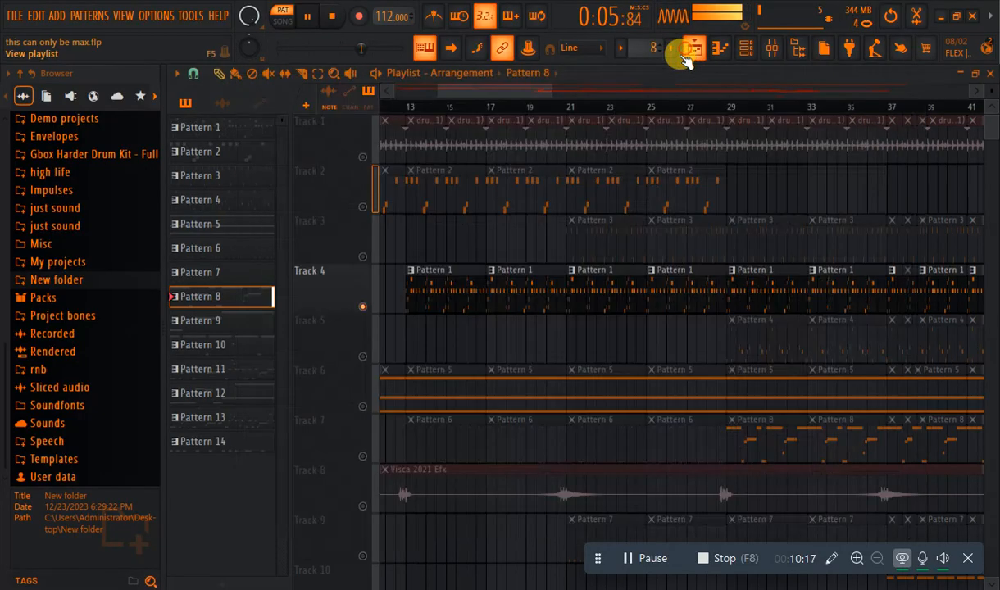
left_click(746, 50)
left_click(307, 17)
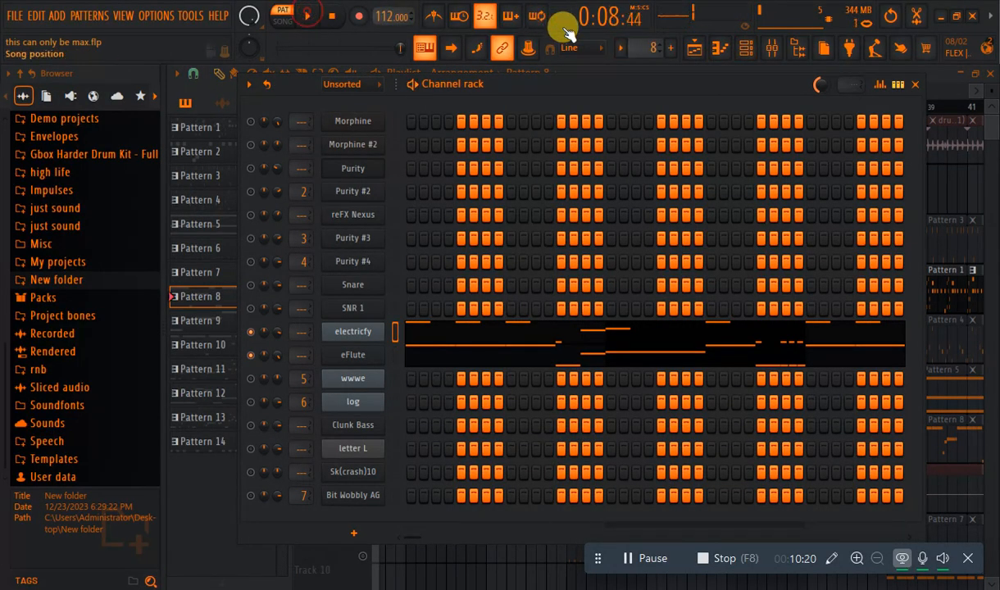
Switch to Pattern 9, unmute Clunk Bass and letter L while it plays, and pause playback
left_click_drag(638, 43, 638, 37)
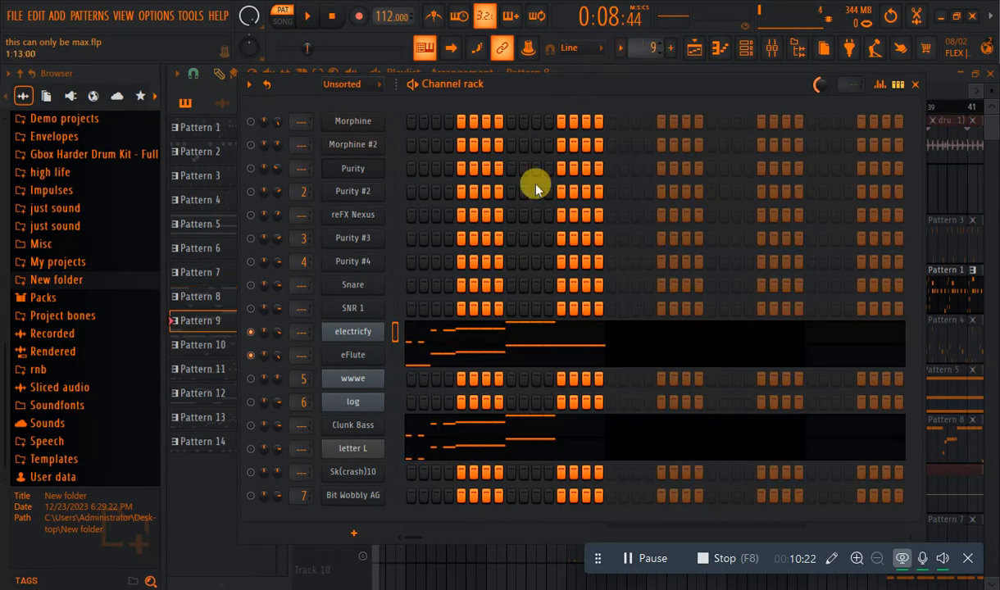
key("space")
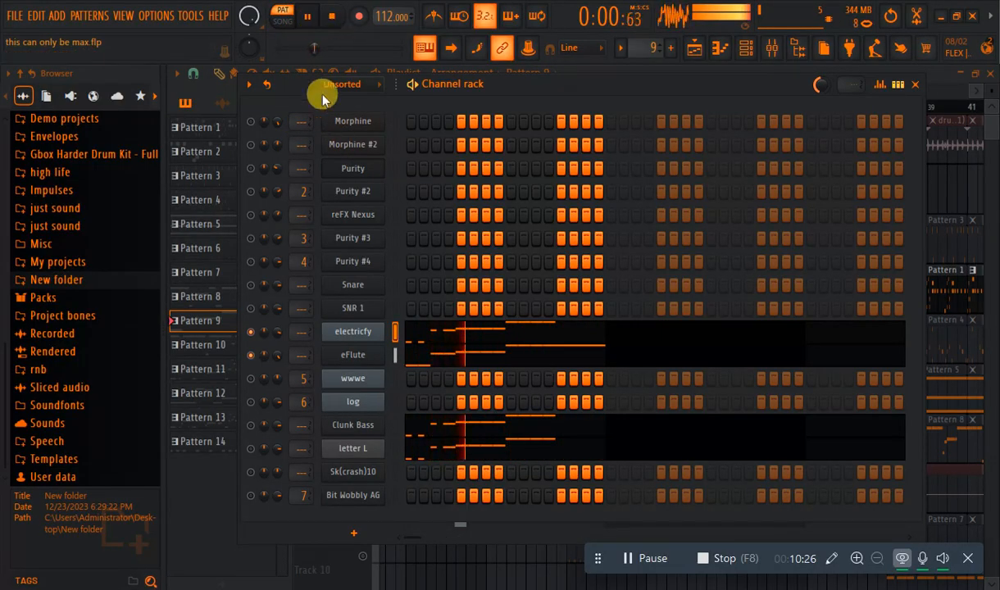
left_click(250, 426)
left_click(250, 447)
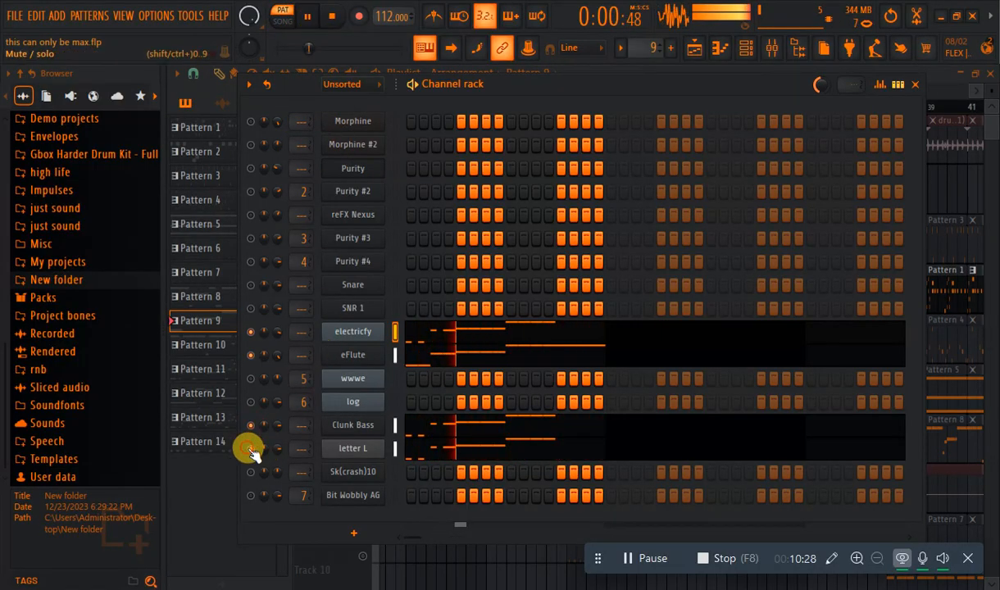
left_click(250, 355)
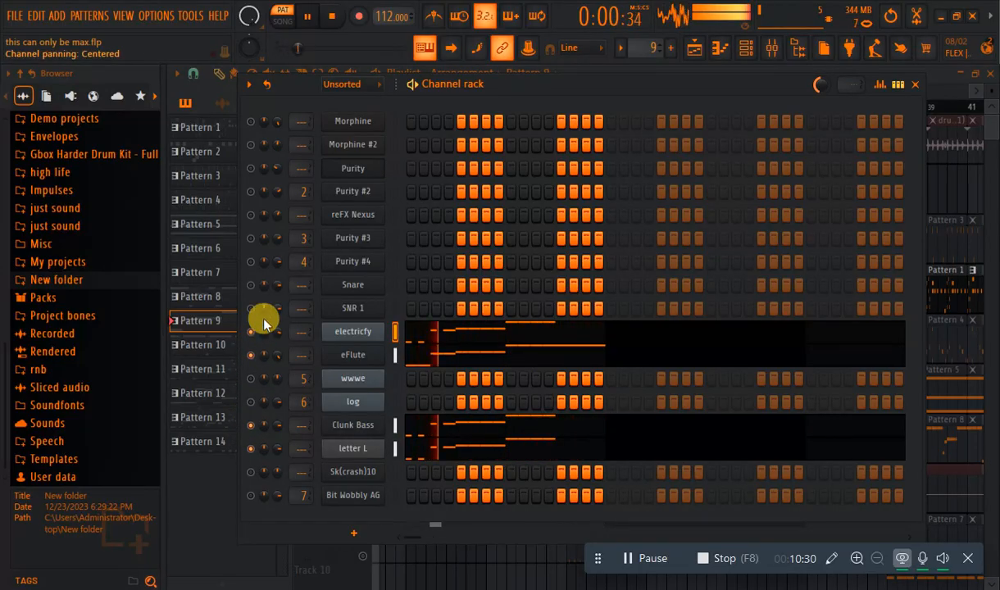
left_click(309, 15)
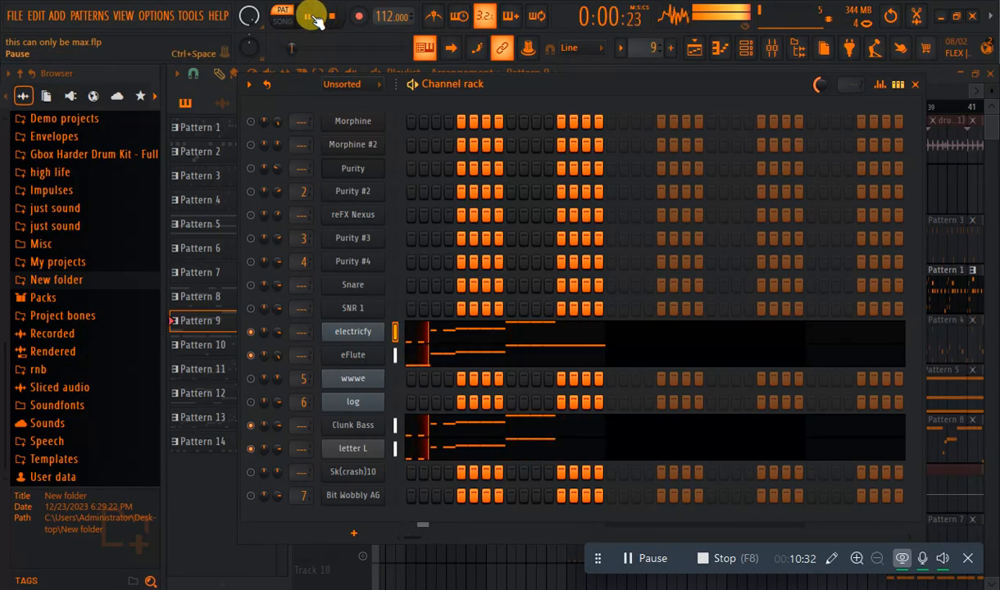
Unmute all playlist tracks, play the arrangement in song mode from just before bar 37, and pause playback
left_click(691, 49)
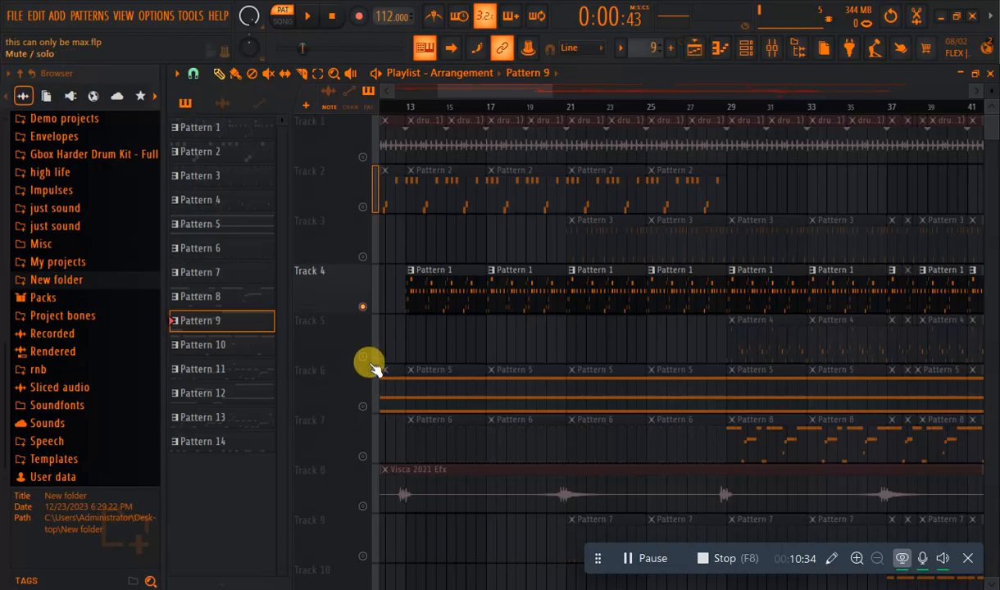
left_click_drag(509, 86, 551, 97)
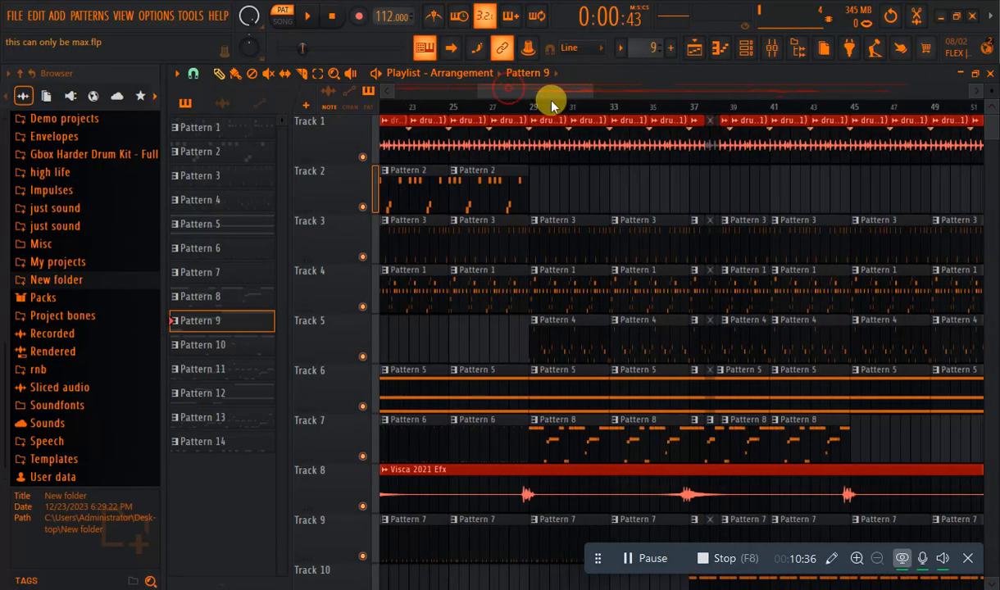
mouse_move(994, 128)
left_mouse_down()
mouse_move(993, 141)
mouse_move(989, 125)
left_mouse_up()
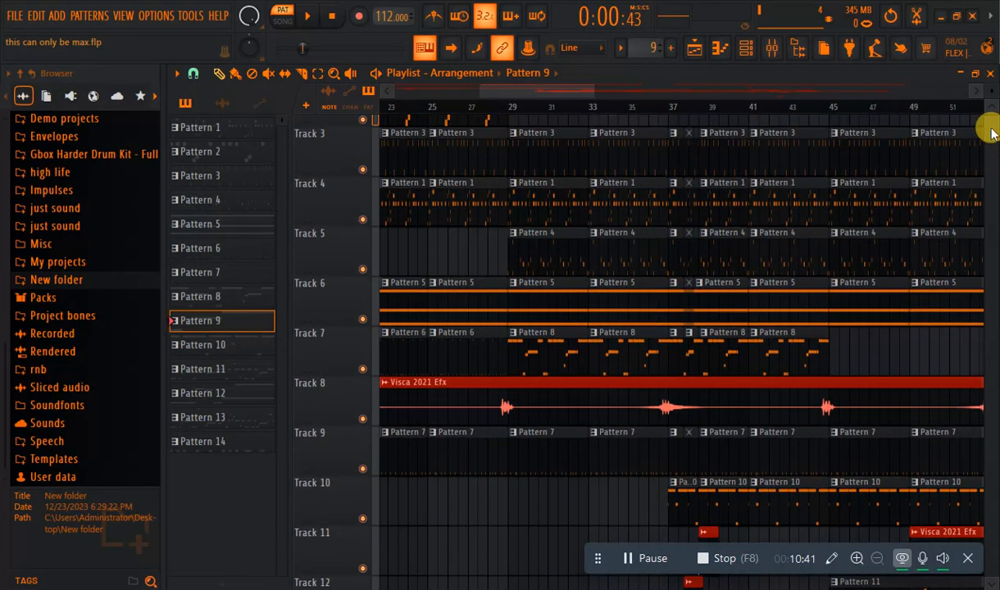
left_click(660, 105)
left_click(305, 16)
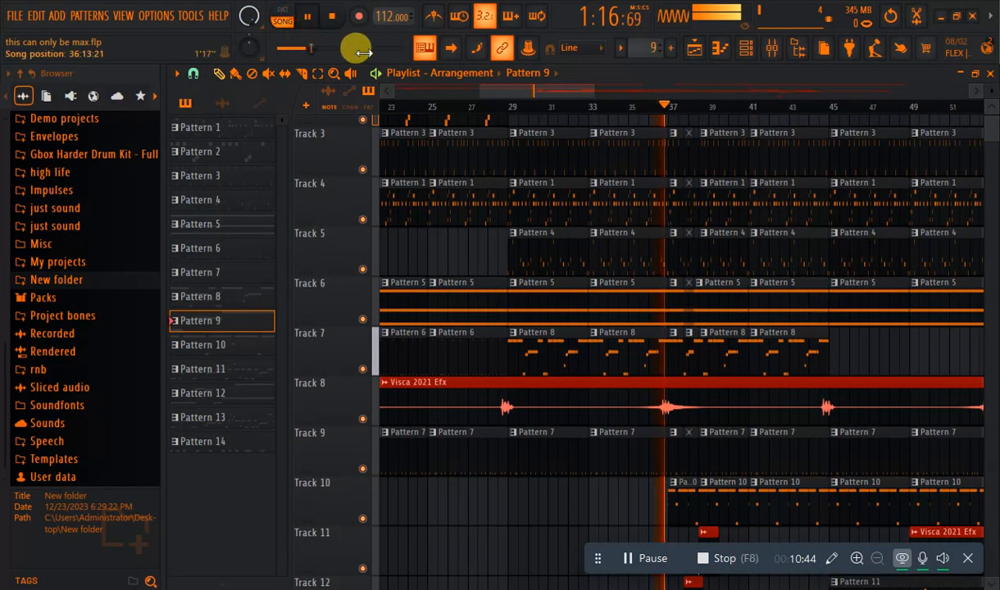
left_click(308, 16)
Turn off the channel solo in the channel rack to re-enable every channel, and resume song playback
left_click(759, 46)
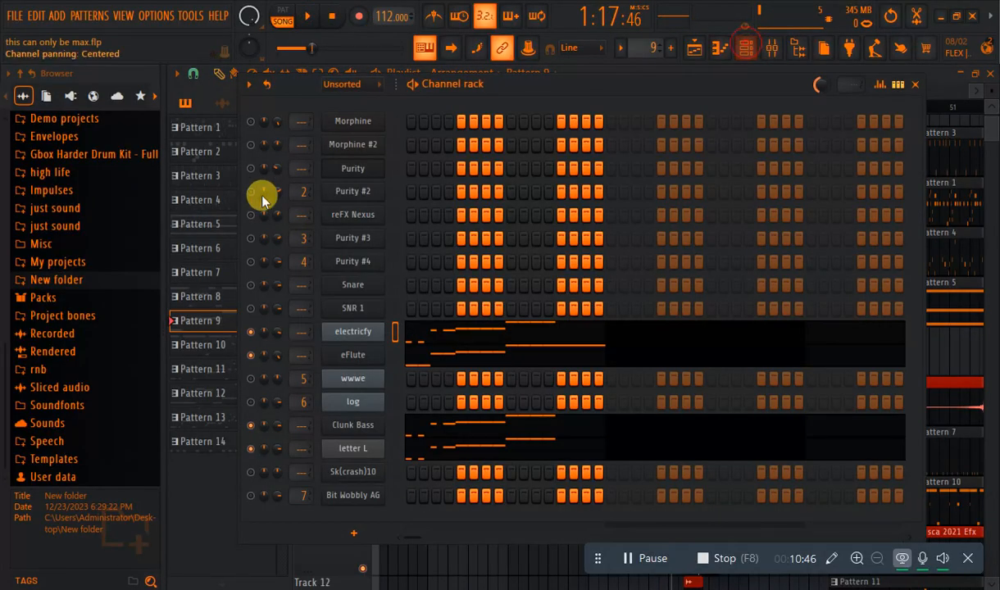
right_click(251, 332)
left_click(269, 320)
right_click(251, 332)
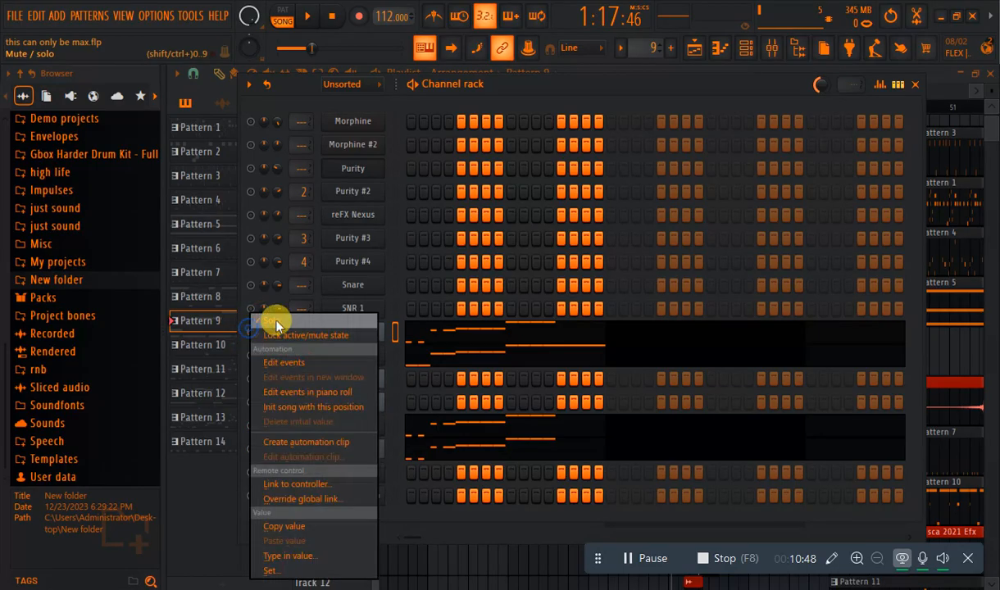
left_click(289, 318)
left_click(308, 17)
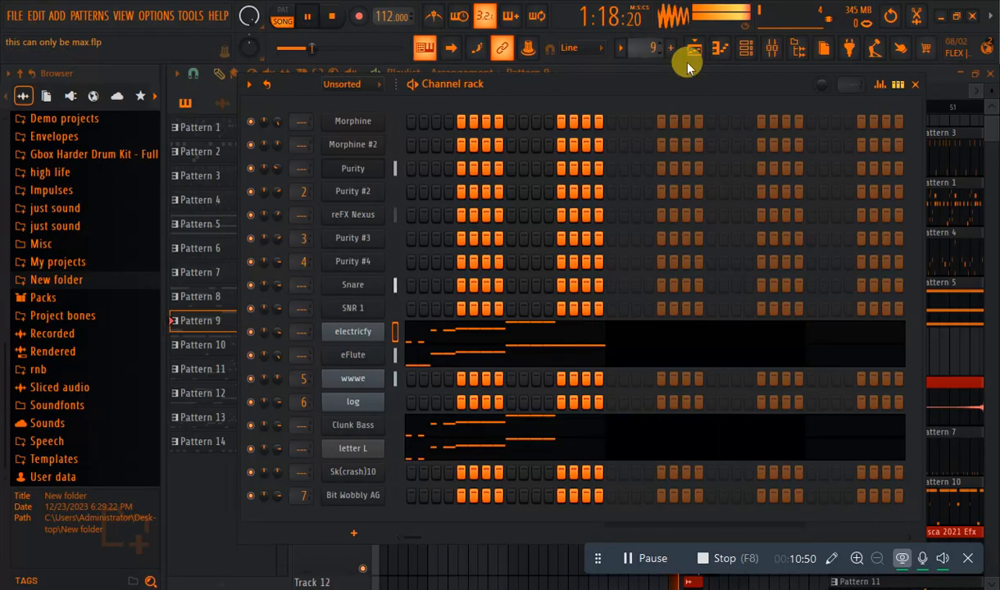
Bring up the playlist, replay the arrangement from just before bar 37, and pause playback
left_click(694, 49)
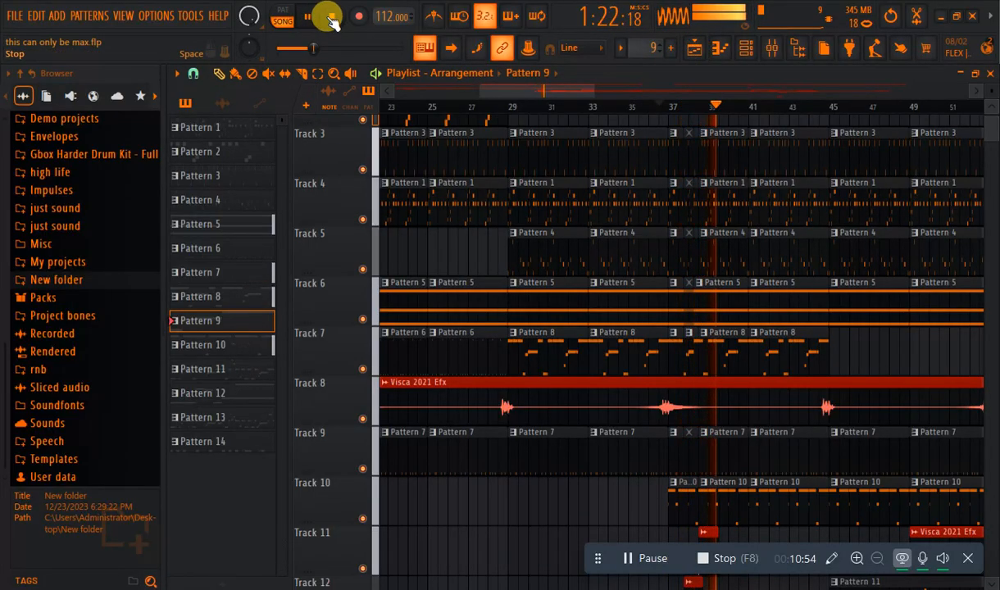
left_click(326, 16)
left_click(310, 16)
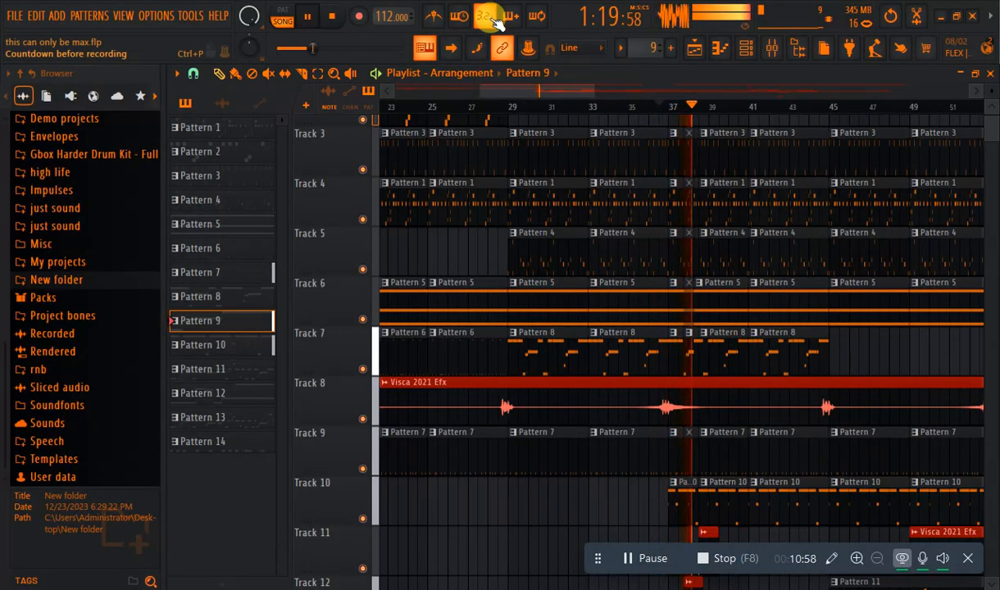
left_click(308, 16)
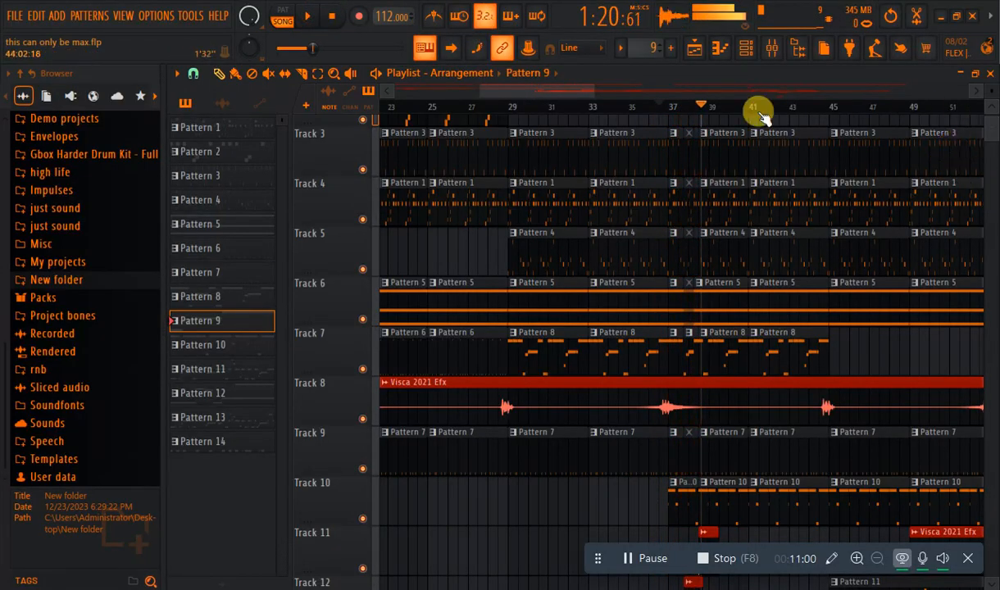
Examine the playlist clips between bars 38 and 41 up close and check the Pattern 9 channels in the channel rack
left_click_drag(533, 92, 543, 119)
left_click(610, 273)
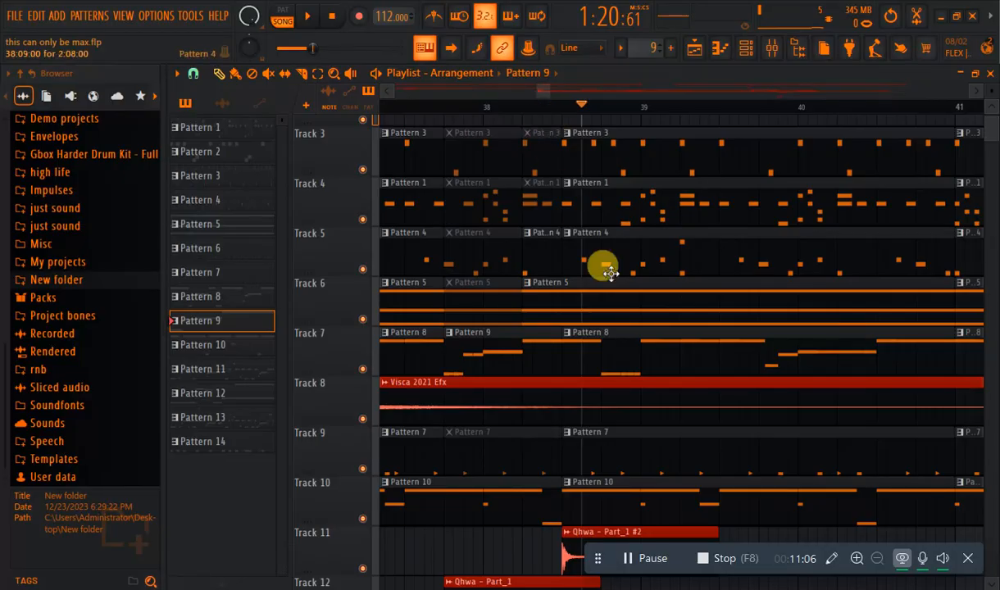
left_click_drag(992, 139, 993, 141)
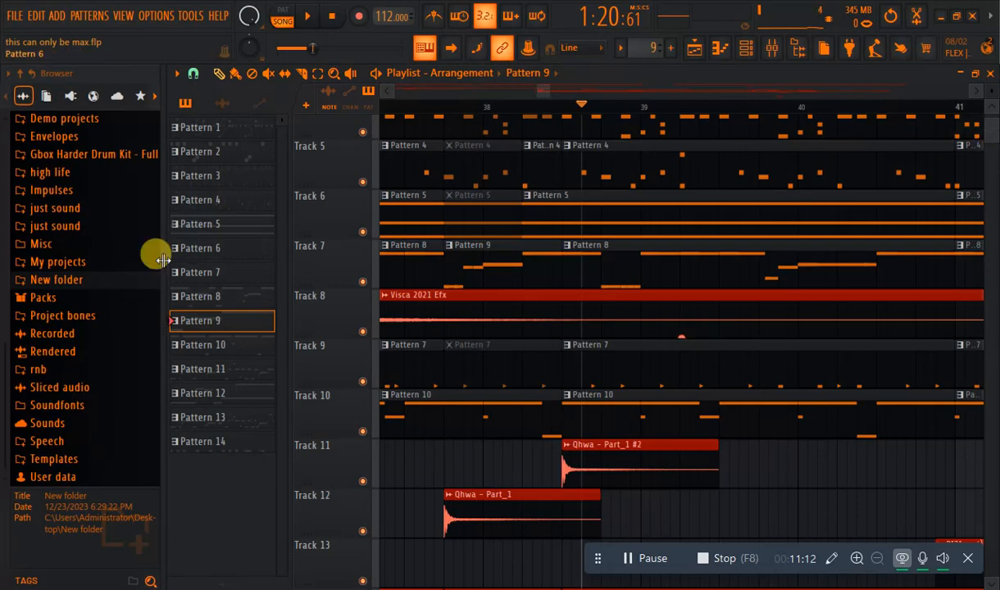
left_click(745, 51)
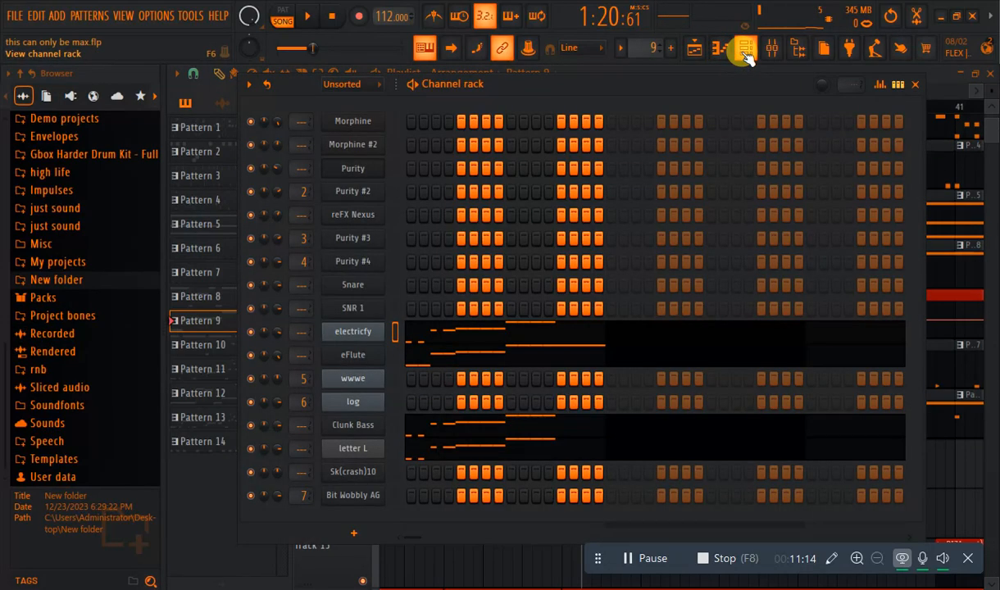
left_click(744, 51)
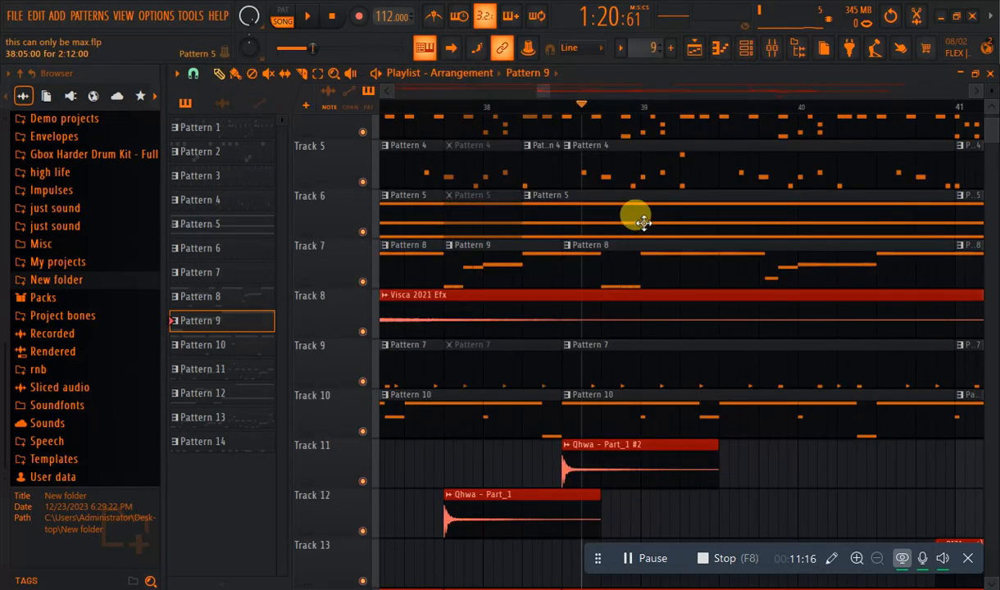
Place the song position just before the Pattern 9 clip near bar 38 and pick the Mute tool
left_click(422, 106)
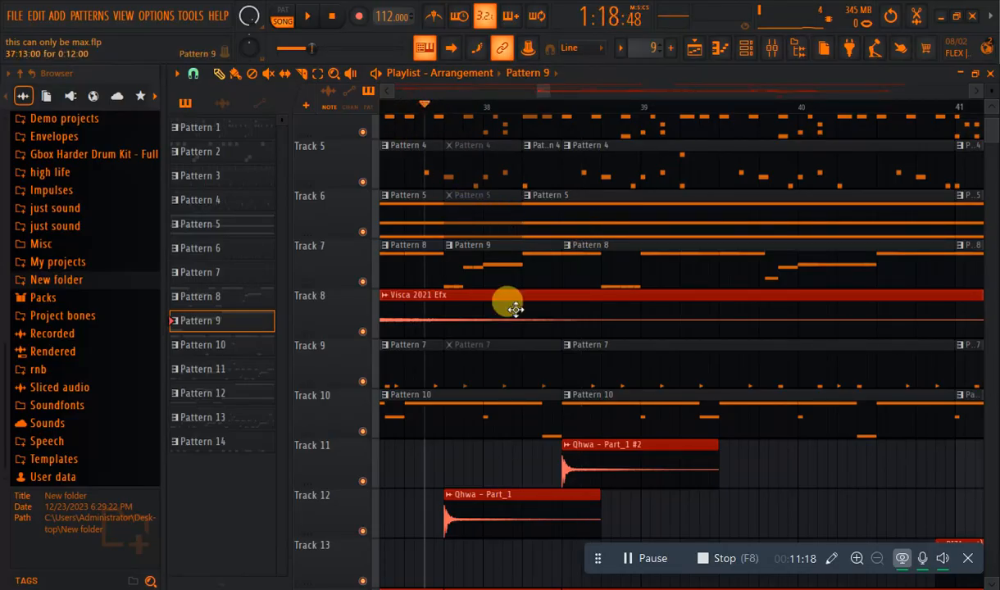
scroll(982, 115, "up", 4)
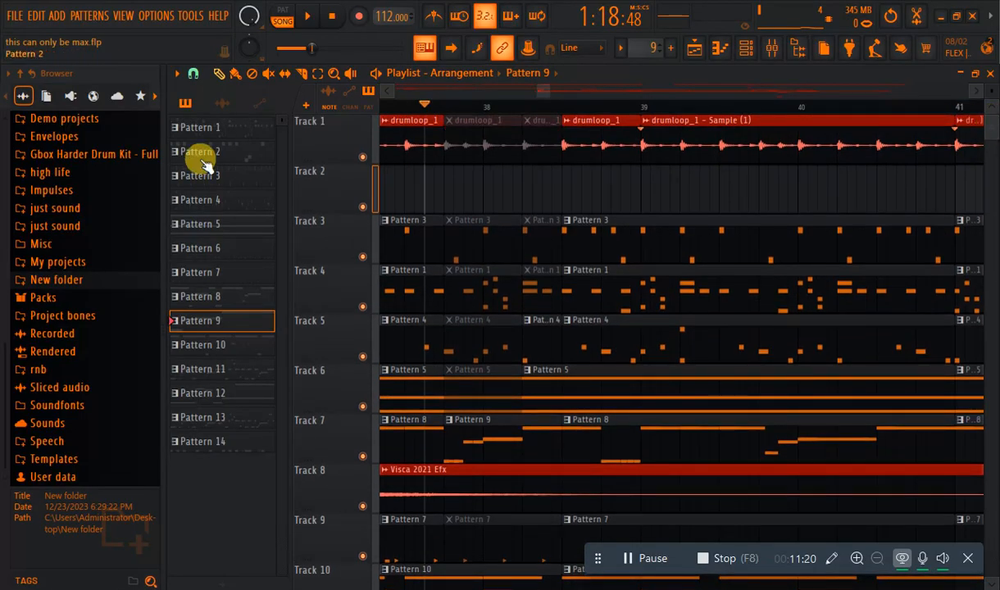
left_click(268, 74)
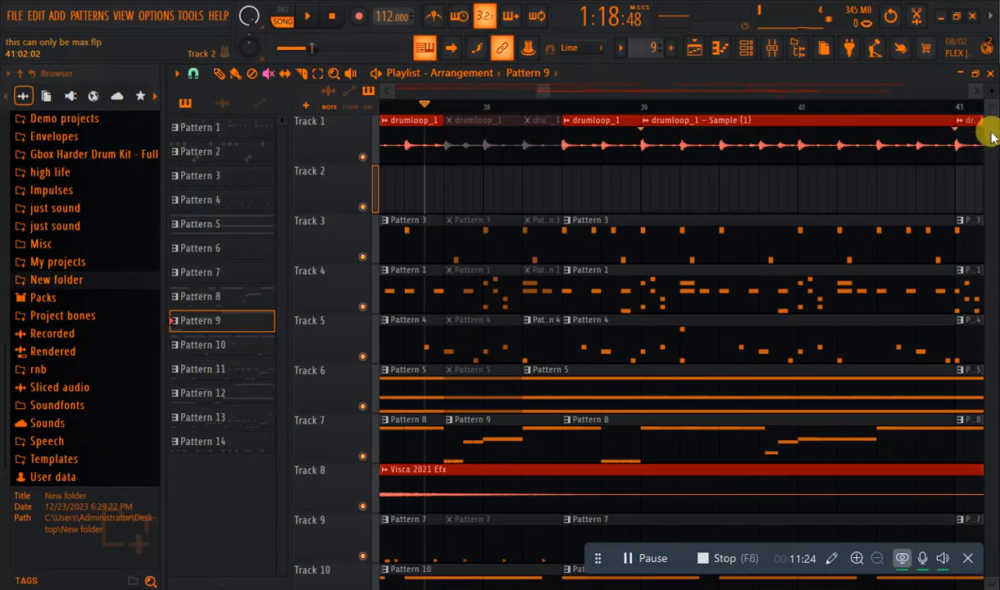
scroll(992, 138, "down", 3)
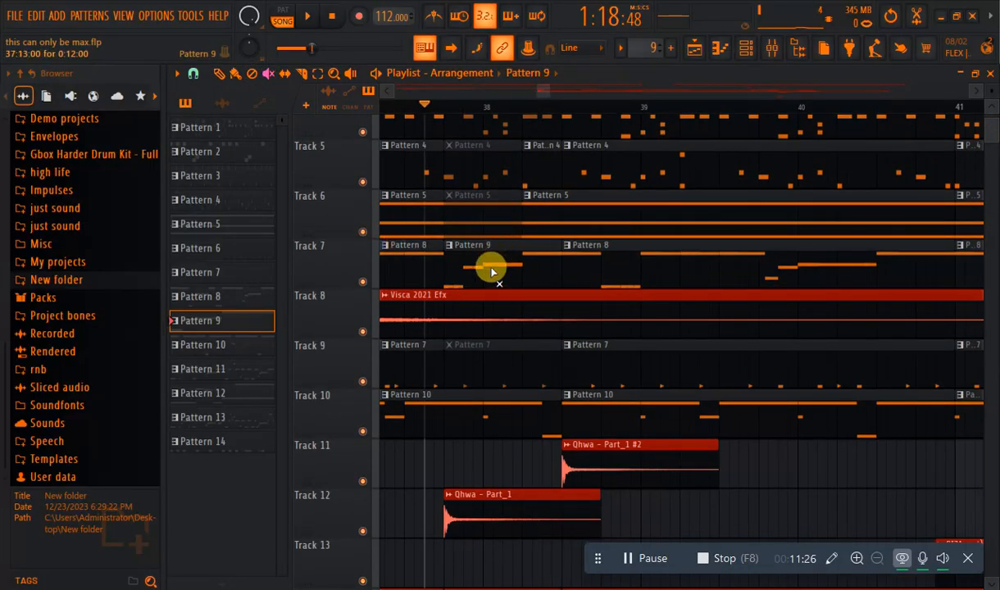
Play the Pattern 9 passage in the arrangement twice, pausing after each run
key("space")
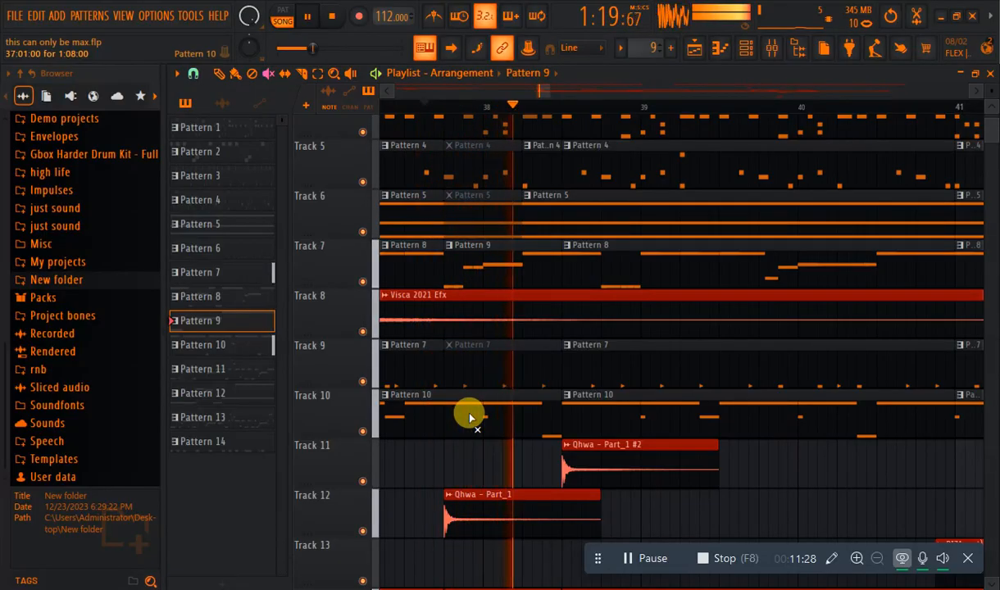
key("space")
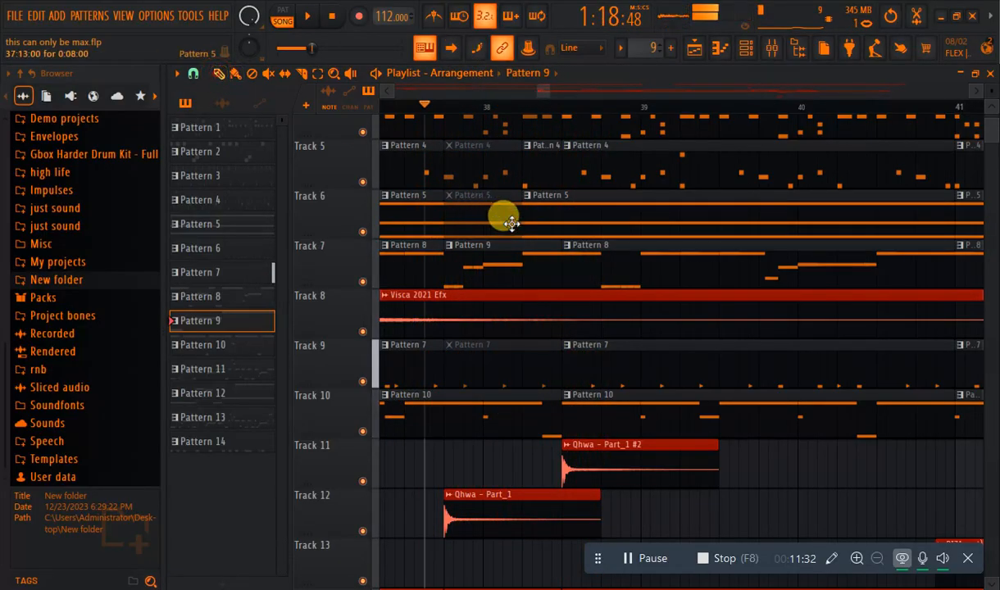
key("space")
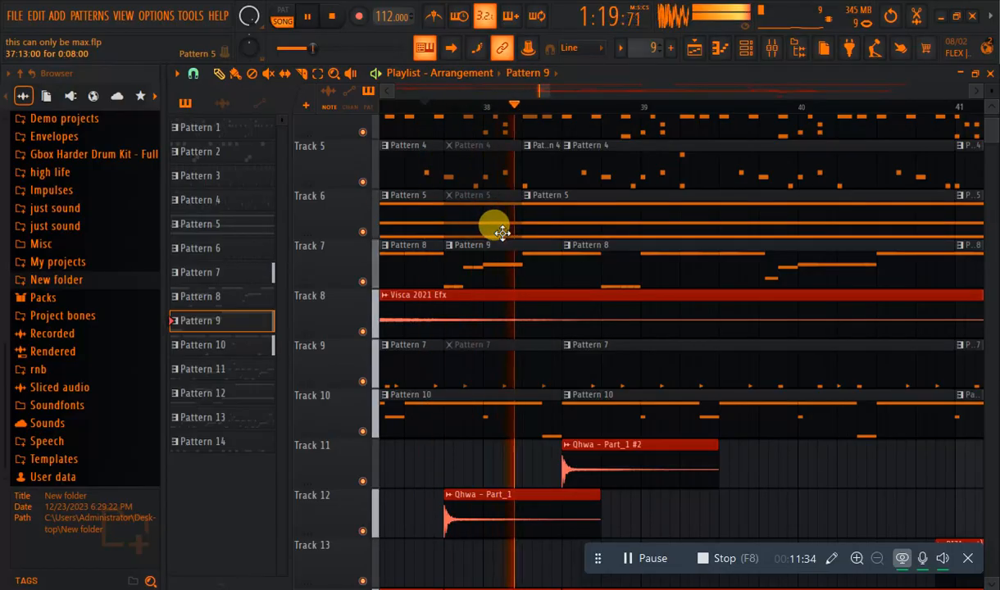
key("space")
Open the Clunk Bass channel, review its synth, envelope and miscellaneous settings pages, and close it
left_click(744, 46)
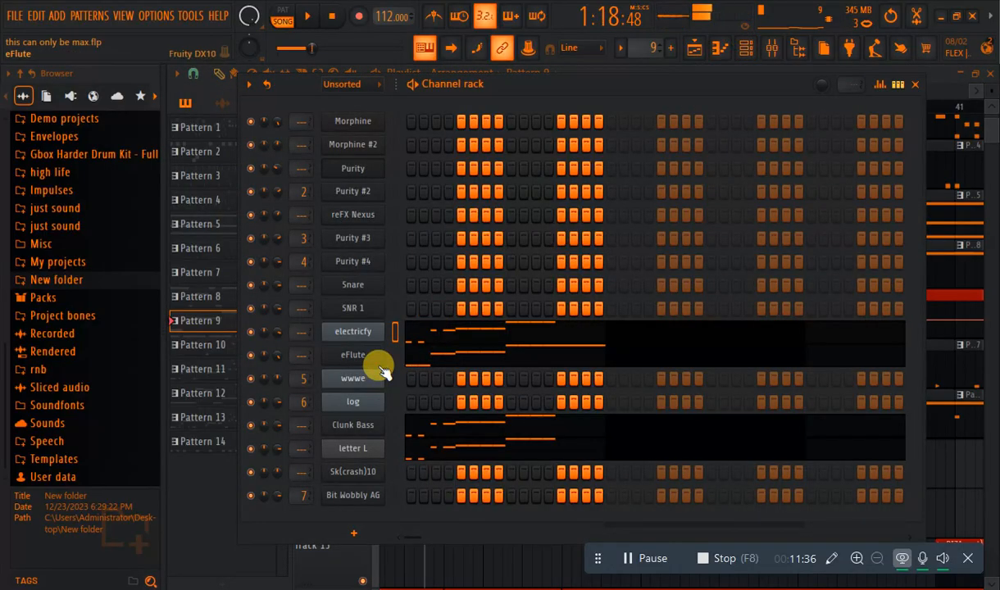
left_click(352, 425)
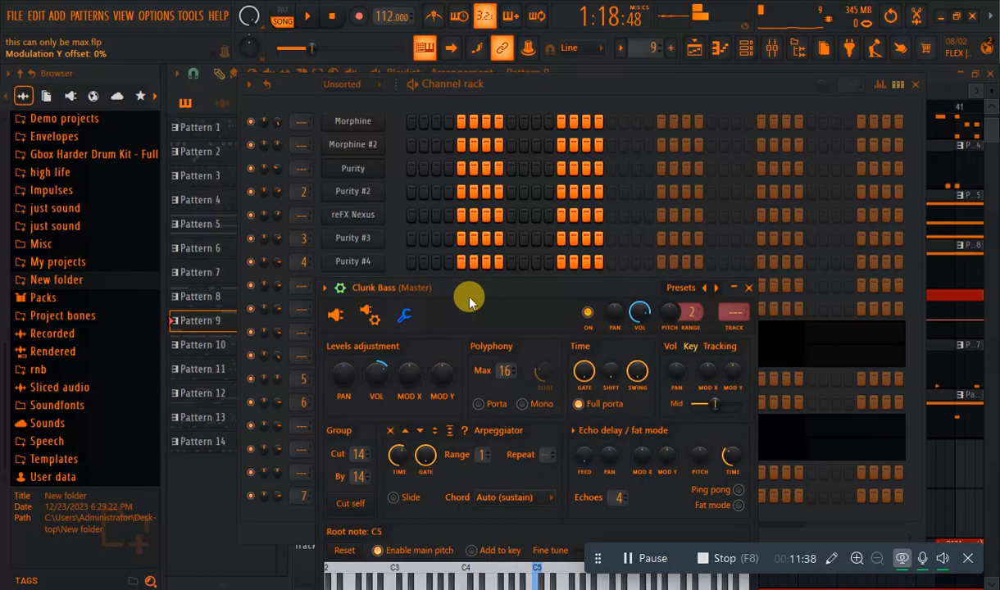
left_click_drag(460, 354, 462, 284)
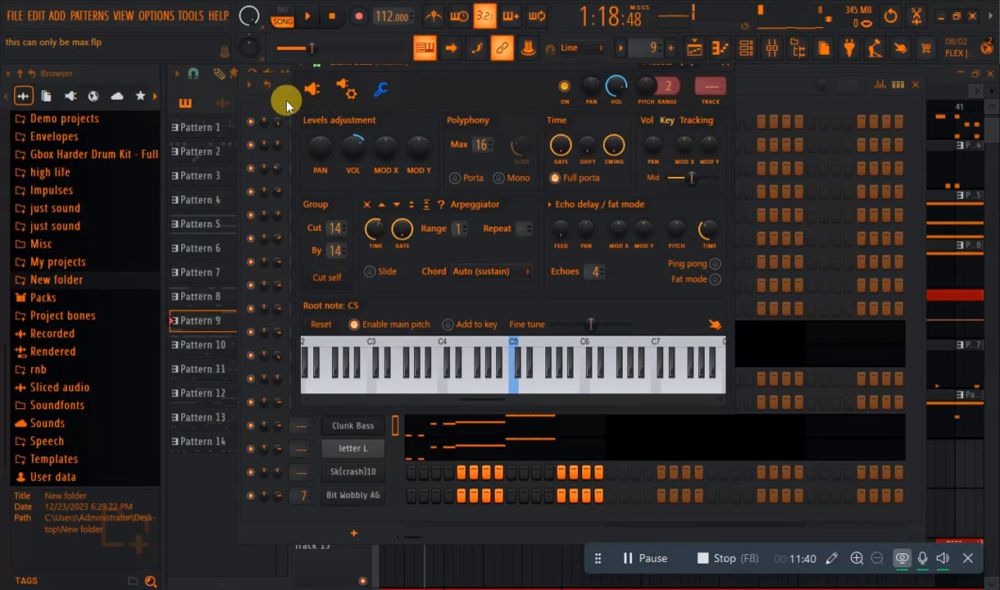
left_click(310, 90)
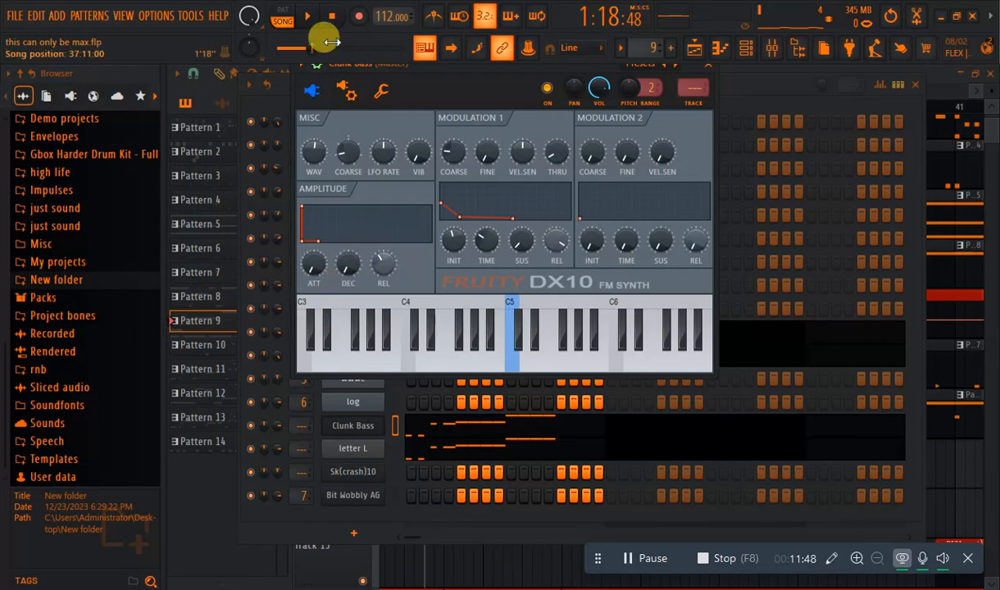
left_click(391, 104)
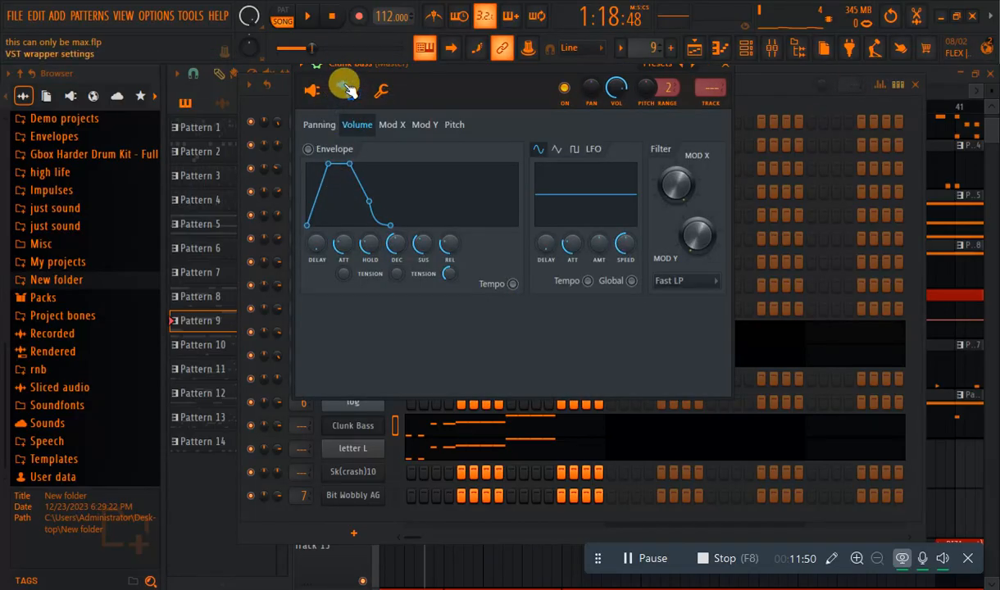
left_click(380, 89)
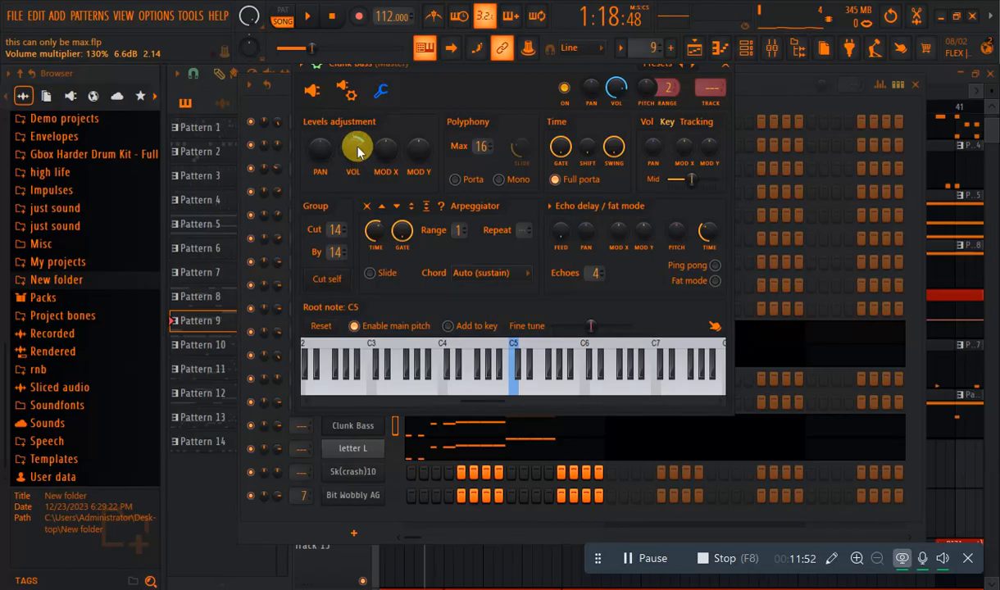
left_click(729, 73)
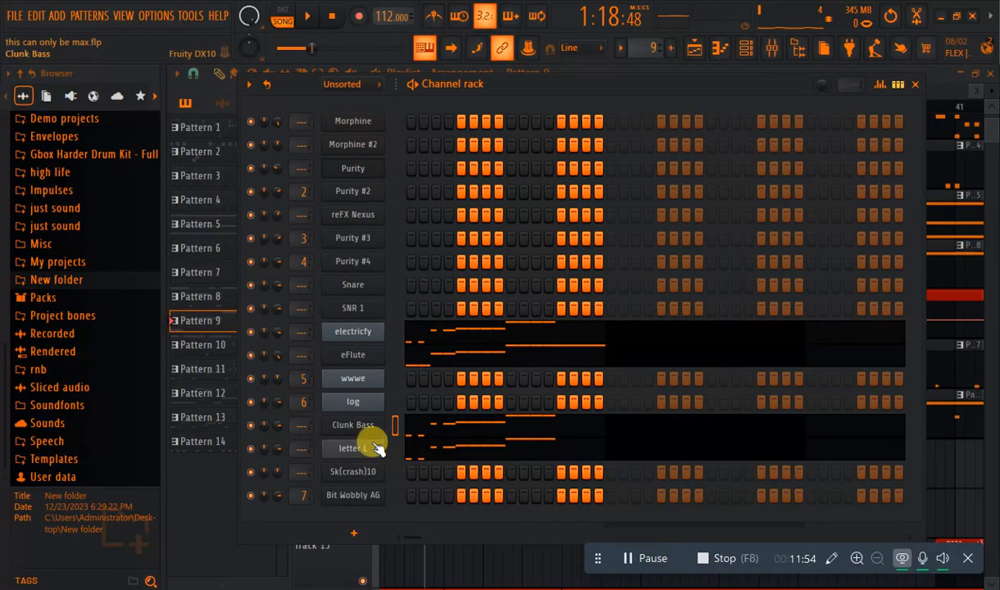
Open the letter L channel, review its Fruity DX10 synth settings, and close it
left_click(369, 449)
left_click_drag(309, 141, 392, 89)
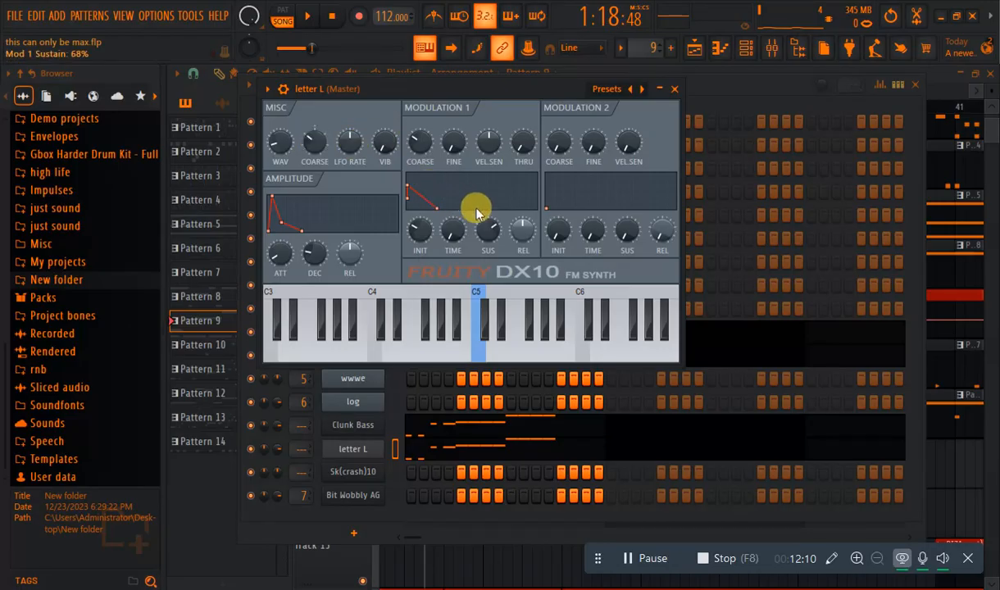
left_click(763, 84)
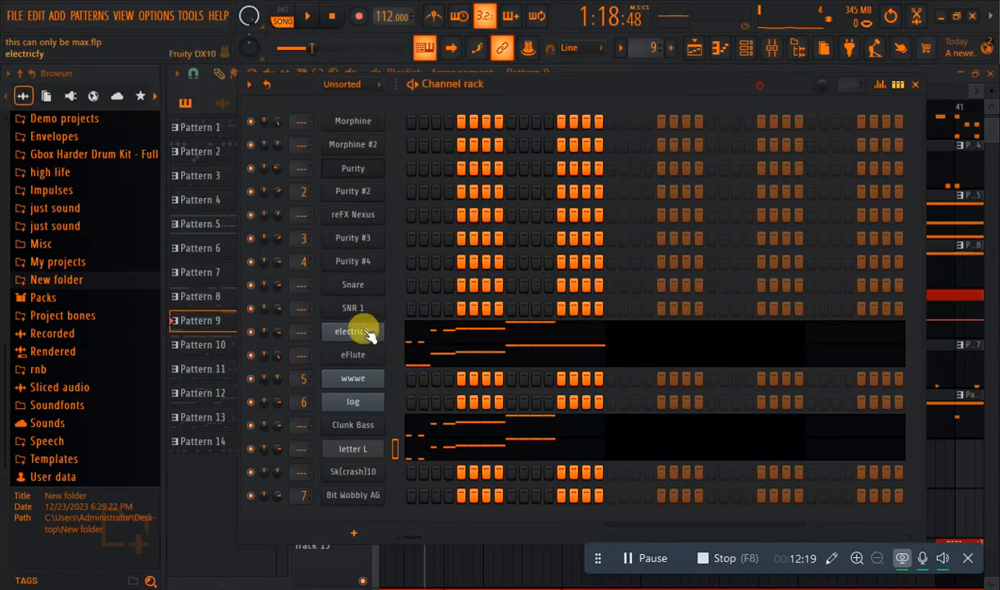
Solo the letter L channel in the channel rack and play the Pattern 9 passage with it alone
right_click(249, 456)
left_click(297, 319)
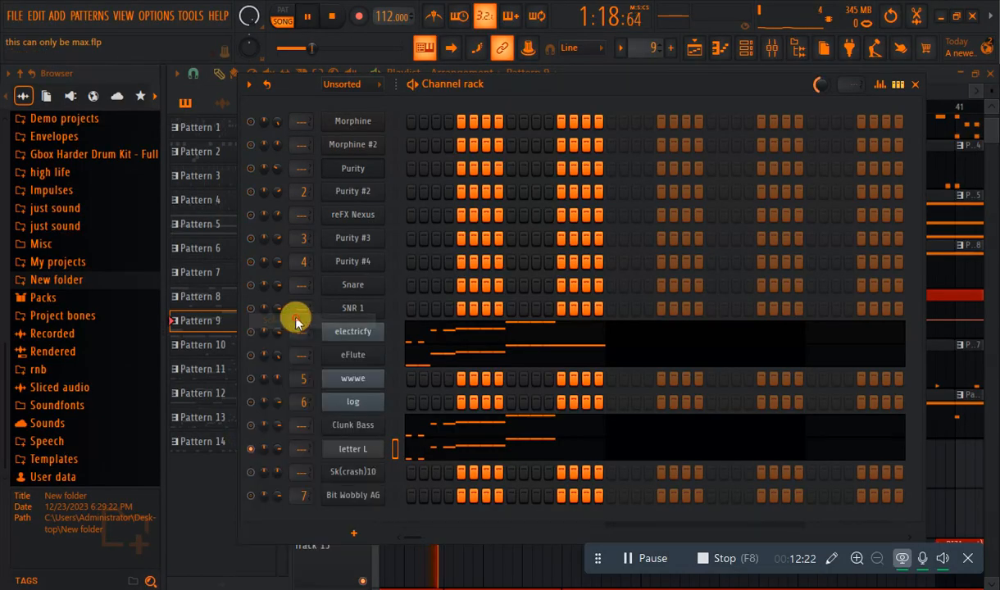
key("space")
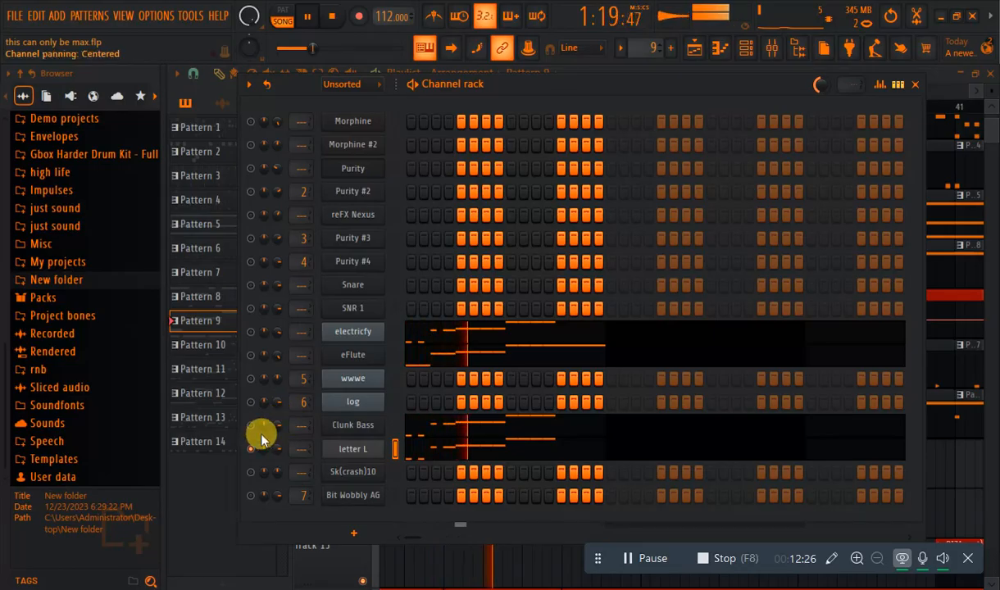
key("space")
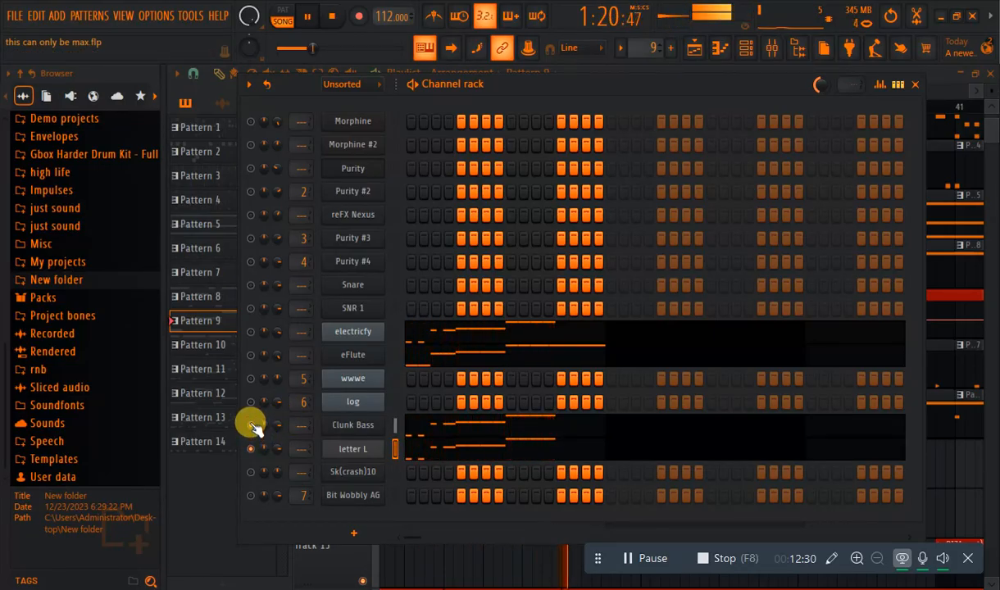
Unmute Clunk Bass, eFlute and electricfy one after another, replaying the Pattern 9 passage to hear the layers build
left_click(251, 425)
key("space")
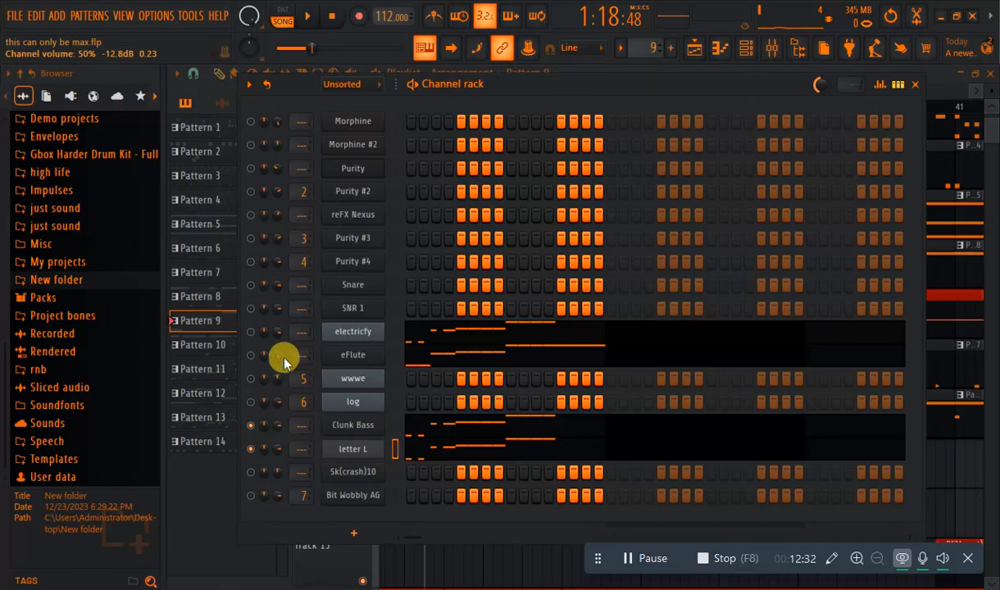
key("space")
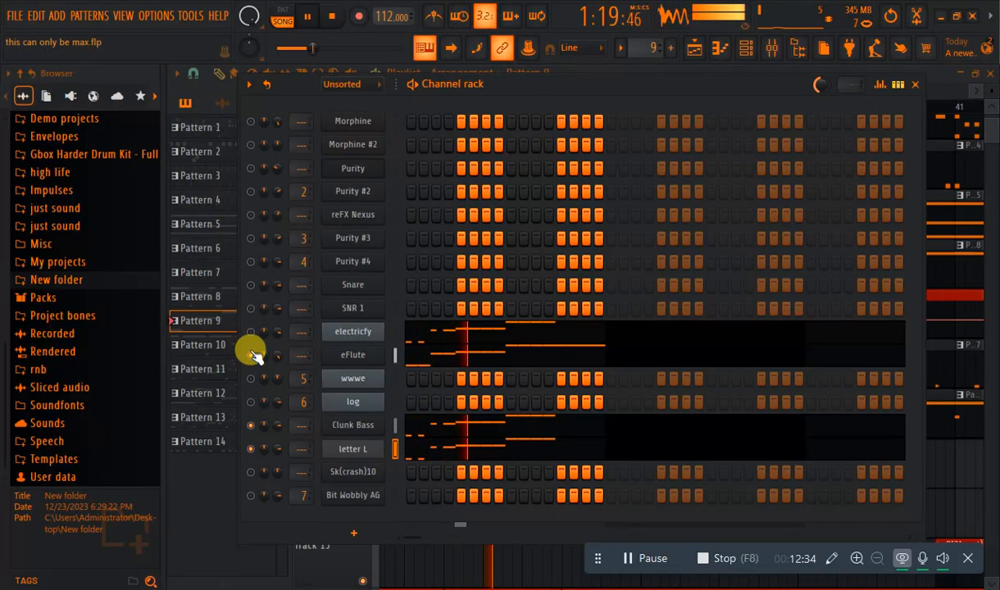
key("space")
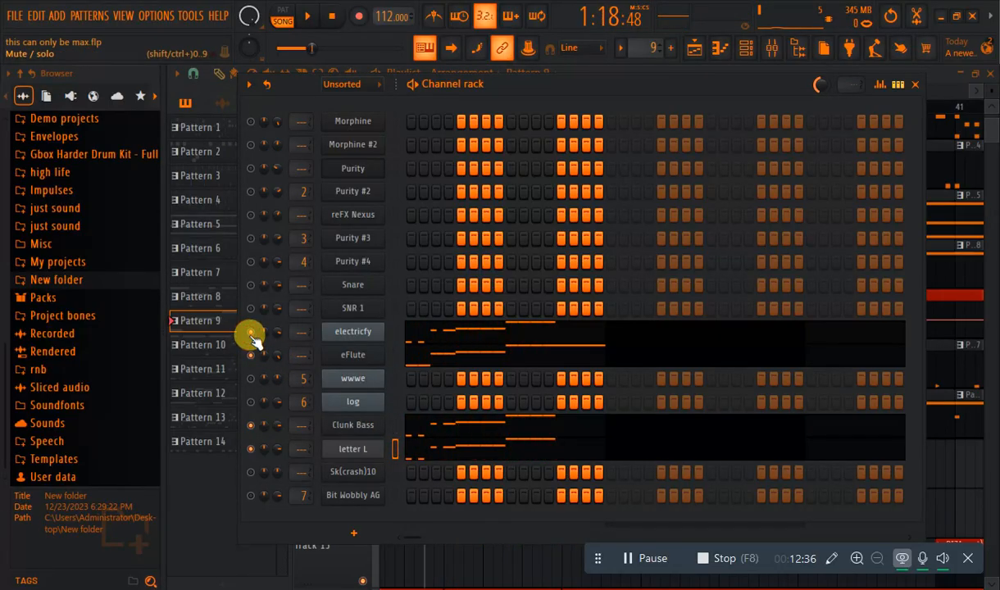
key("space")
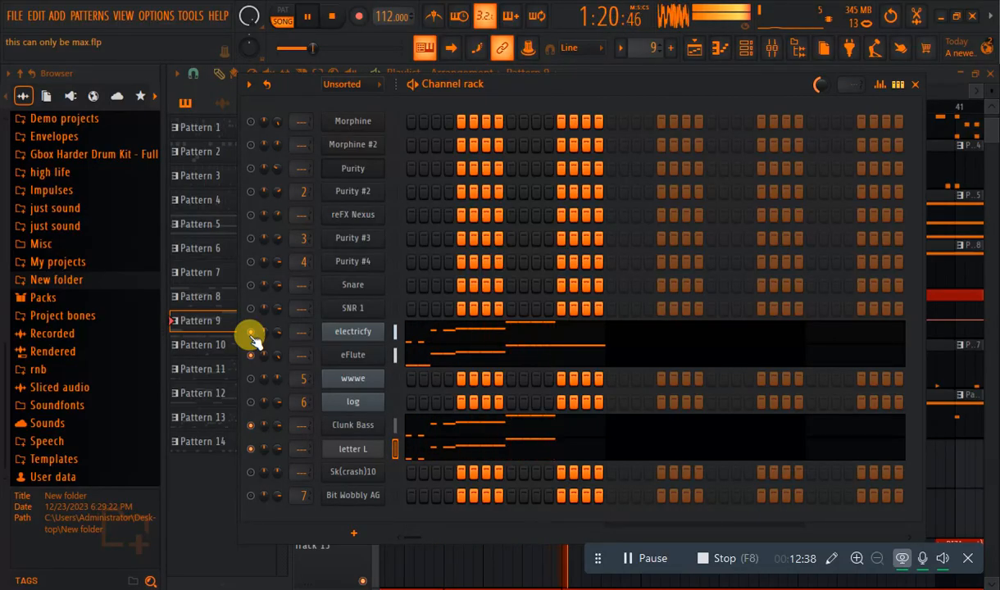
key("space")
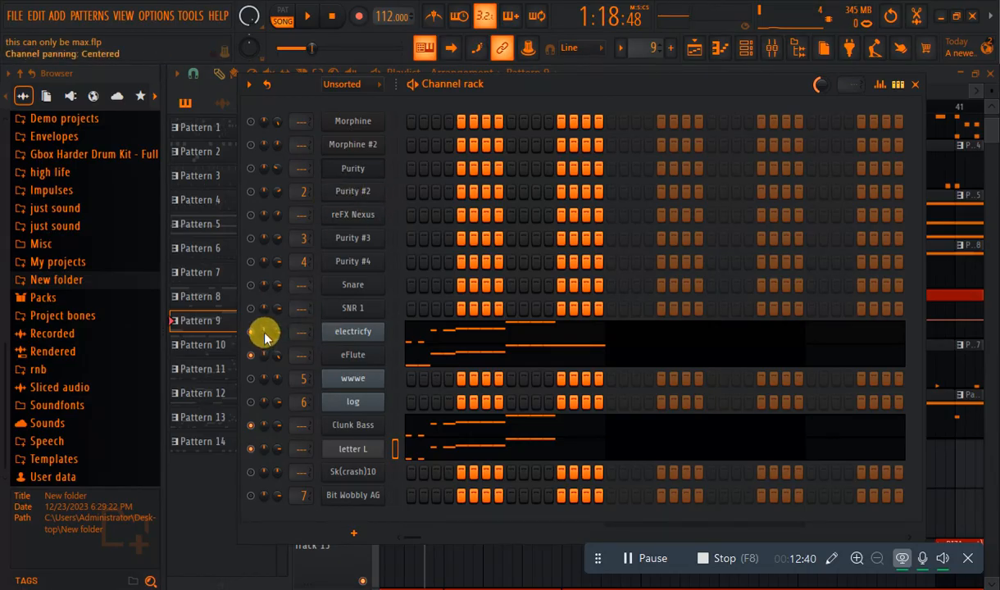
Solo electricfy and turn its solo off again to re-enable every channel in the rack
right_click(256, 331)
left_click(293, 324)
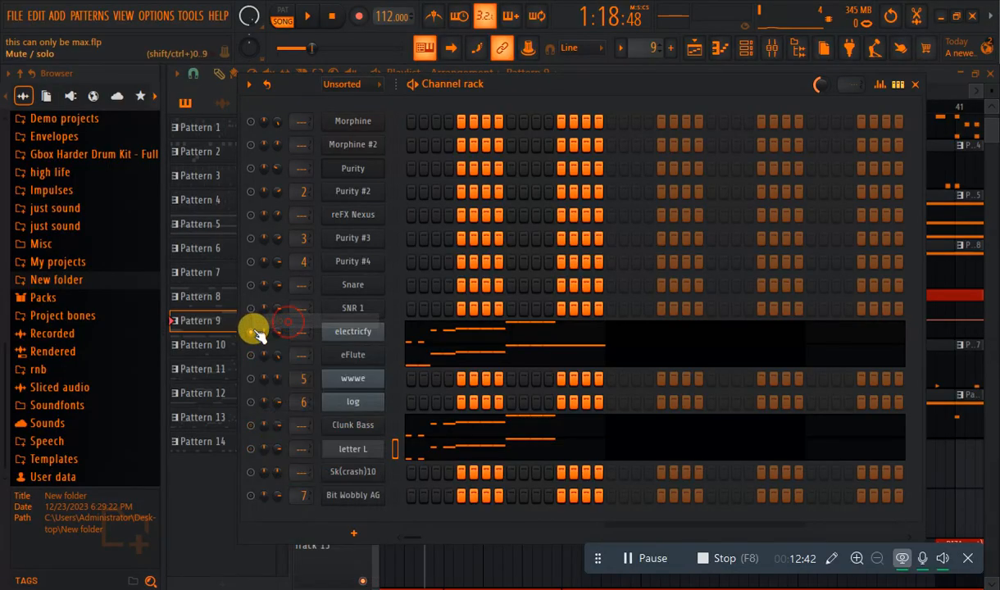
right_click(253, 331)
left_click(288, 323)
Return to the playlist, select Pattern 10, and switch back to Pattern 9
left_click(696, 53)
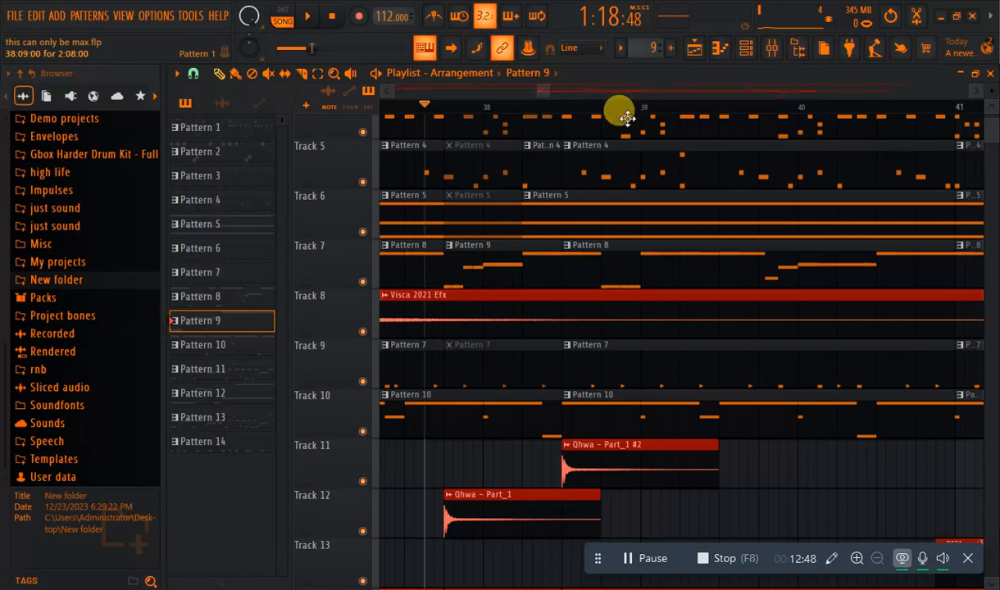
left_click(246, 346)
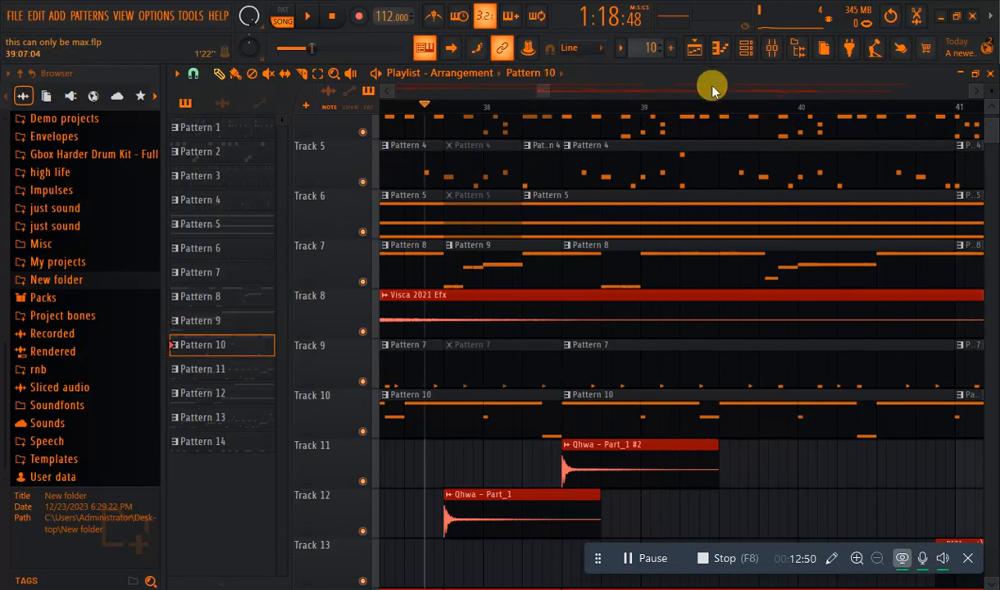
left_click(266, 321)
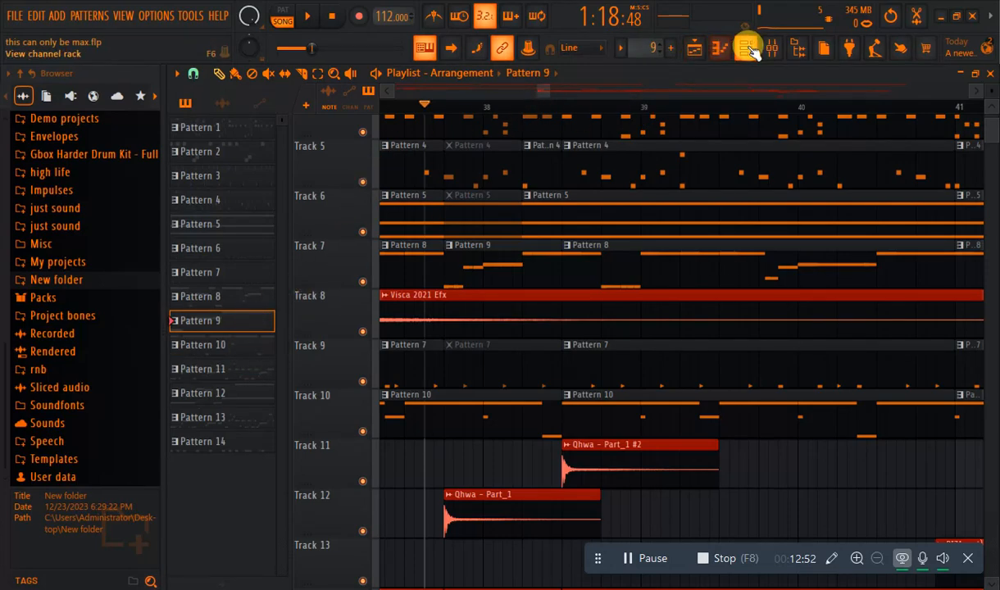
Show Pattern 10 in the channel rack and open the wwwe channel's notes in the piano roll
left_click(746, 47)
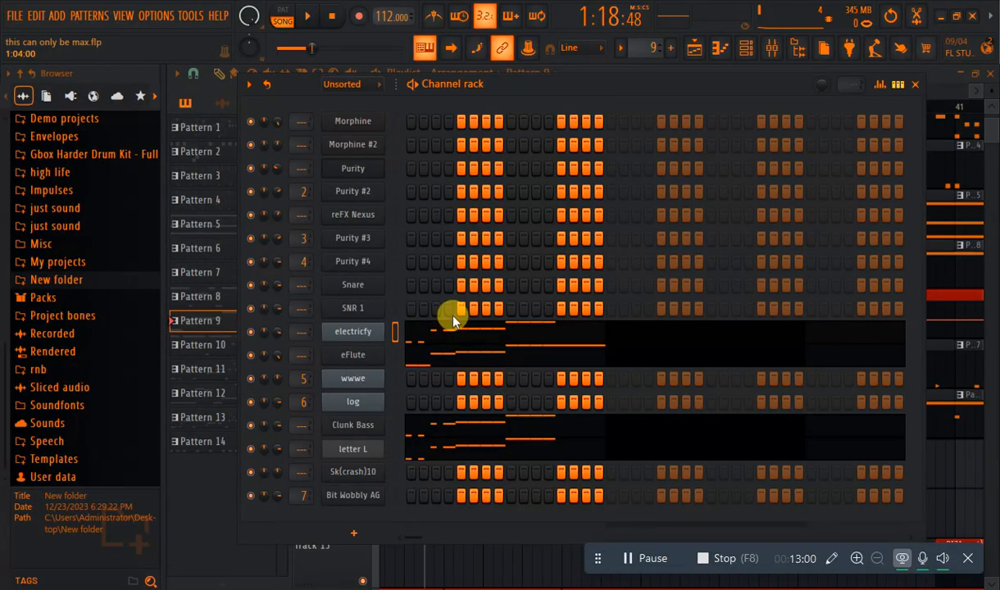
left_click(197, 348)
left_click(743, 47)
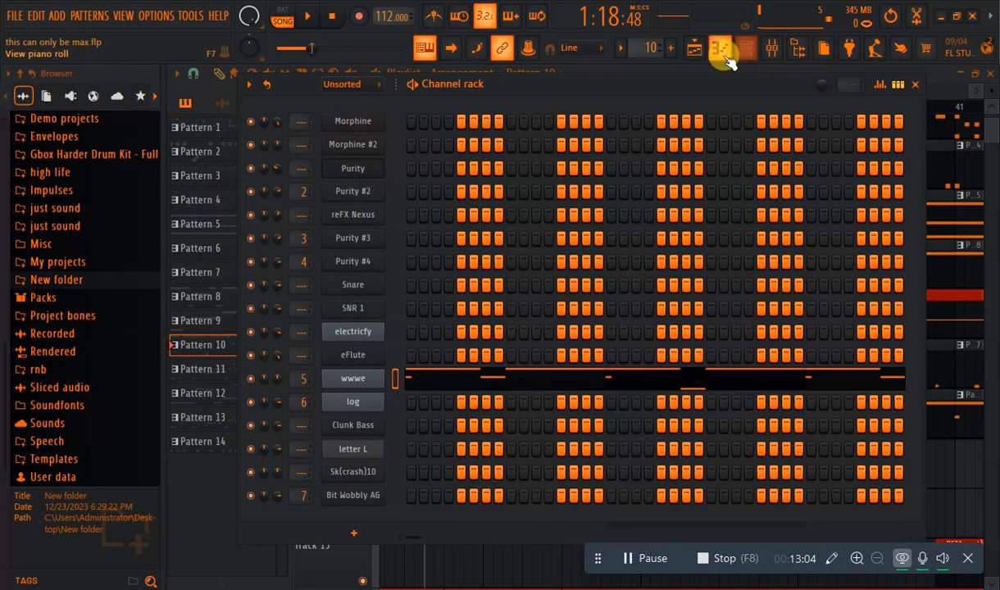
left_click(474, 388)
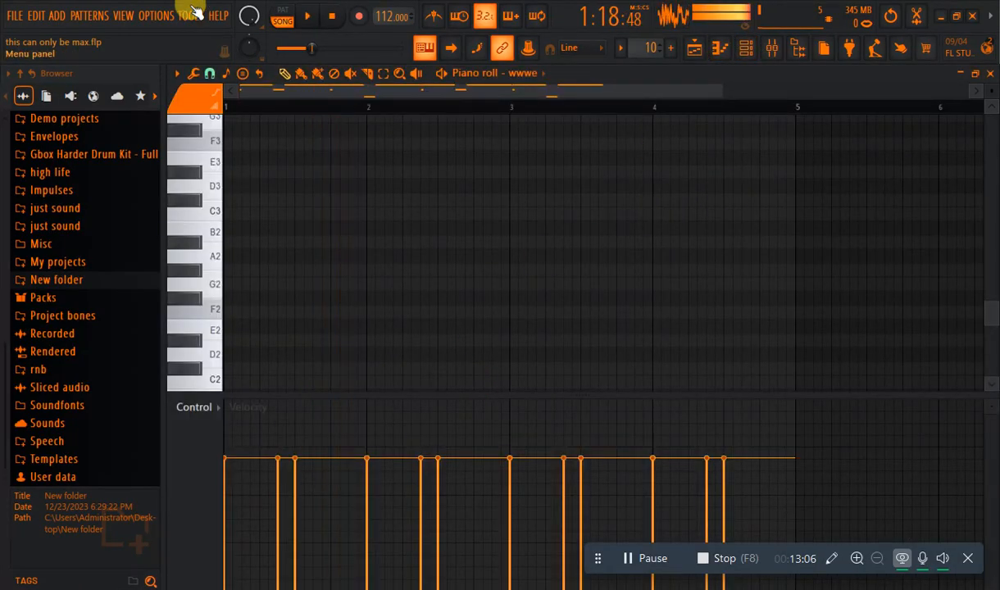
Switch playback to pattern mode and play Pattern 10 with the wwwe channel's F5, C5 and F4 notes in view
left_click(287, 9)
left_click(329, 18)
key("space")
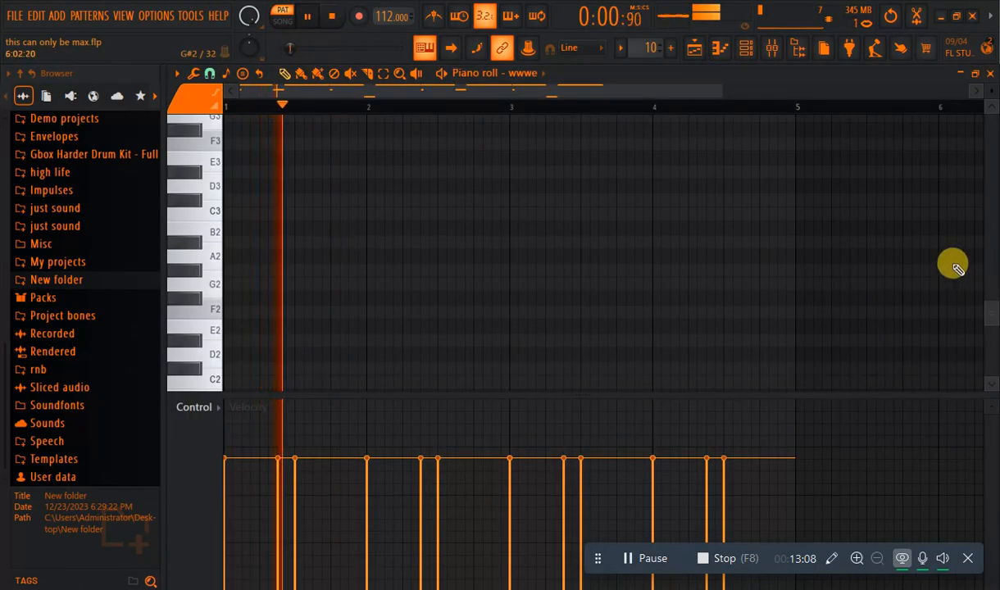
left_click_drag(984, 306, 992, 262)
key("space")
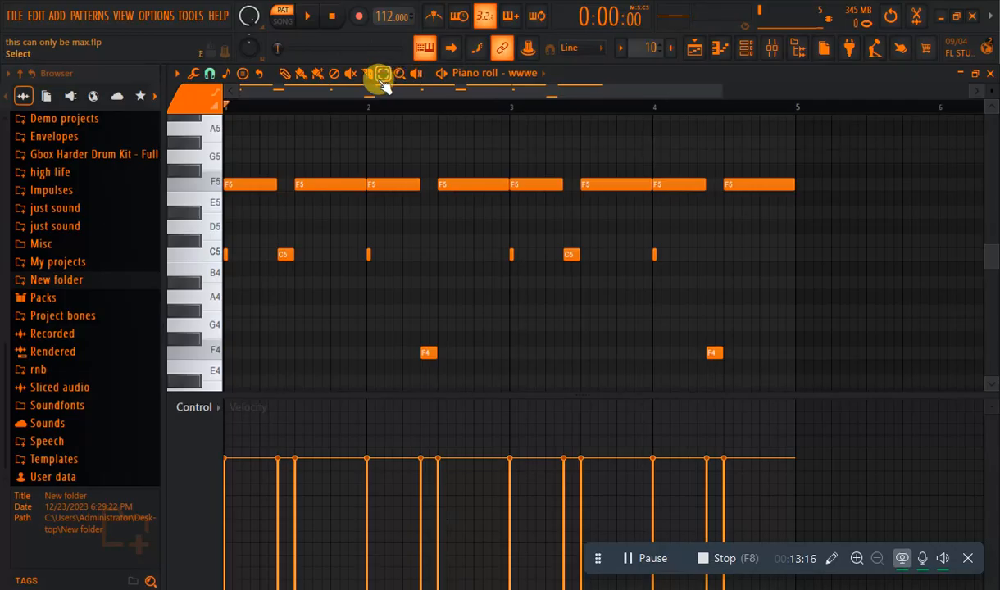
Draw a C6 note at the start of bar 1 in the wwwe channel's Pattern 10 part
left_click(382, 78)
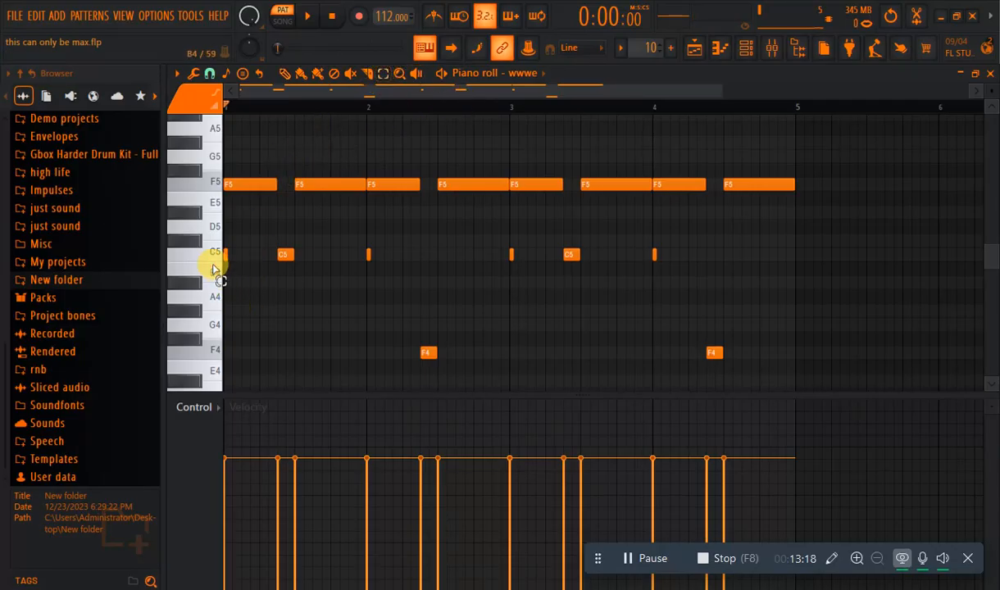
left_click(286, 74)
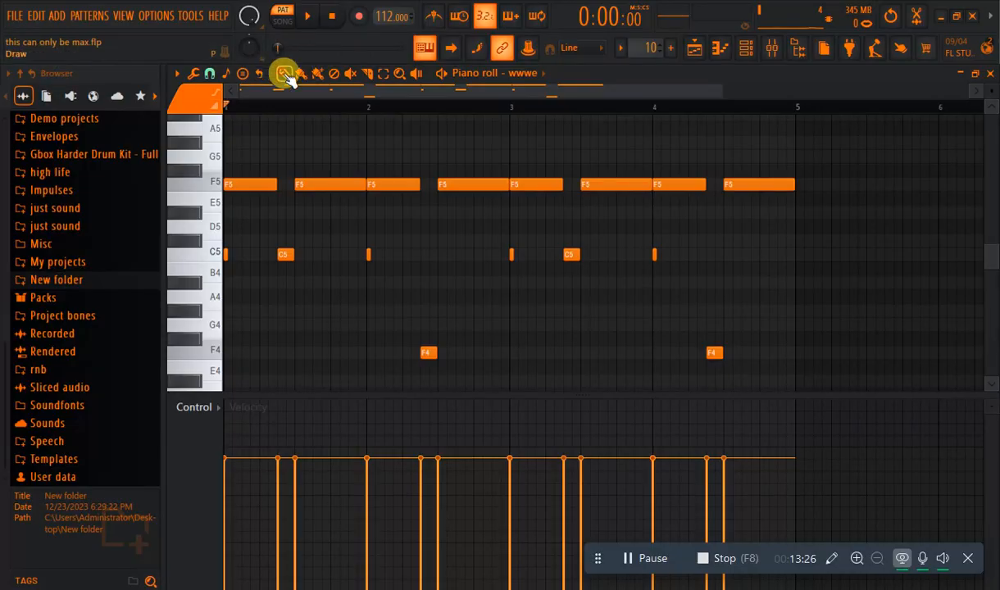
scroll(990, 249, "up", 1)
scroll(990, 248, "up", 3)
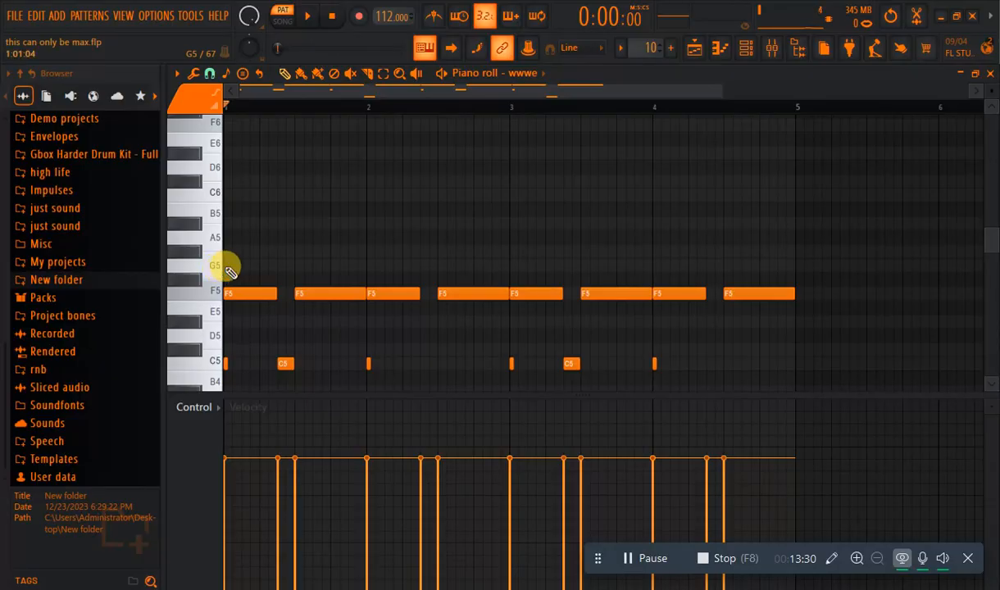
left_click(230, 194)
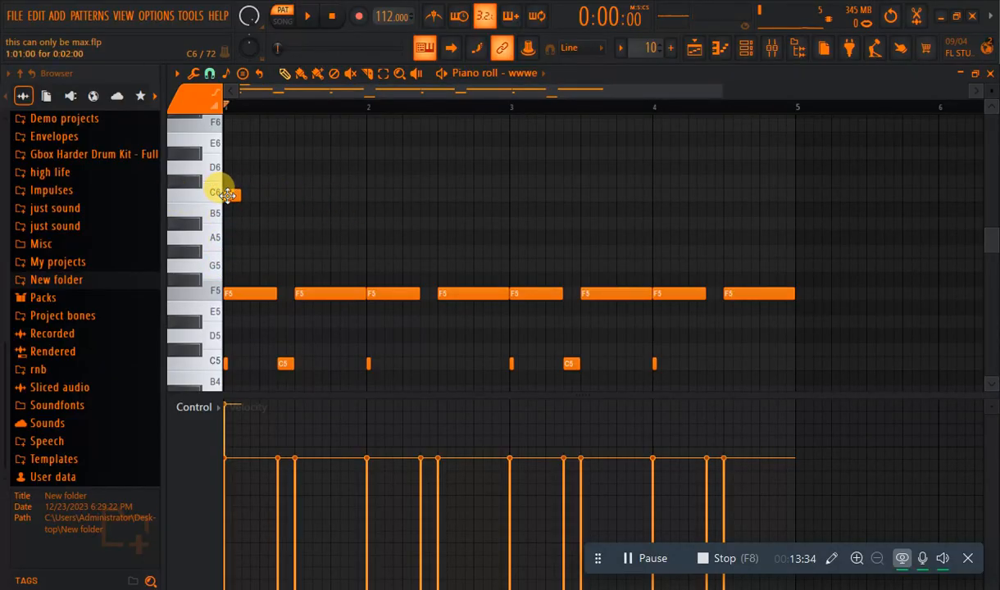
Select the new C6 note and transpose it an octave down, back up, and down again
left_click(388, 79)
left_click_drag(259, 162, 205, 210)
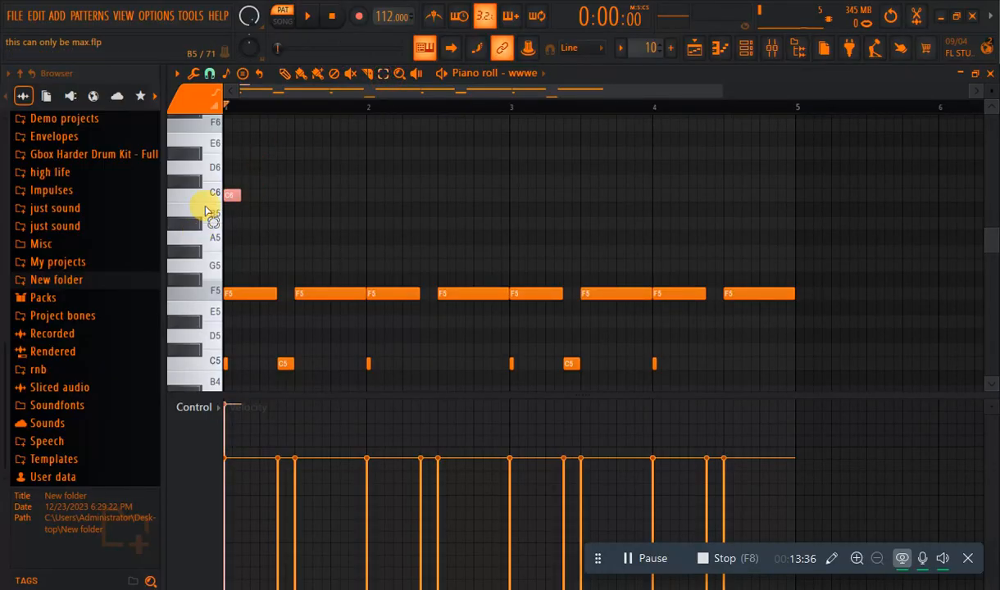
key("ctrl+Down")
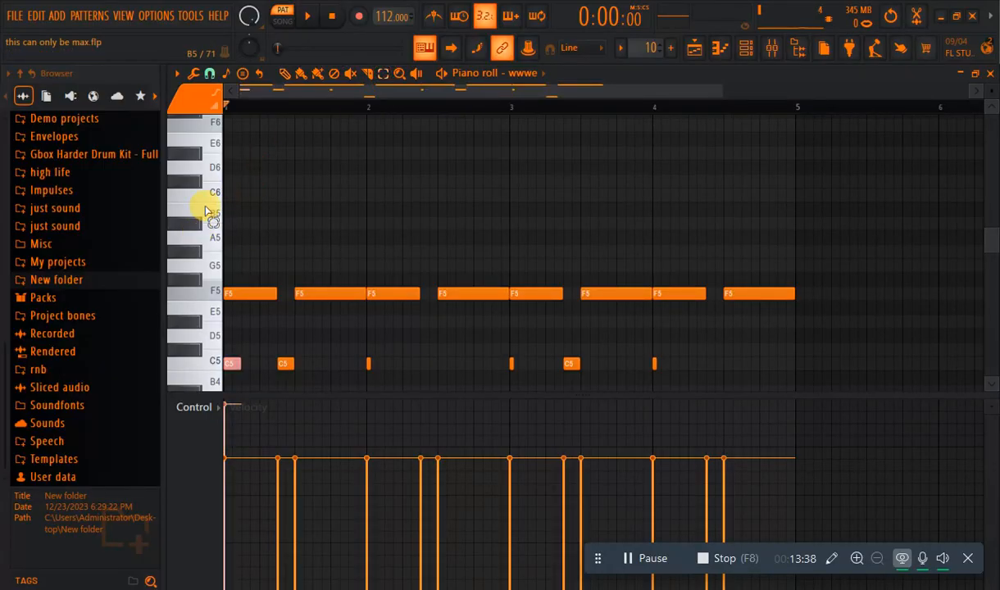
key("ctrl+Up")
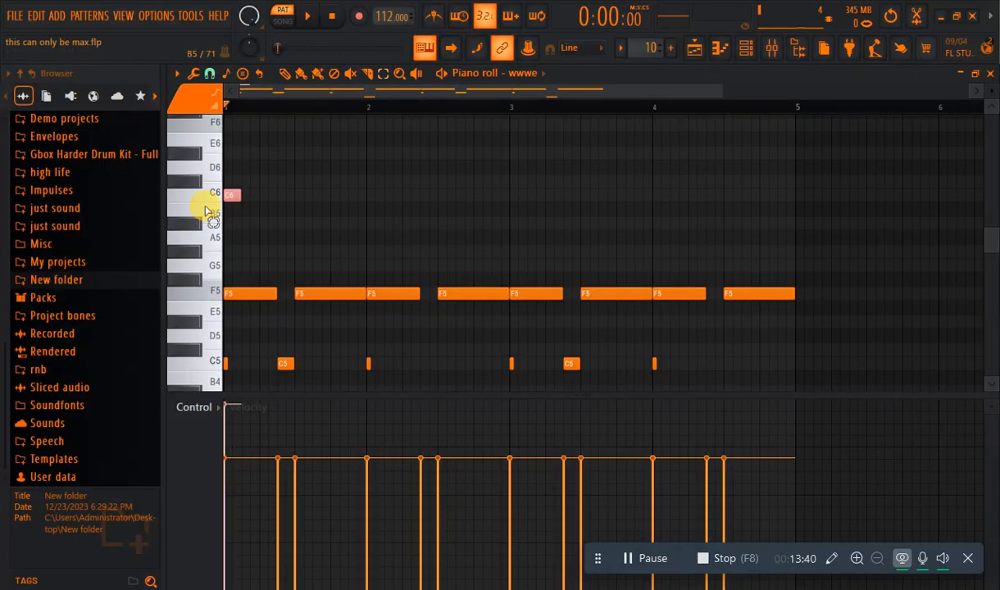
key("ctrl+Down")
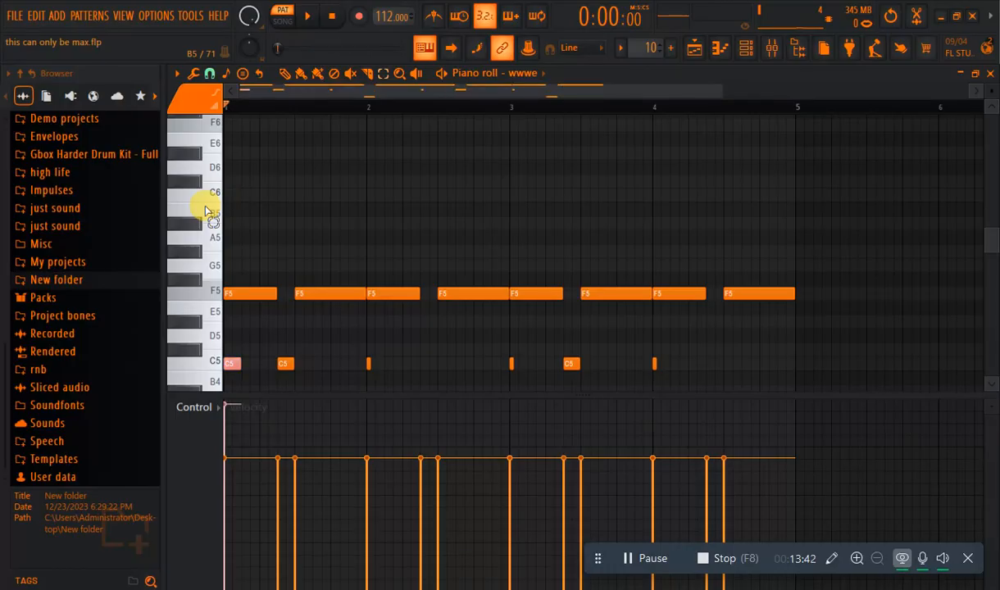
left_click(284, 73)
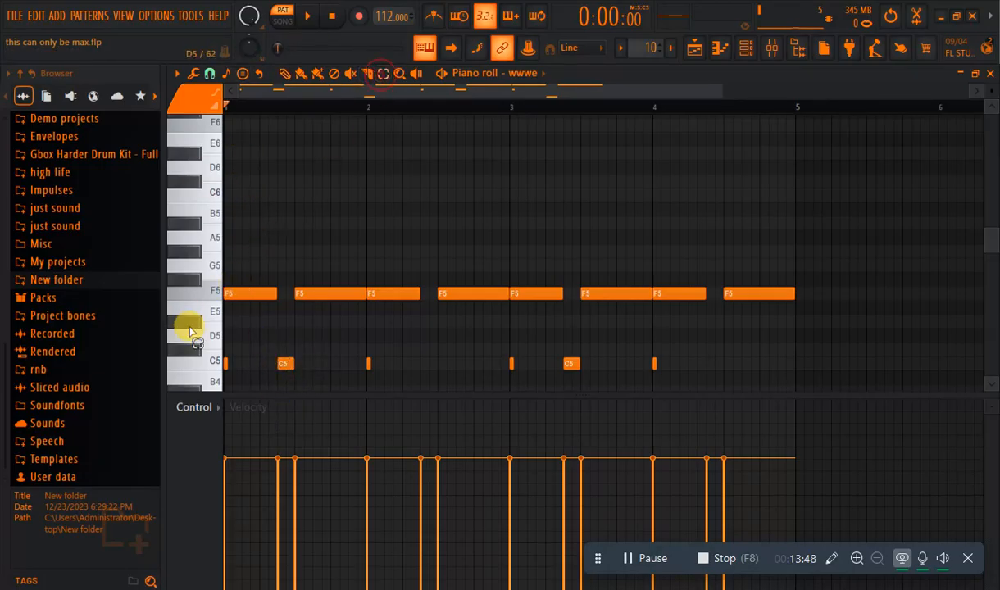
Select the wwwe part's F5 and C5 notes and play Pattern 10, replaying it with the notes deselected
left_click_drag(209, 264, 196, 361)
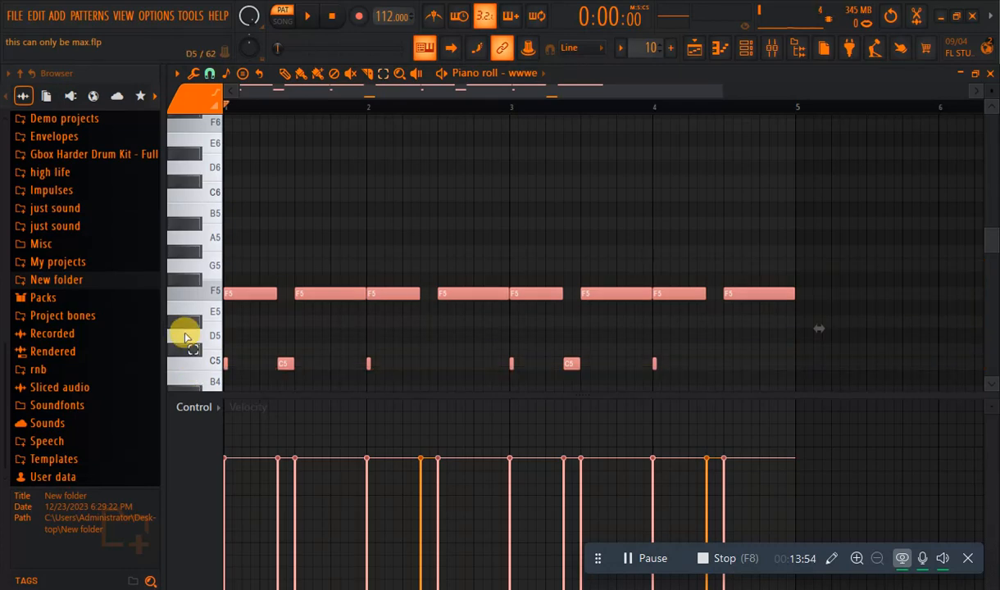
key("space")
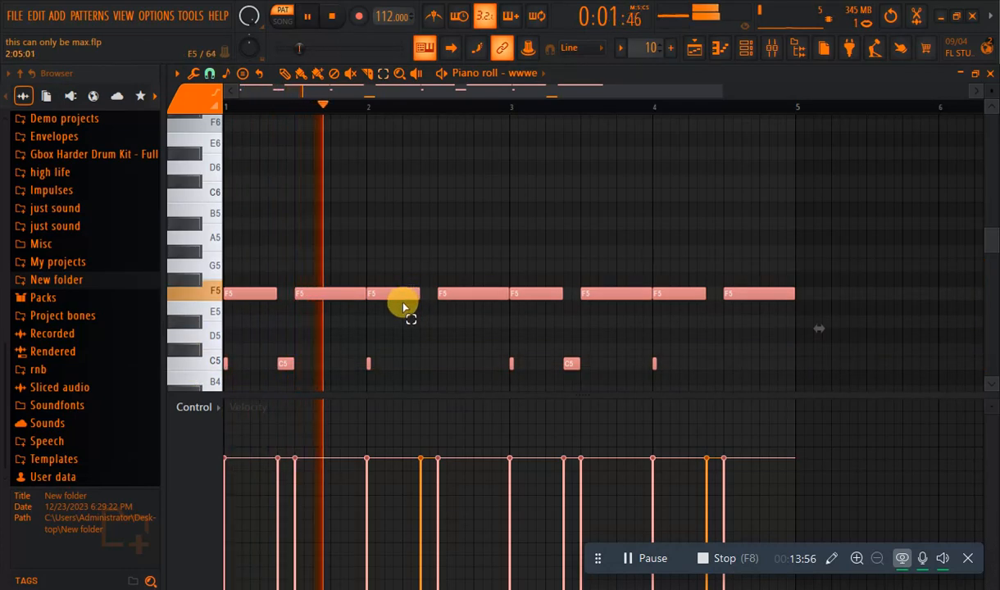
key("space")
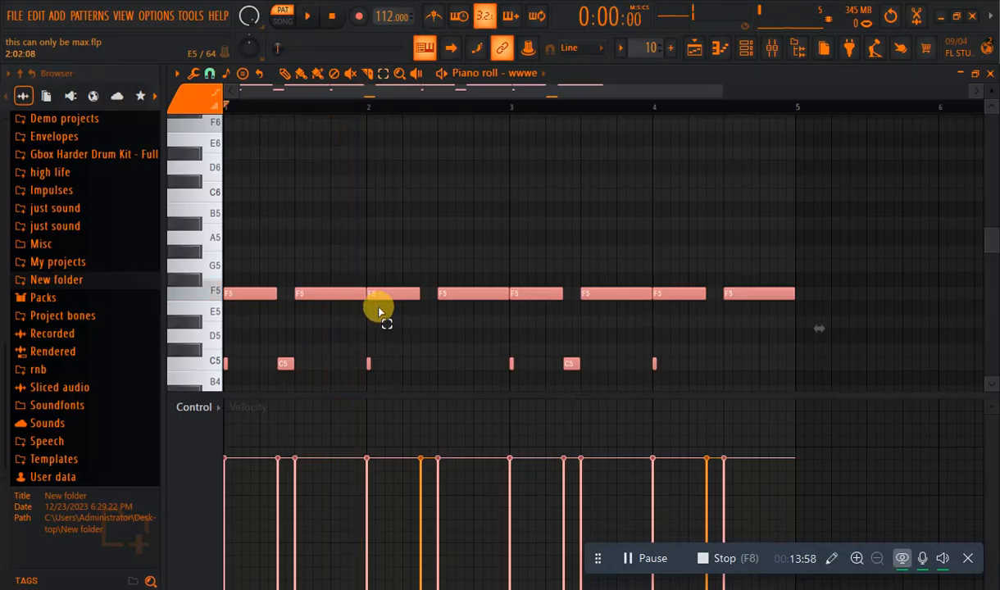
left_click(397, 264)
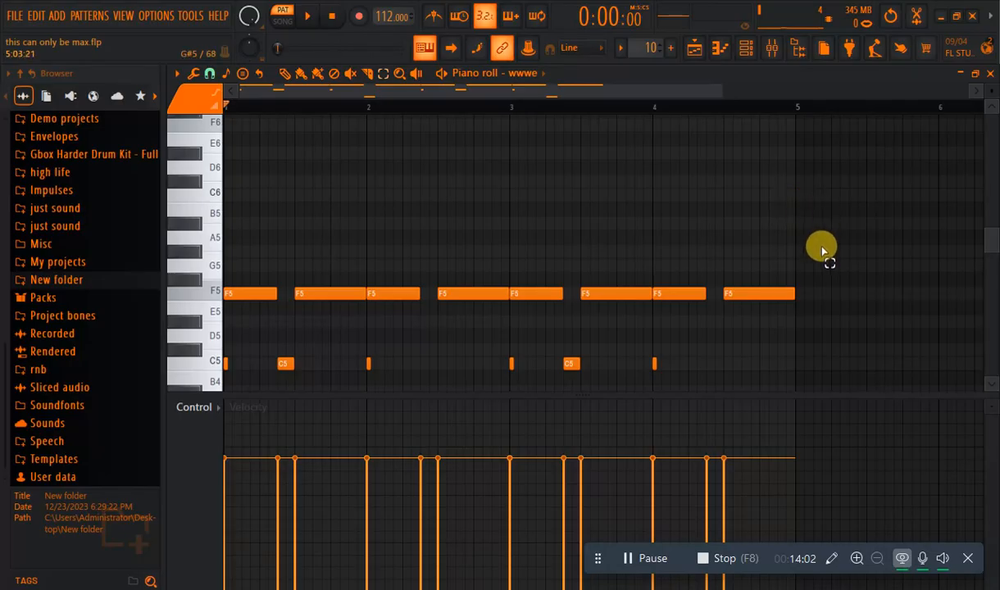
key("space")
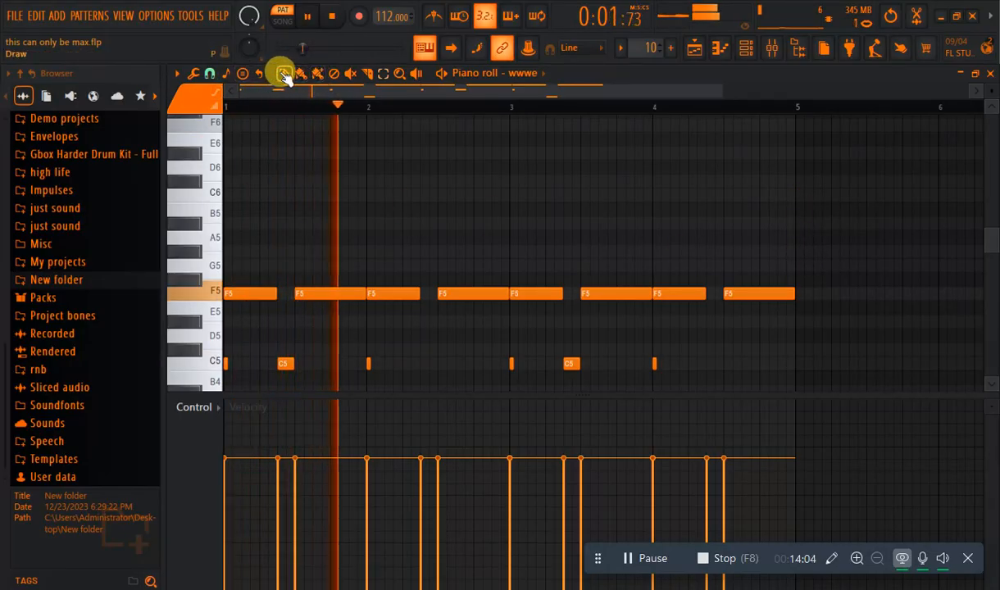
key("space")
Switch to Pattern 11 in the channel rack and play it briefly
left_click(746, 48)
left_click_drag(649, 48, 648, 42)
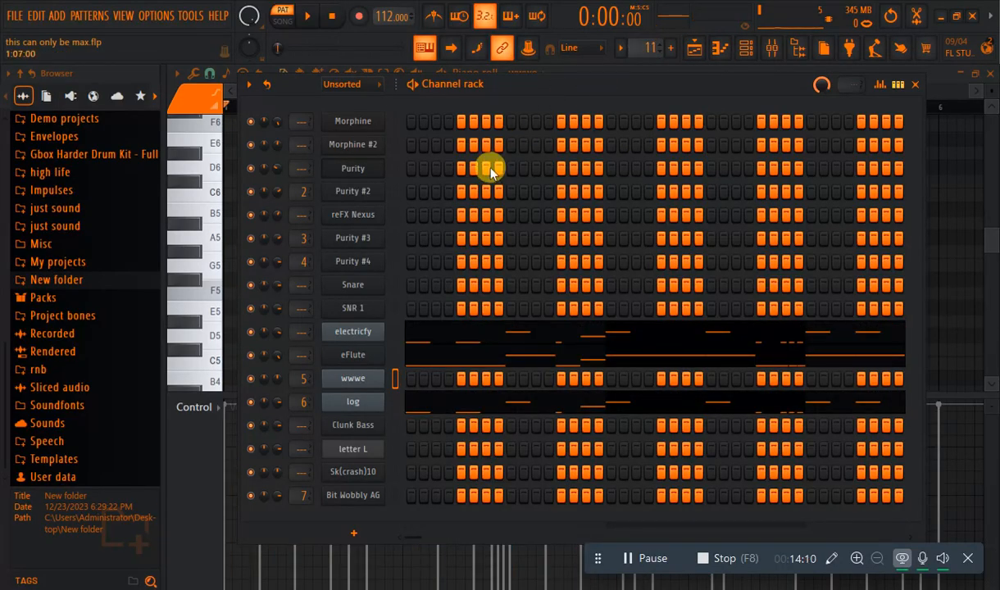
key("space")
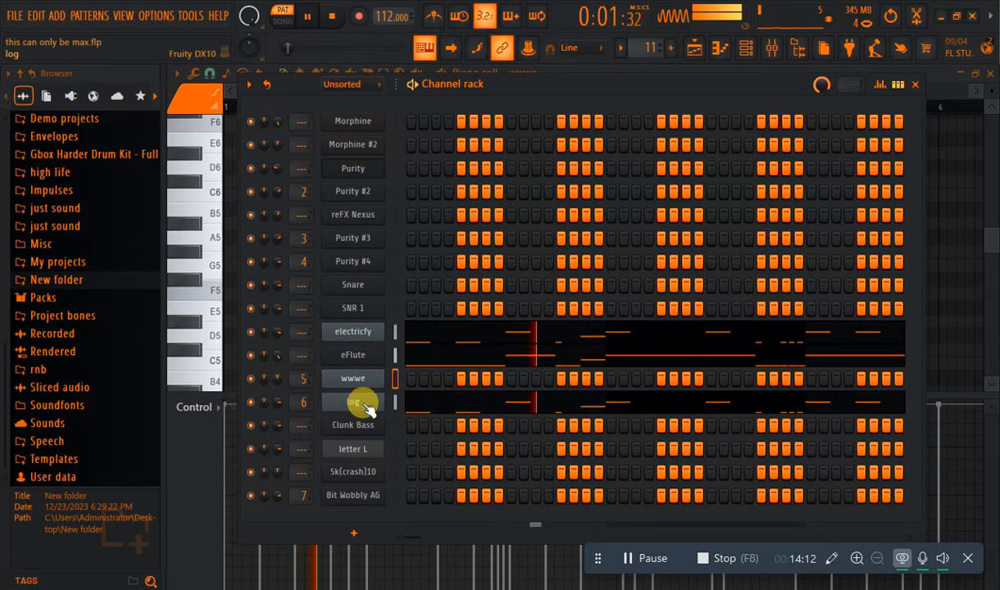
key("space")
Open the log channel's Pattern 11 notes and show the part's full length in the piano roll
left_click(459, 405)
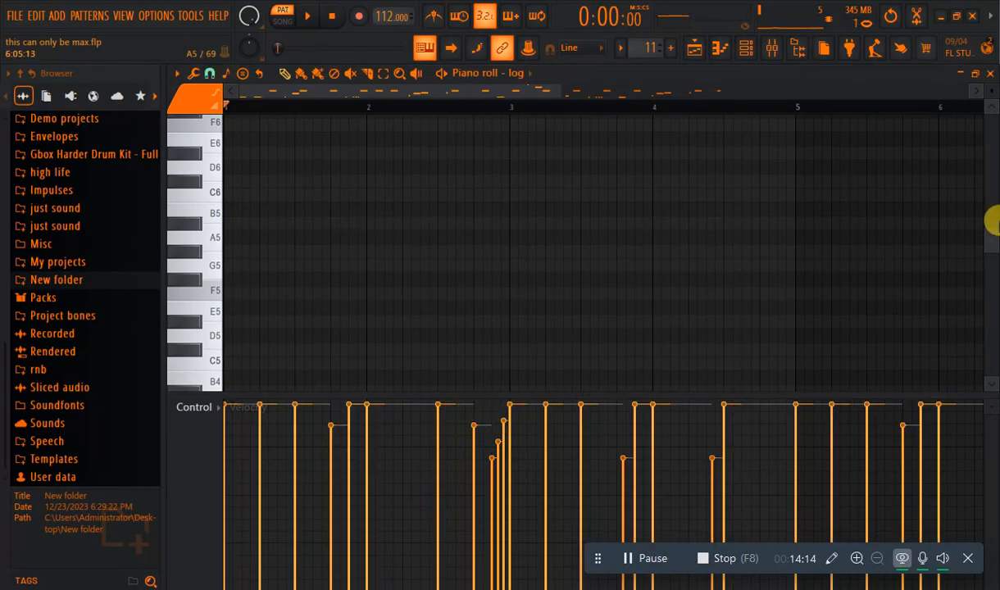
left_click_drag(991, 219, 991, 300)
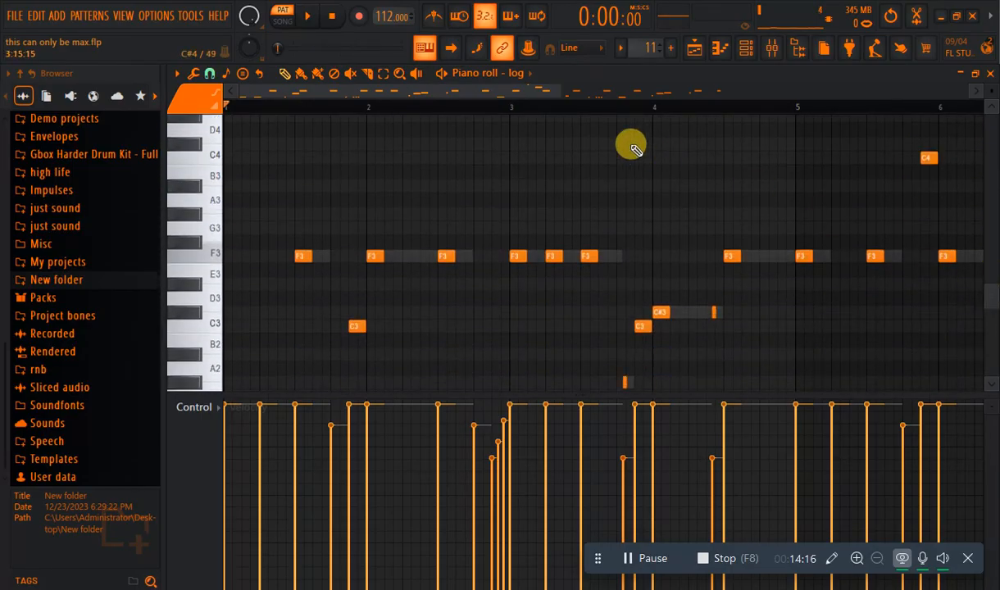
left_click_drag(560, 88, 940, 91)
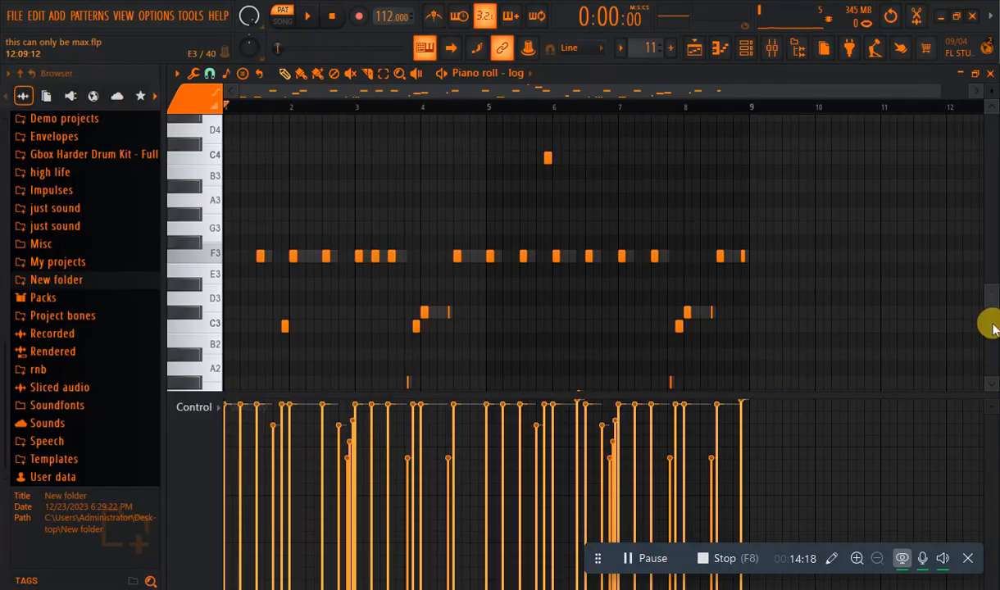
scroll(992, 324, "down", 3)
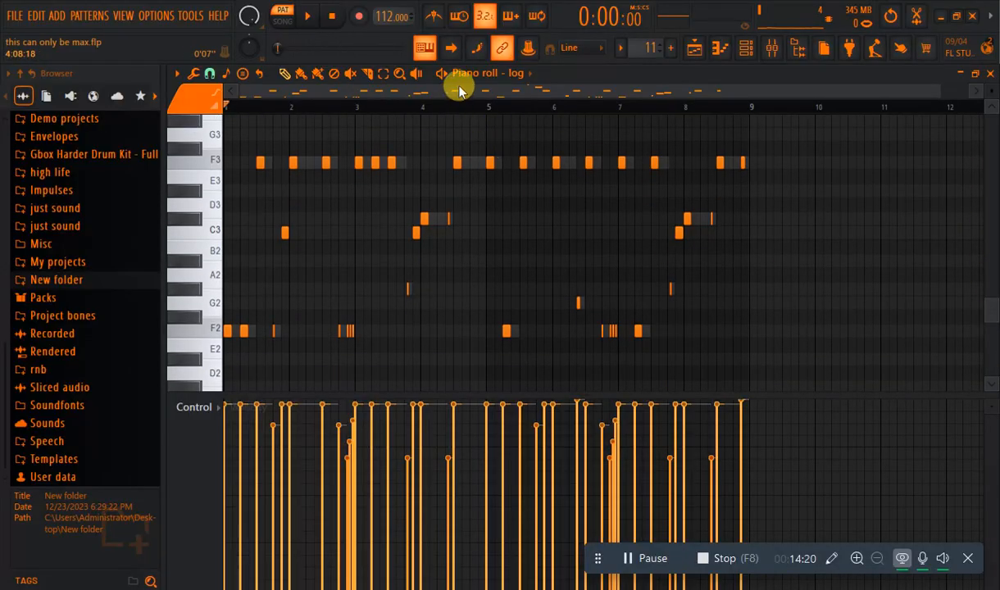
Select the log part's F3 notes, its F2 notes, and the notes between them in turn, and clear the selection
left_click(197, 168)
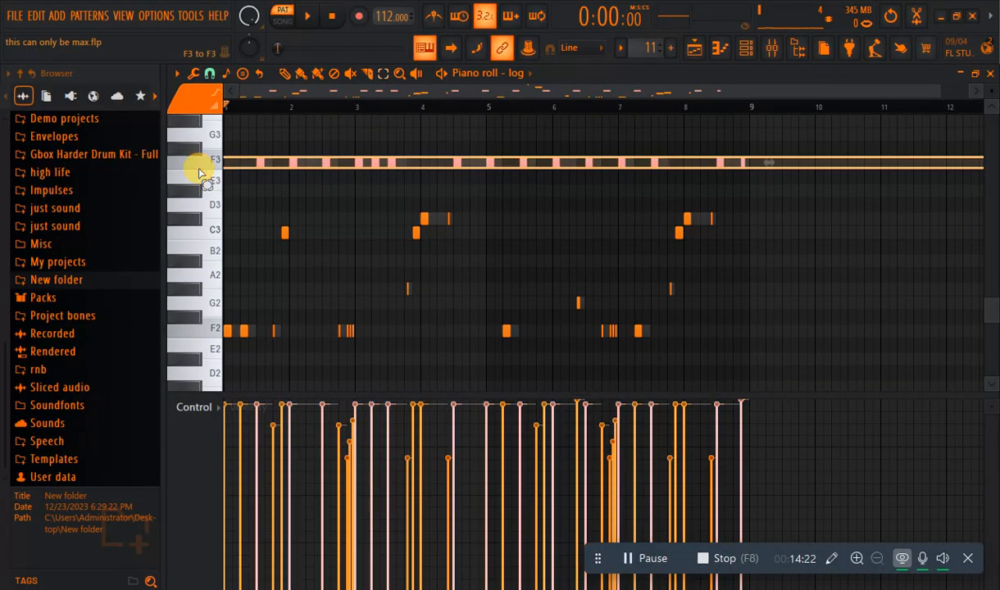
left_click(199, 328)
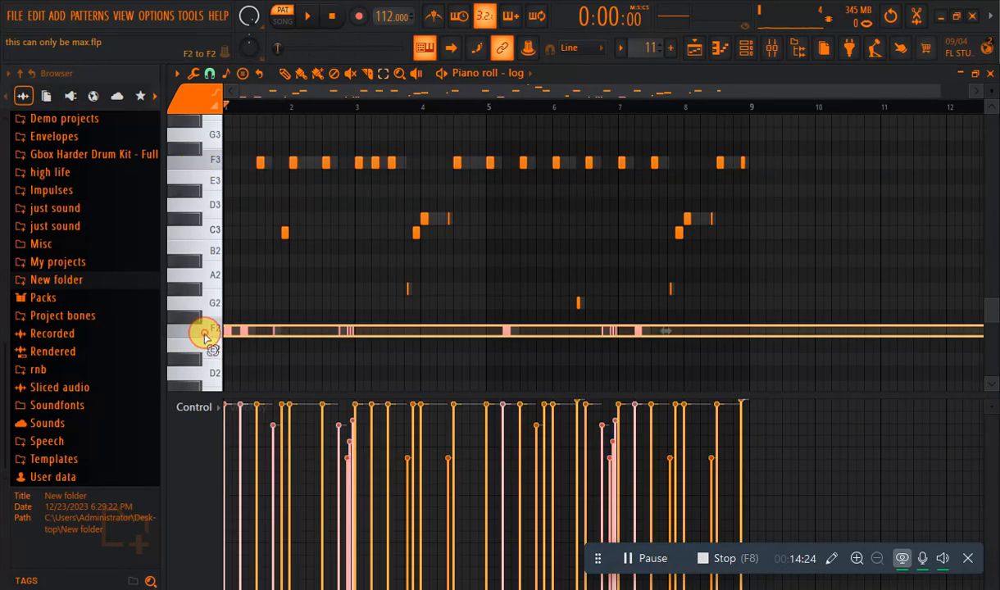
left_click_drag(230, 216, 223, 303)
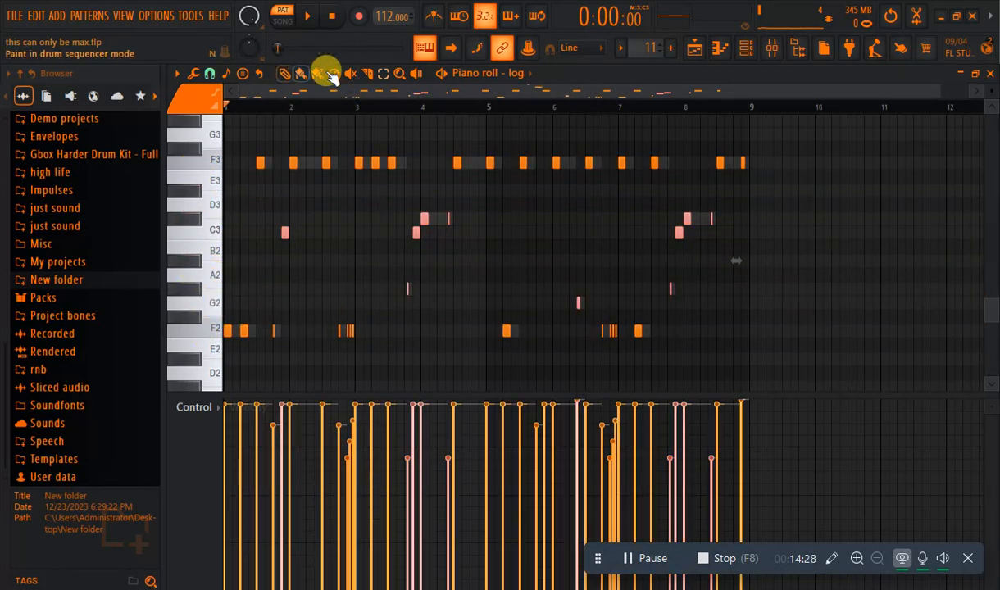
left_click(289, 248)
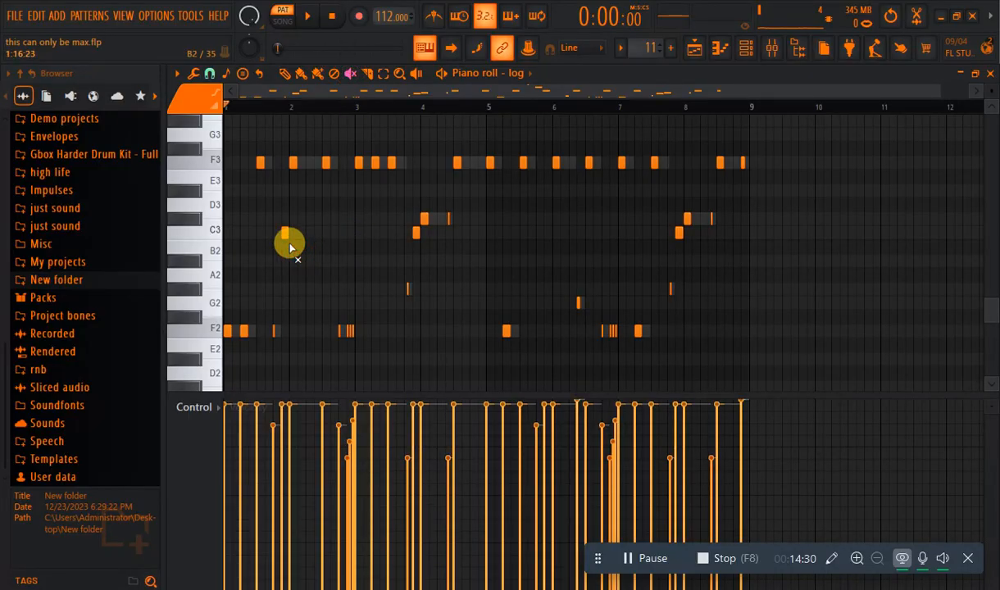
Play Pattern 11 from the start, and replay it from the middle of bar 5 while following the log notes
key("space")
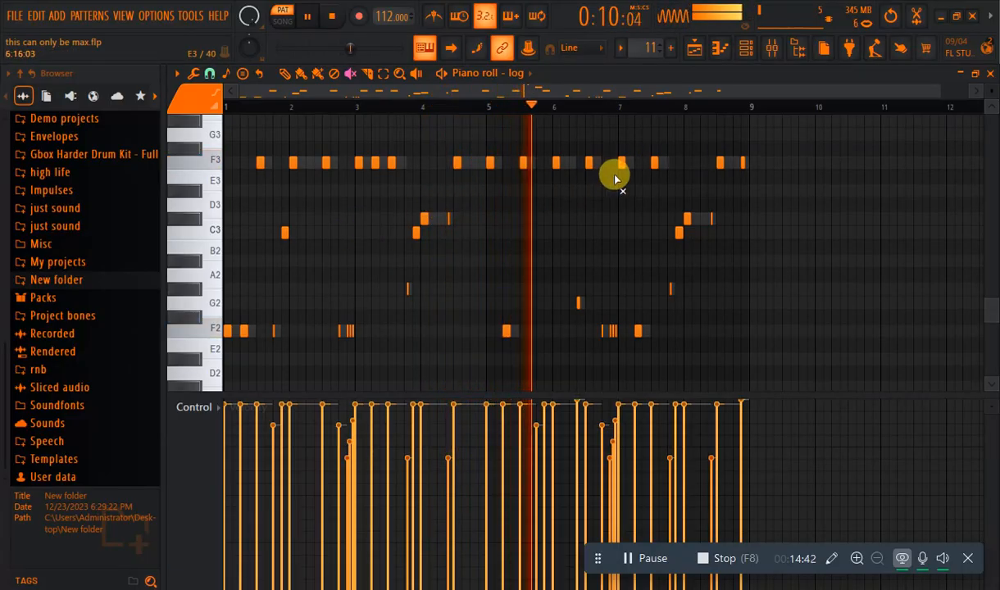
key("space")
scroll(992, 301, "up", 5)
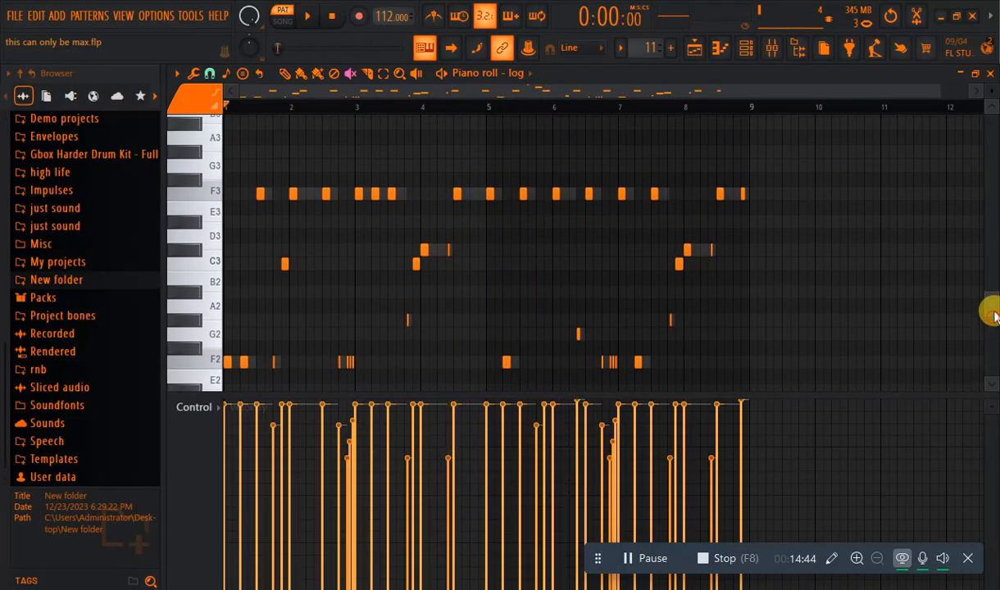
left_click(519, 108)
key("space")
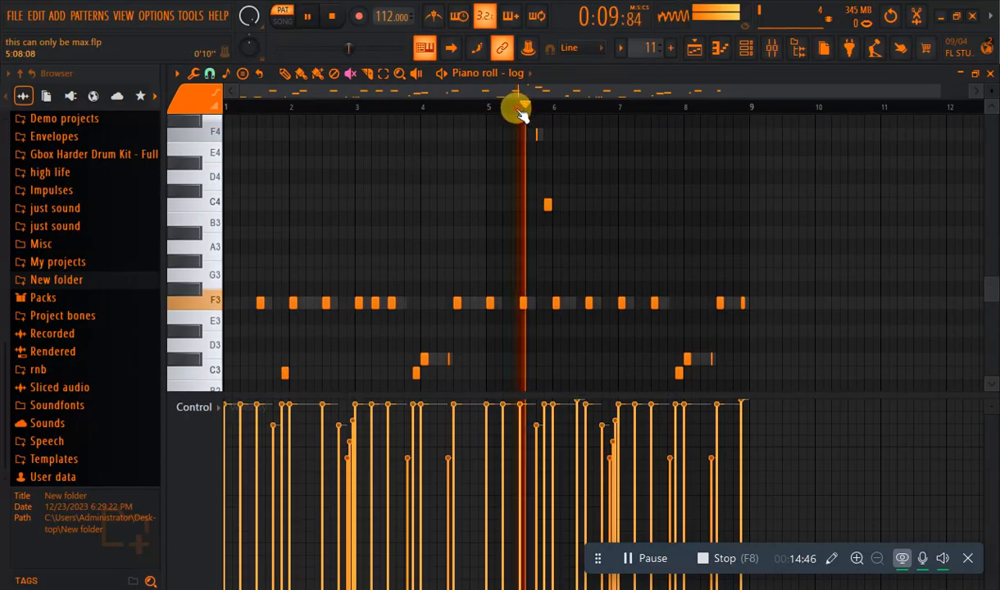
key("space")
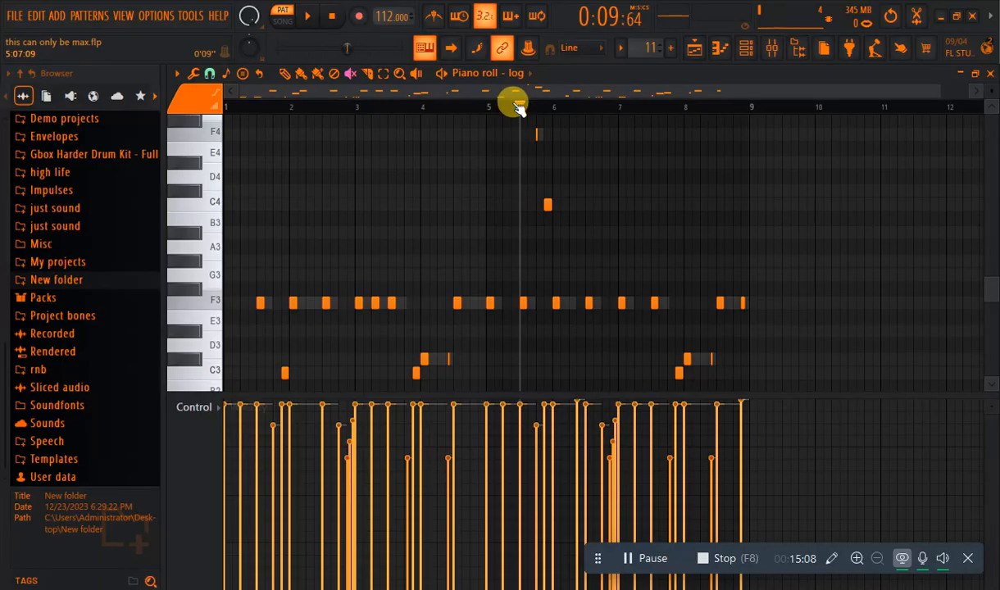
key("space")
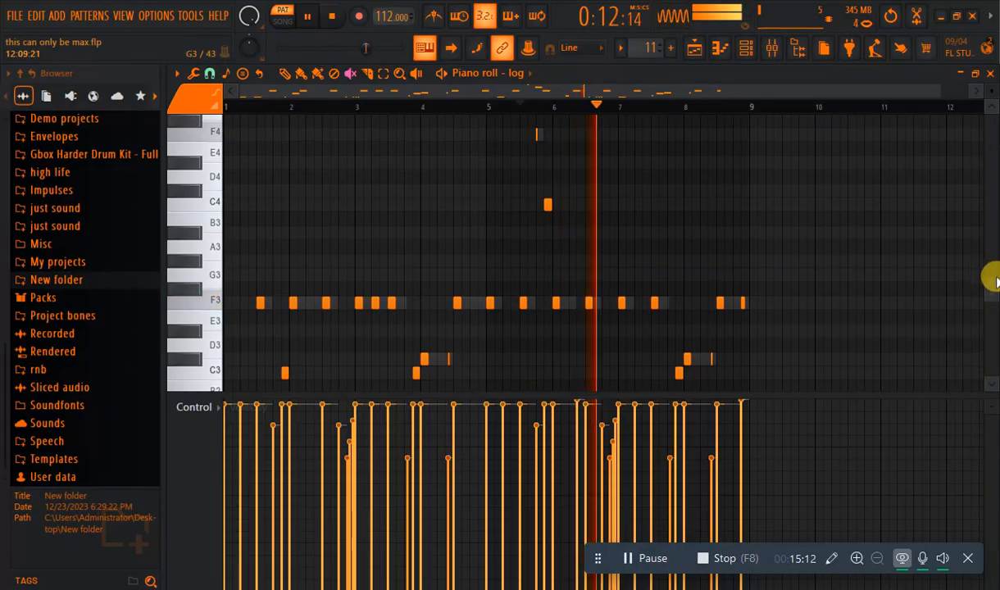
left_click_drag(991, 274, 988, 290)
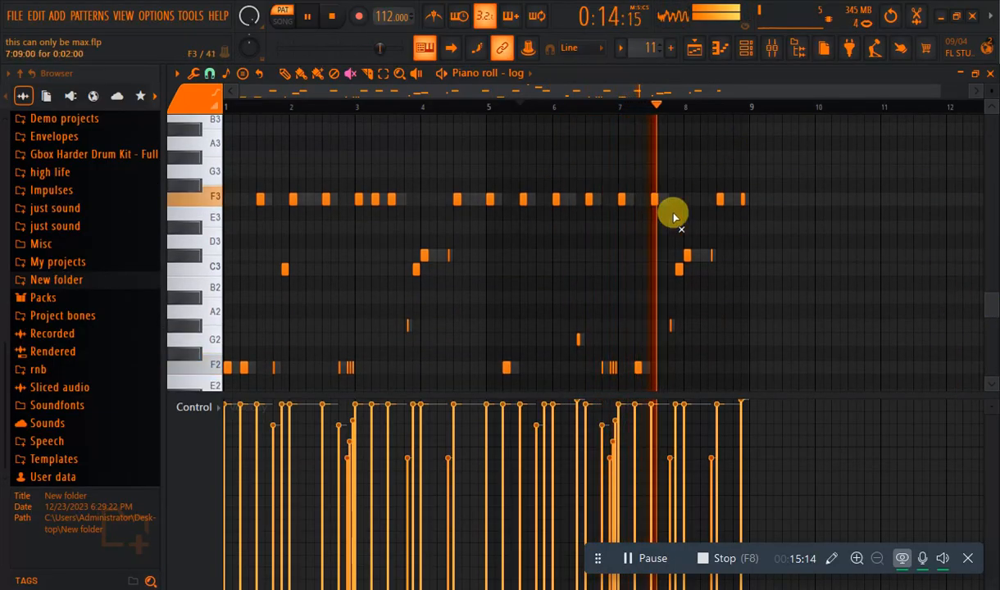
Select the log part's notes lying between the F2 and F3 rows, and play Pattern 11 briefly
key("space")
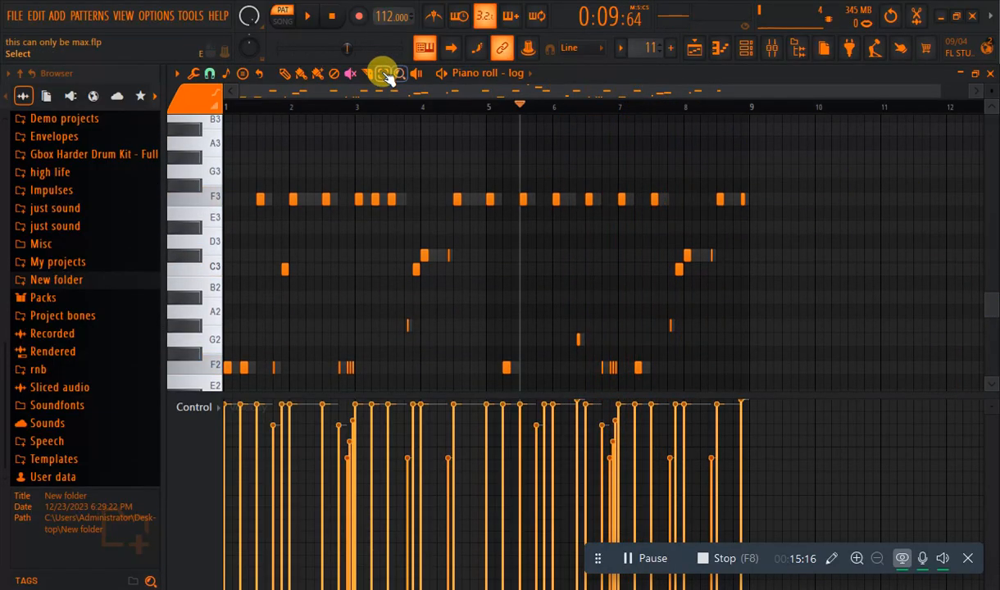
left_click_drag(727, 237, 365, 330)
key("space")
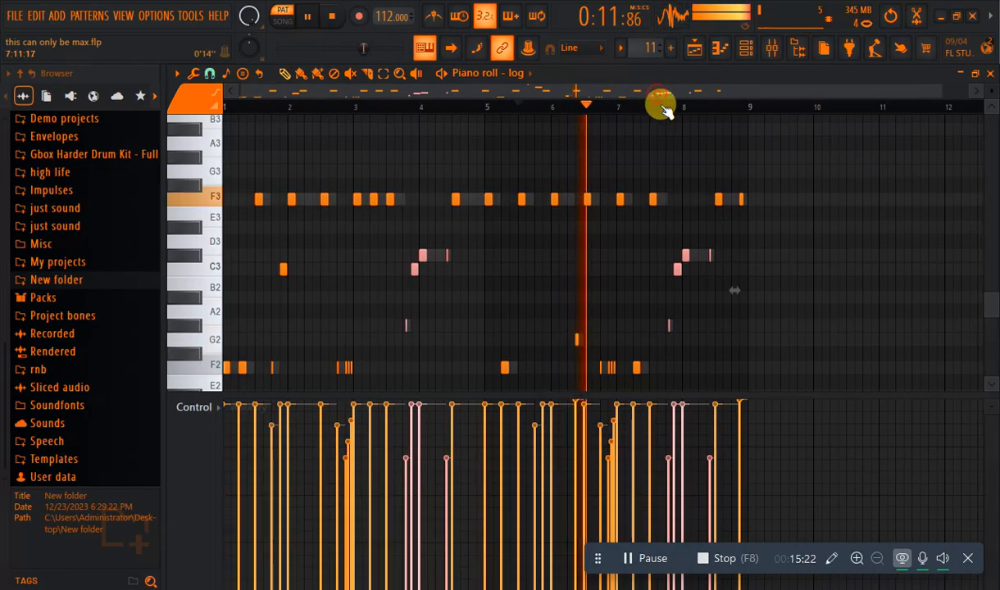
key("space")
Mute the log part's notes lying between the F2 and F3 rows along the whole pattern
left_click(355, 75)
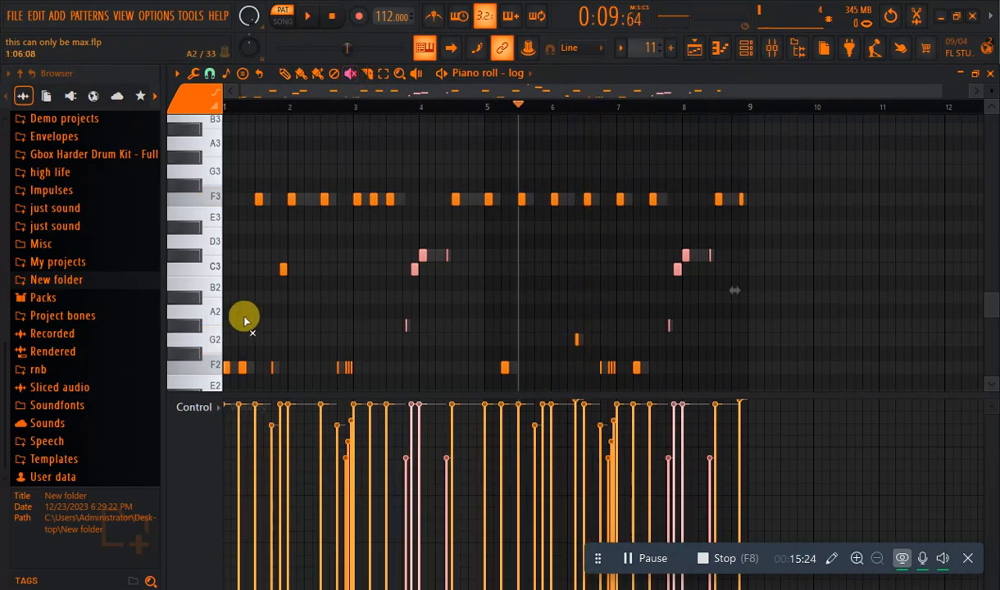
left_click_drag(257, 279, 463, 255)
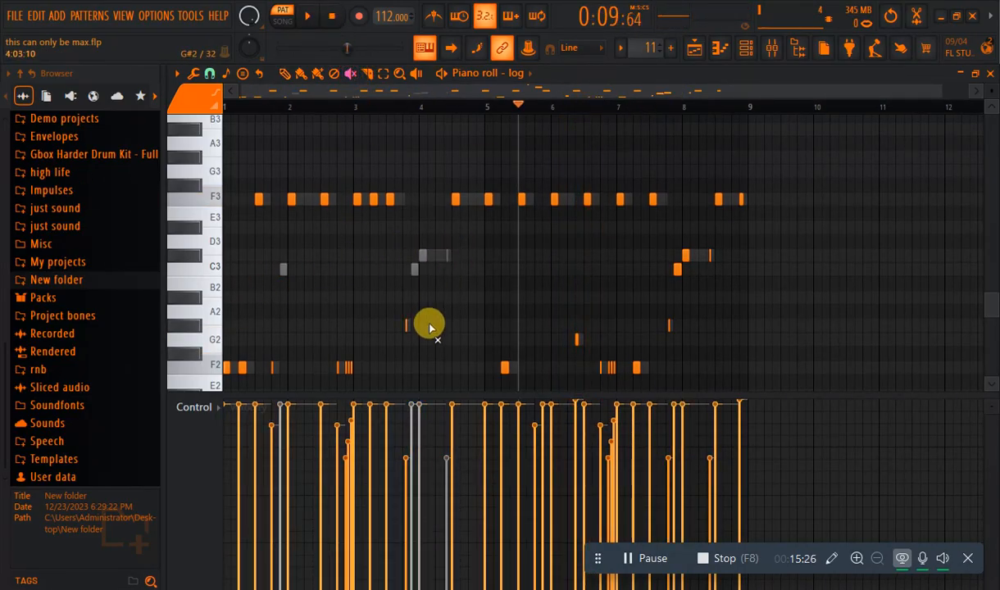
left_click_drag(572, 340, 592, 337)
left_click_drag(663, 324, 689, 325)
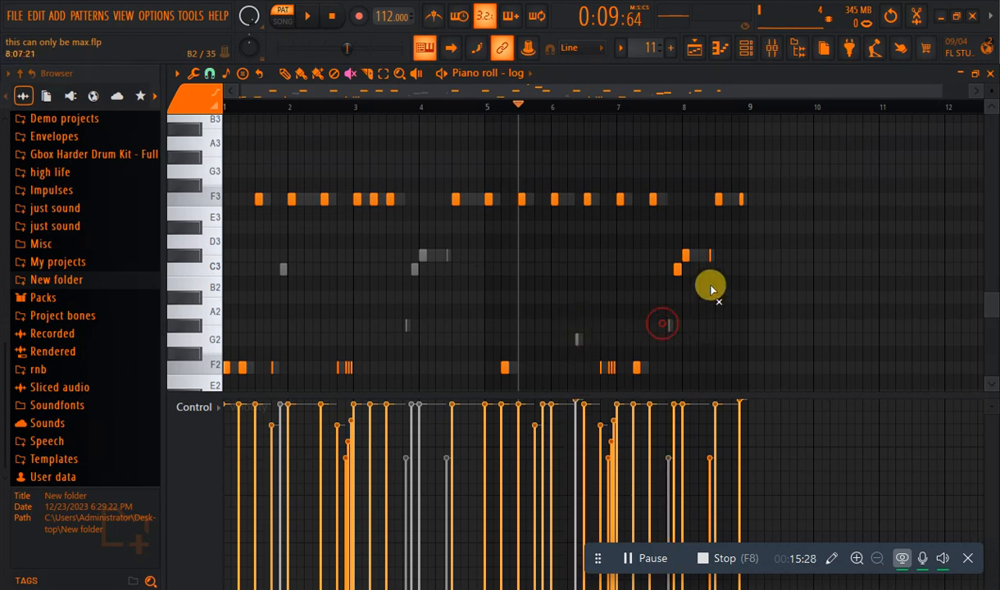
mouse_move(696, 268)
left_mouse_down()
mouse_move(673, 255)
mouse_move(719, 251)
left_mouse_up()
Play Pattern 11 from the start, and mute the log part's F4 and C4 notes near the end of bar 5
left_click_drag(262, 107, 7, 129)
key("space")
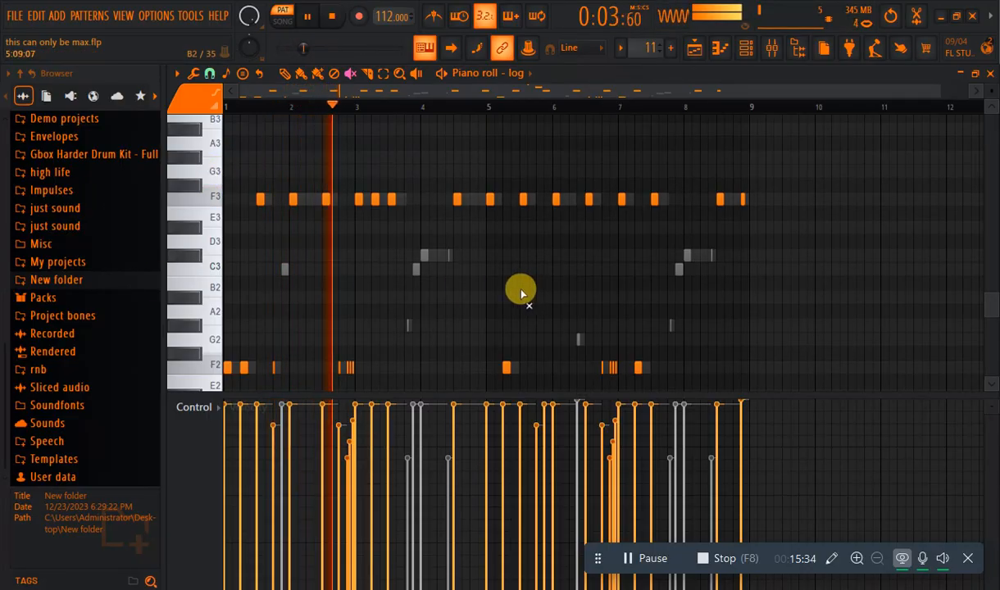
scroll(901, 301, "up", 4)
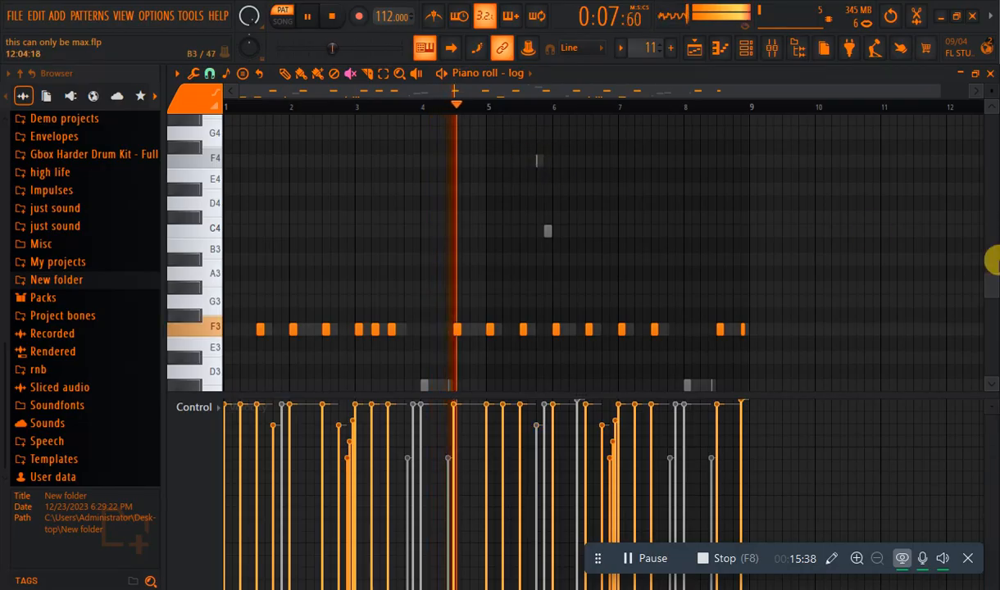
scroll(984, 283, "down", 3)
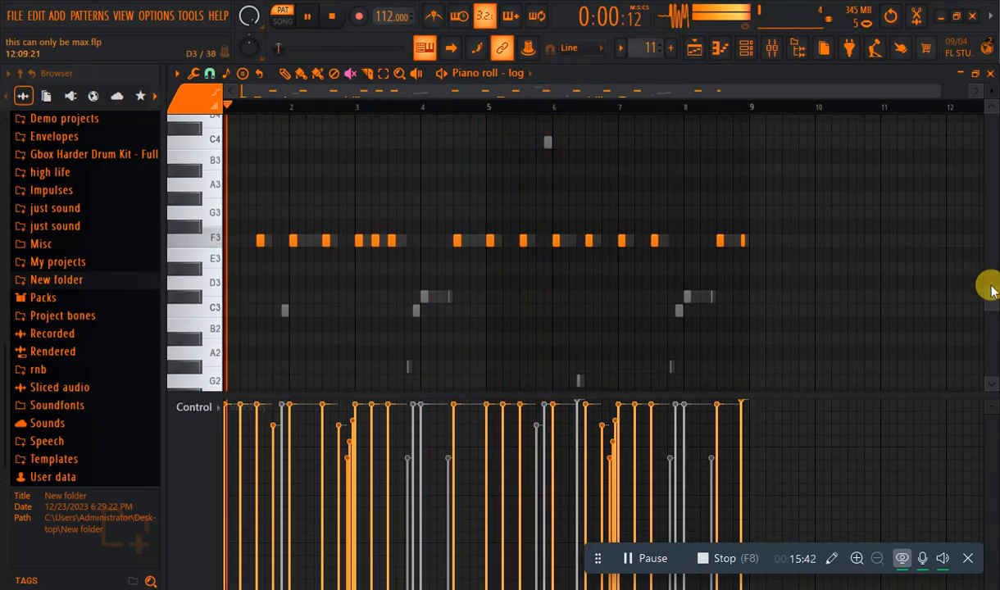
Mute the electricfy, eFlute and wwwe channels, and listen to Pattern 11 while following the remaining log notes
left_click(745, 49)
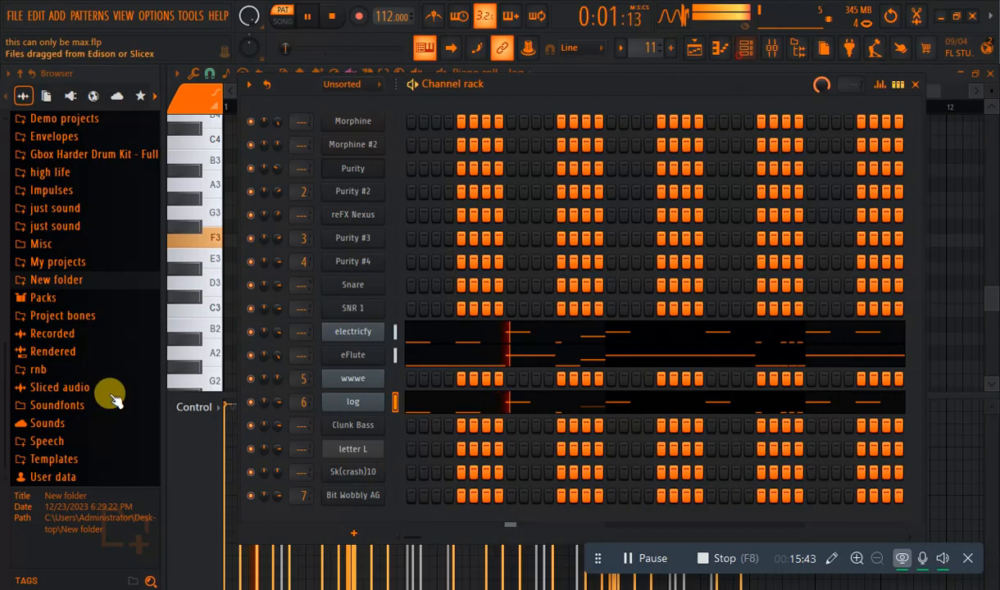
left_click(250, 331)
left_click(251, 355)
left_click(251, 378)
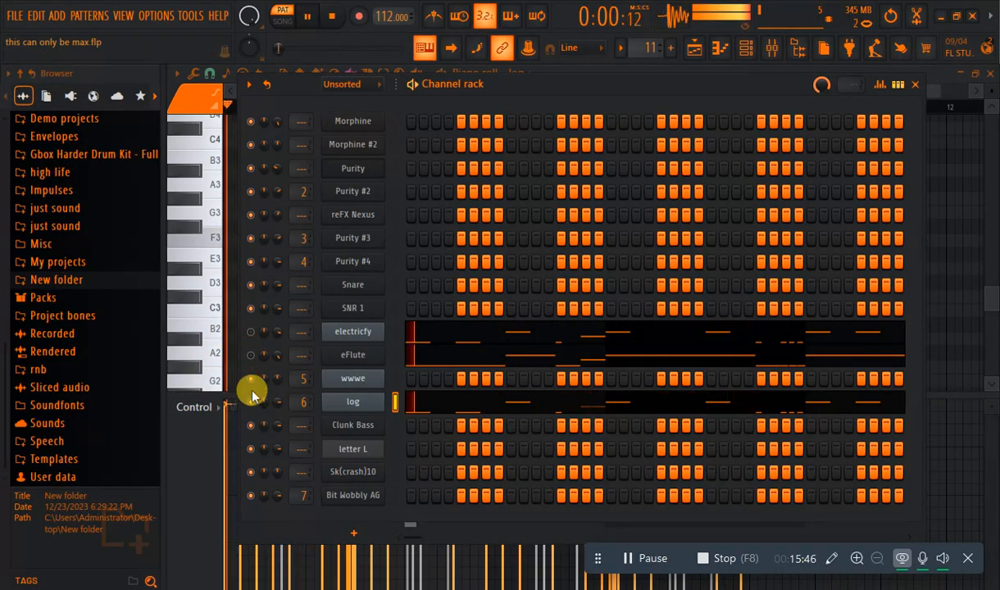
left_click(564, 401)
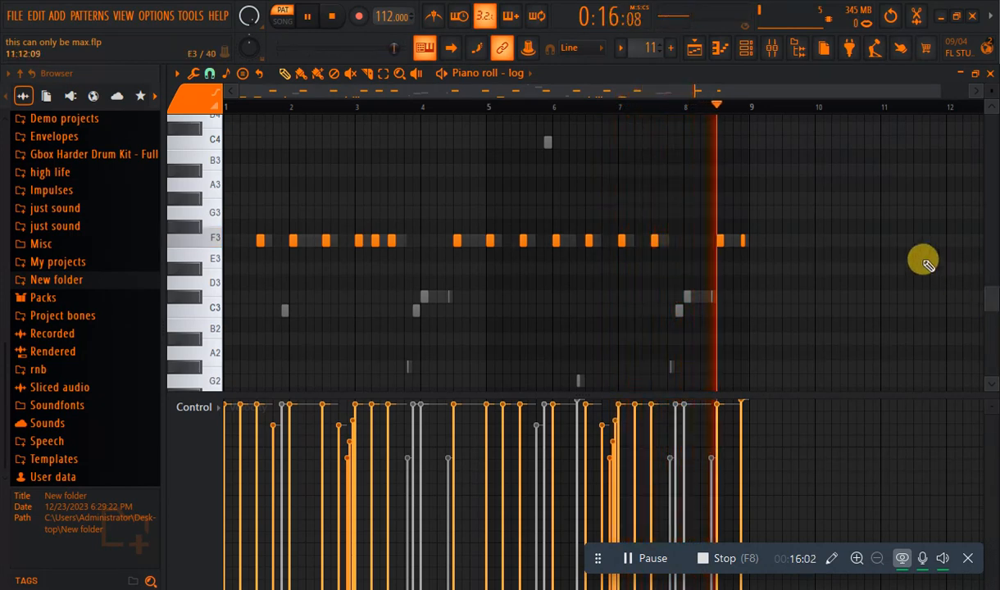
key("space")
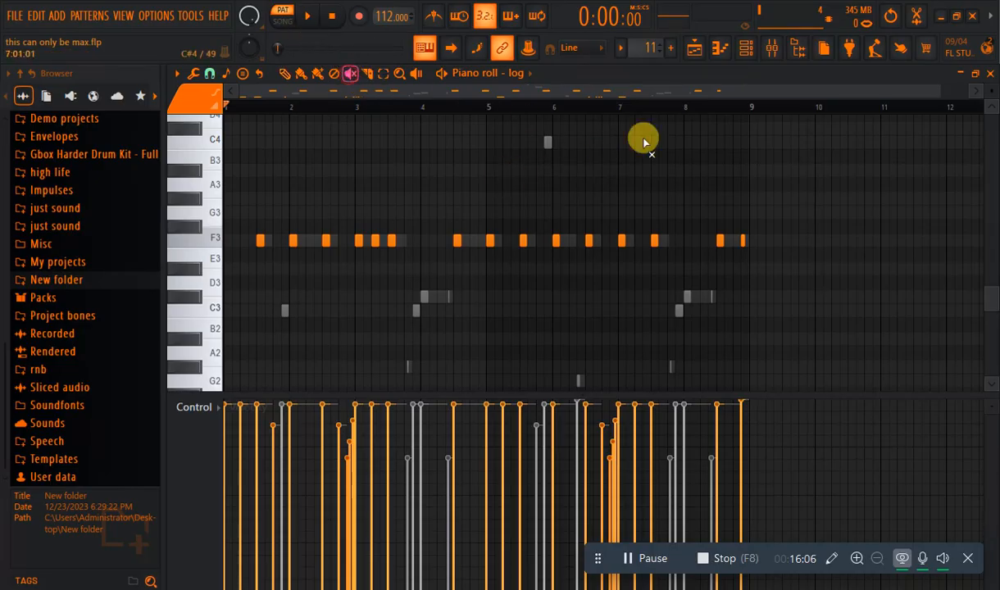
Unmute all of the log part's muted notes, and reactivate the electricfy, eFlute and wwwe channels
mouse_move(707, 147)
left_mouse_down()
mouse_move(516, 144)
mouse_move(505, 186)
left_mouse_up()
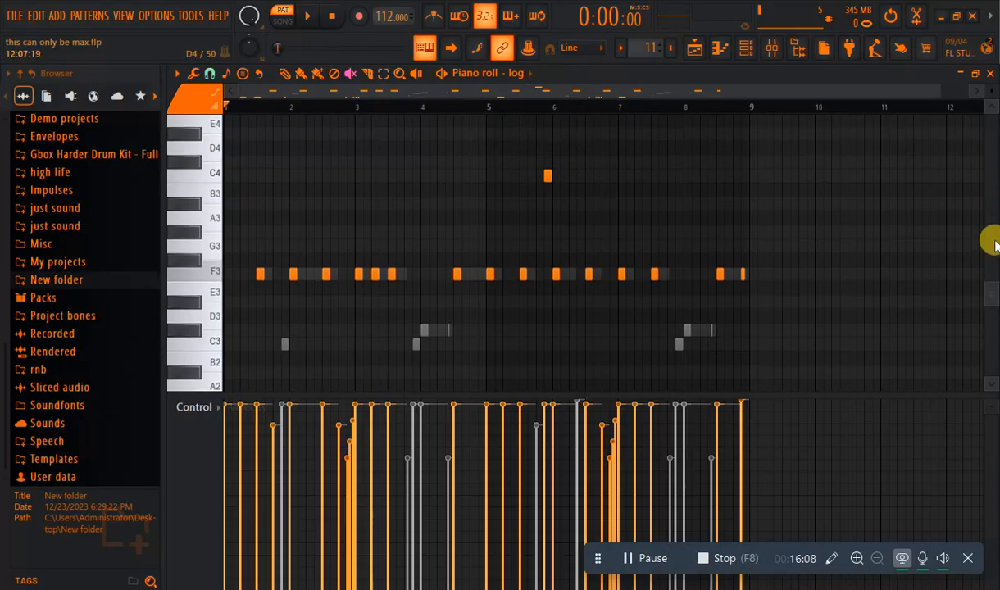
left_click_drag(993, 301, 988, 282)
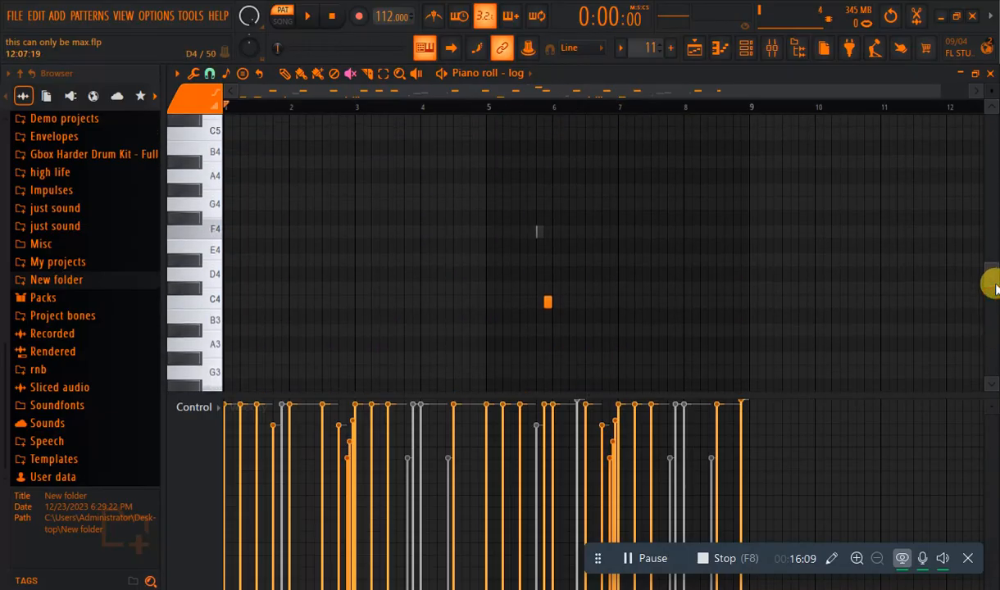
double_click(541, 233)
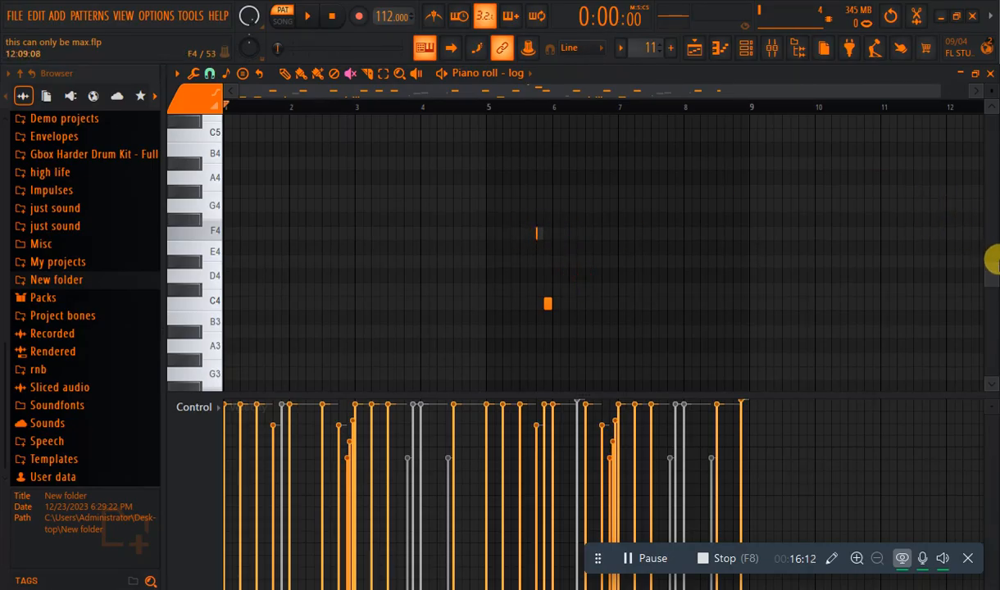
left_click_drag(992, 259, 992, 303)
mouse_move(310, 259)
left_mouse_down()
mouse_move(283, 229)
mouse_move(415, 219)
left_mouse_up()
mouse_move(410, 281)
left_mouse_down()
mouse_move(587, 284)
mouse_move(565, 306)
mouse_move(681, 286)
mouse_move(667, 224)
mouse_move(711, 220)
left_mouse_up()
left_click(759, 48)
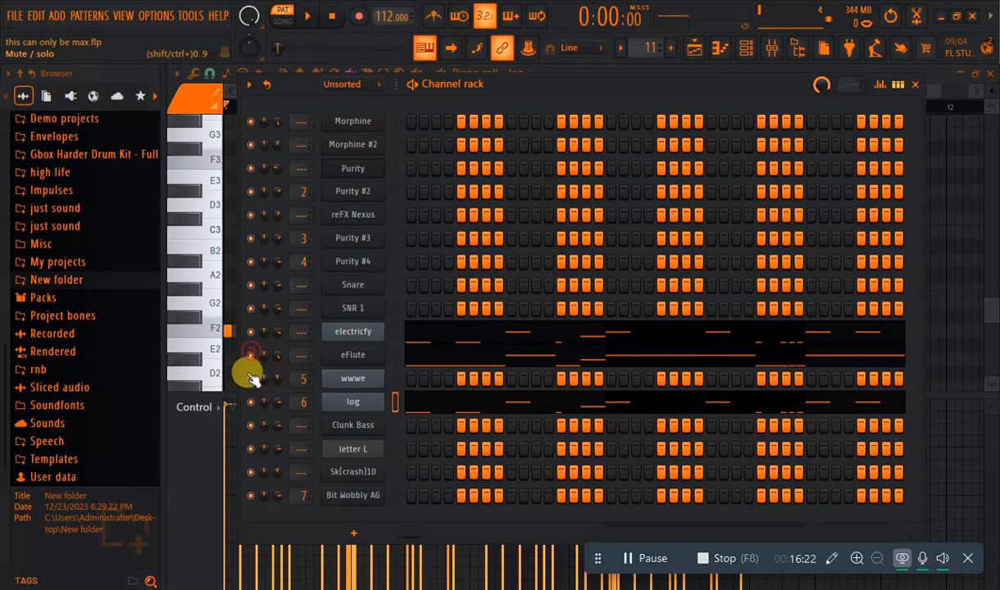
Play Pattern 12 with the Morphine channel soloed, and open the Morphine notes in the piano roll
left_click_drag(649, 48, 648, 41)
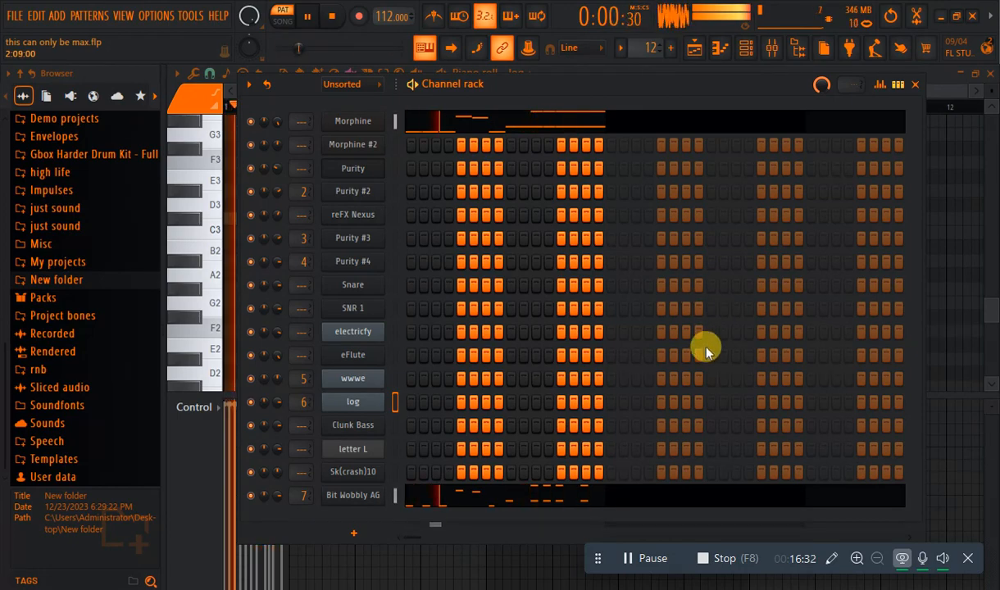
right_click(250, 120)
left_click(533, 130)
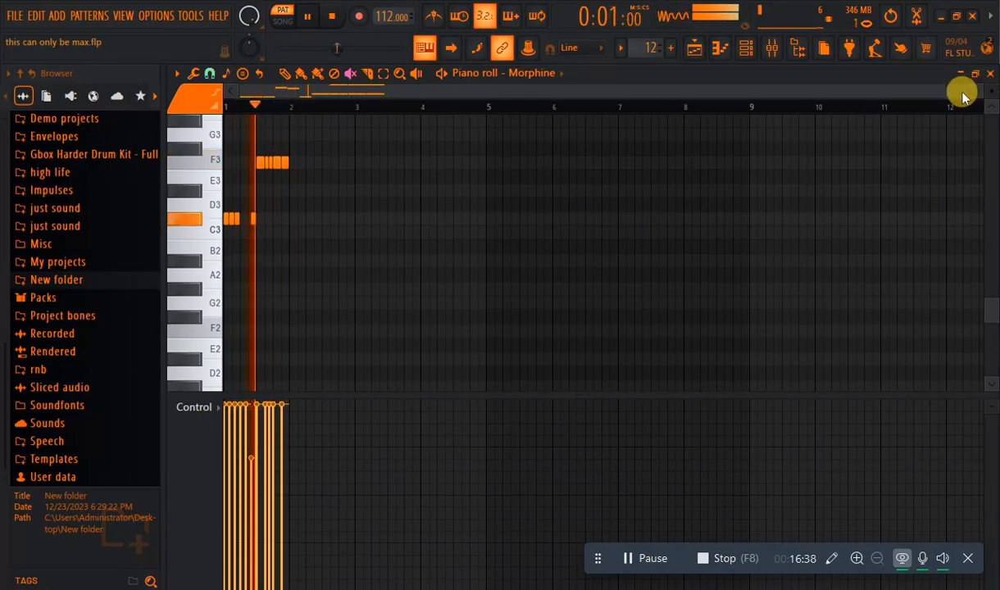
left_click_drag(959, 89, 705, 151)
key("space")
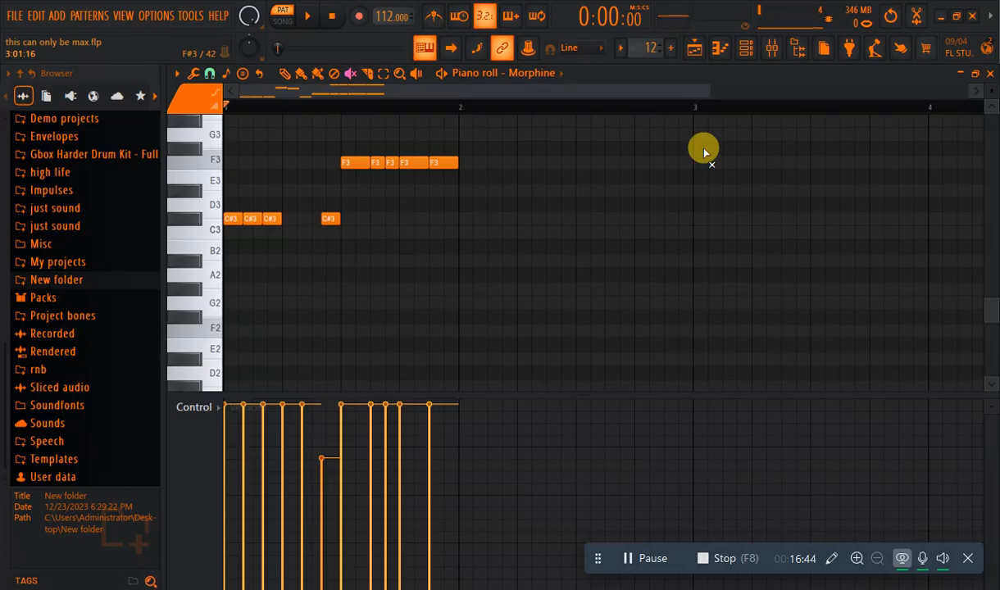
Select the Morphine part's C#3 notes and its F3 notes in turn, ending with the C#3 notes selected
left_click(383, 74)
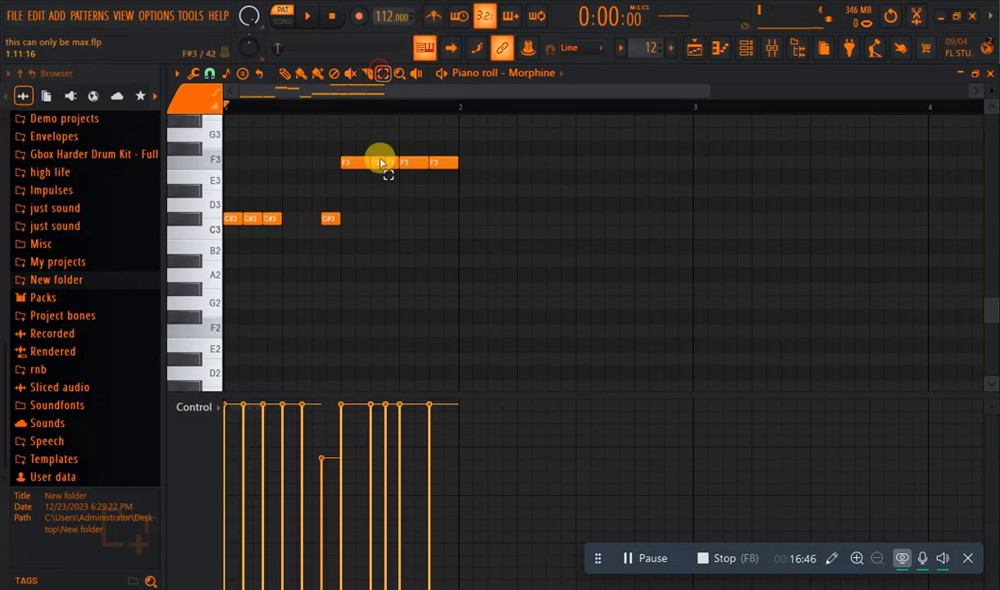
left_click_drag(379, 179, 4, 286)
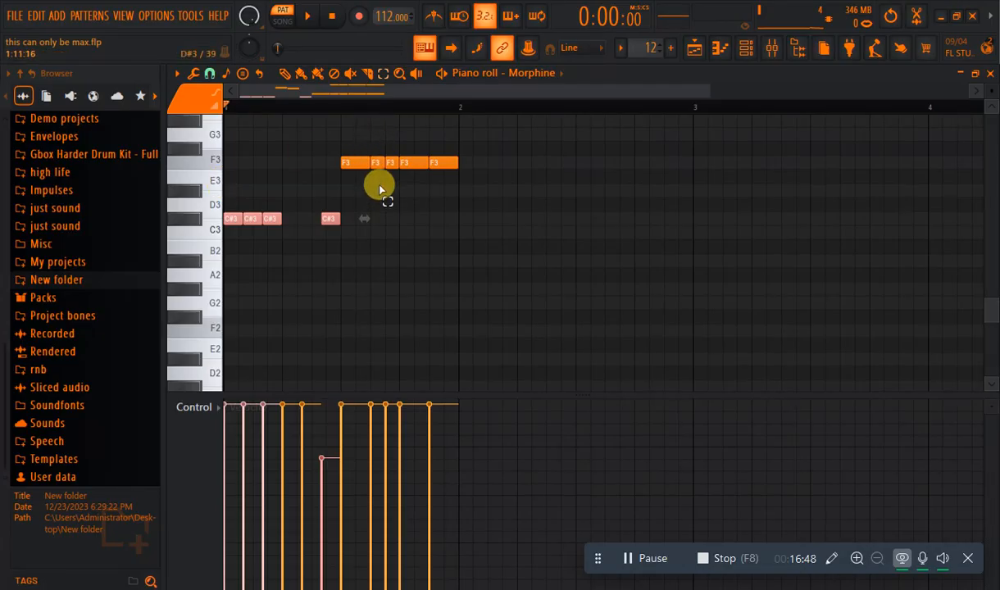
left_click_drag(343, 162, 508, 118)
left_click_drag(373, 196, 43, 261)
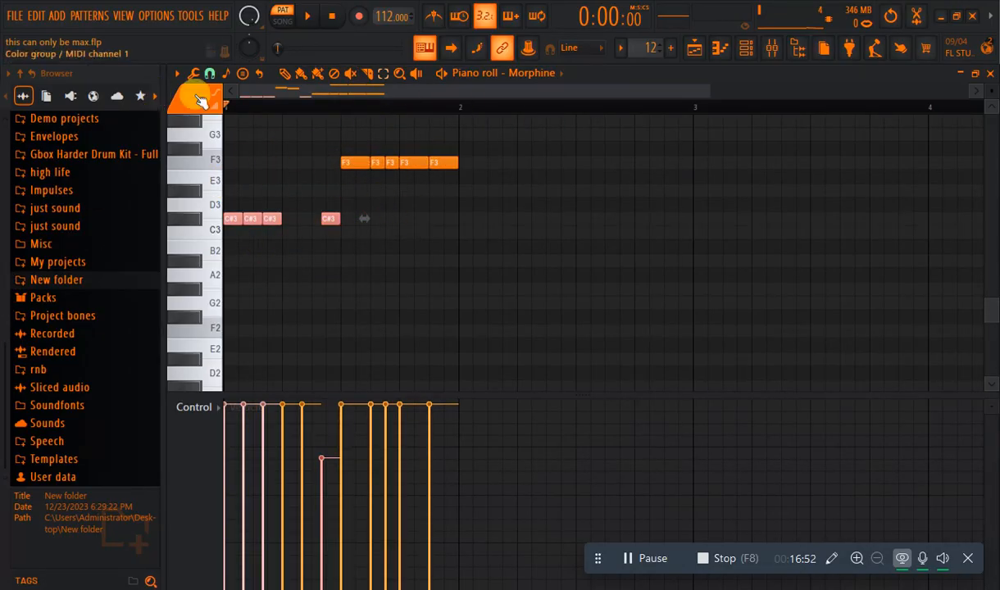
Move the Morphine part's C#3 notes down to C3, and return them to C#3
left_click(285, 73)
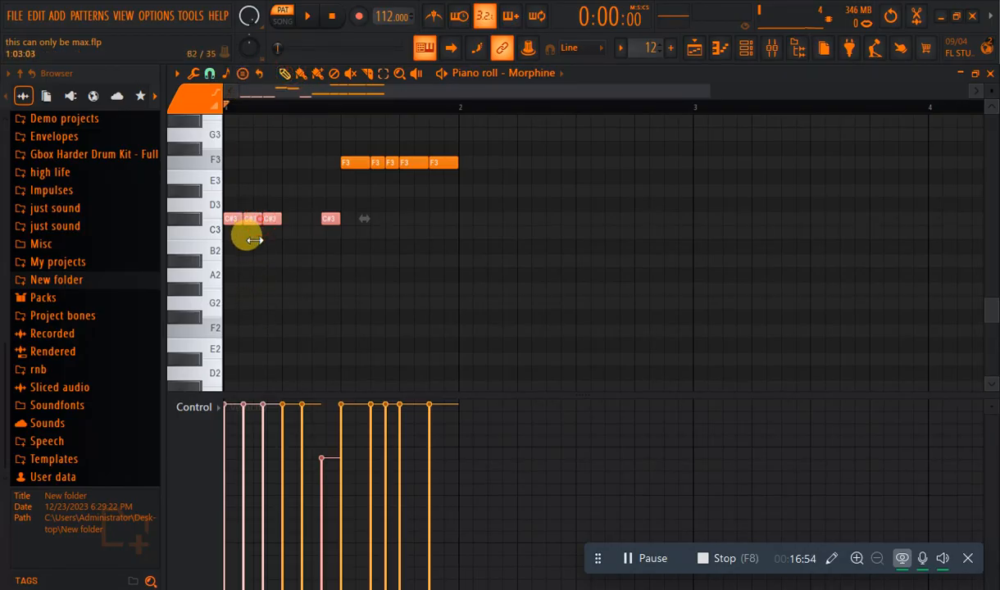
left_click_drag(254, 240, 238, 231)
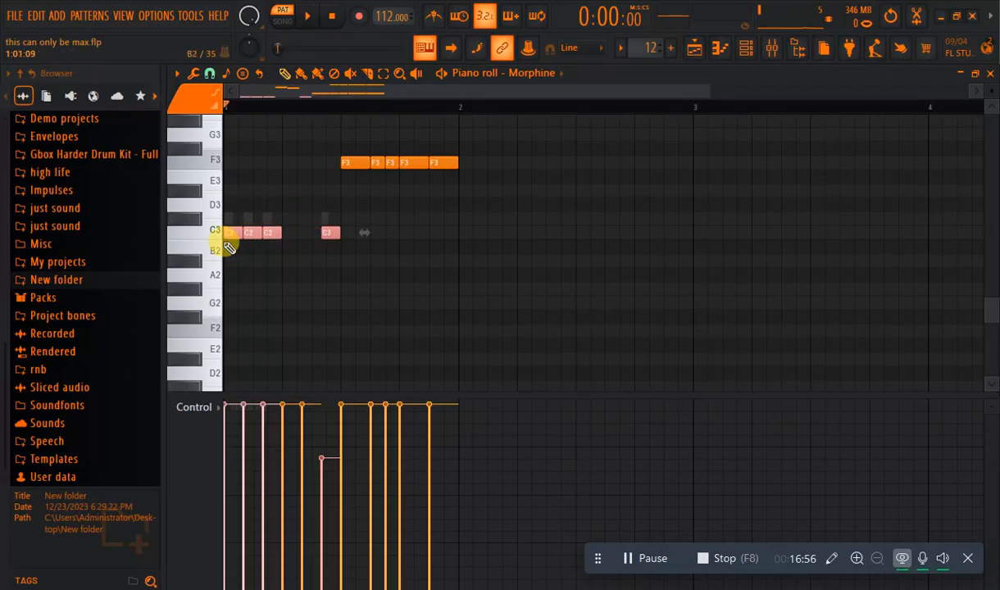
left_click(720, 47)
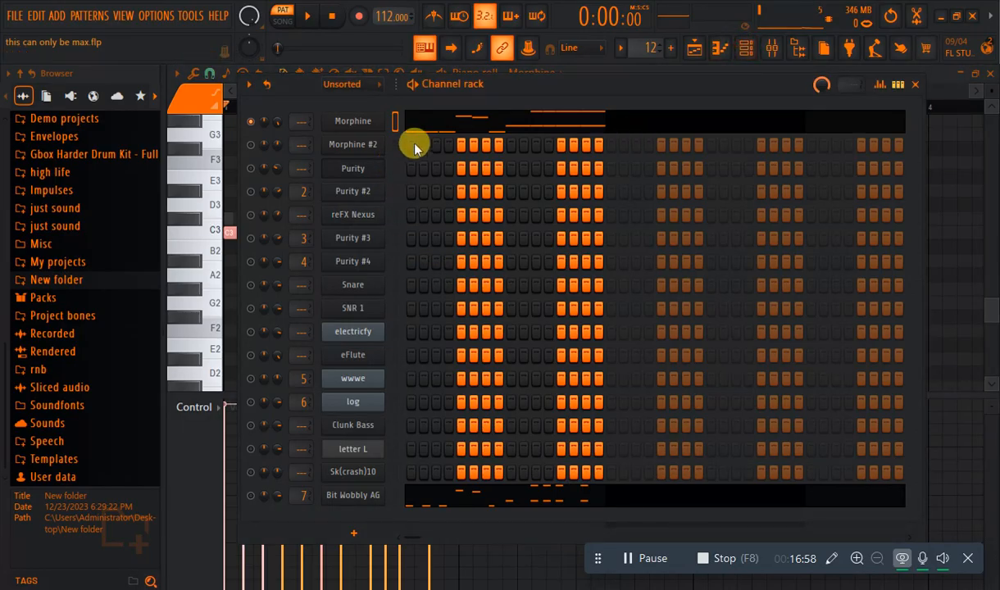
left_click(457, 126)
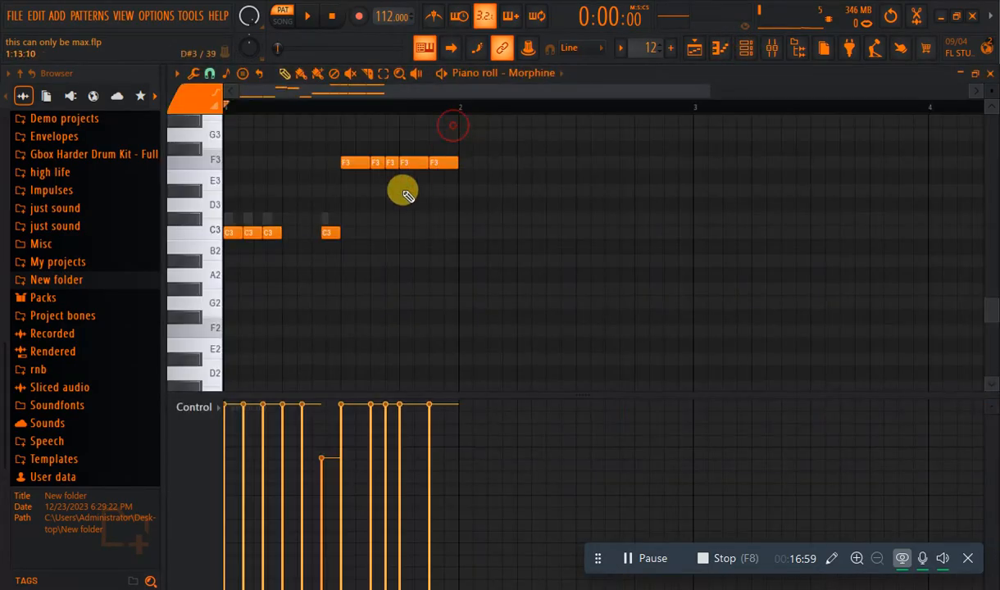
left_click(379, 74)
left_click_drag(394, 208, 90, 269)
key("shift+Up")
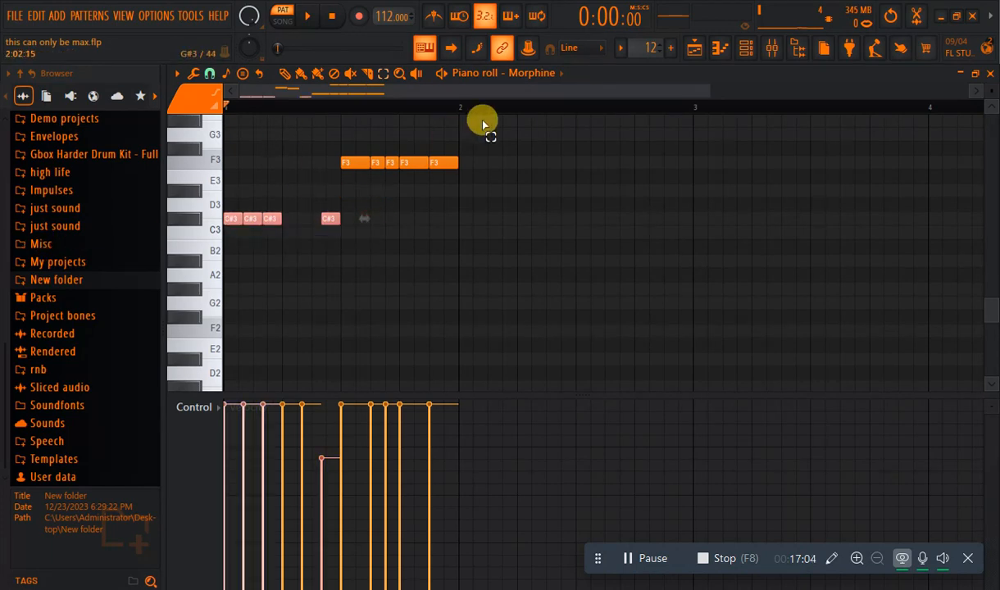
Select all of the Morphine part's notes, and view the piano roll's snap options
left_click_drag(459, 114, 6, 306)
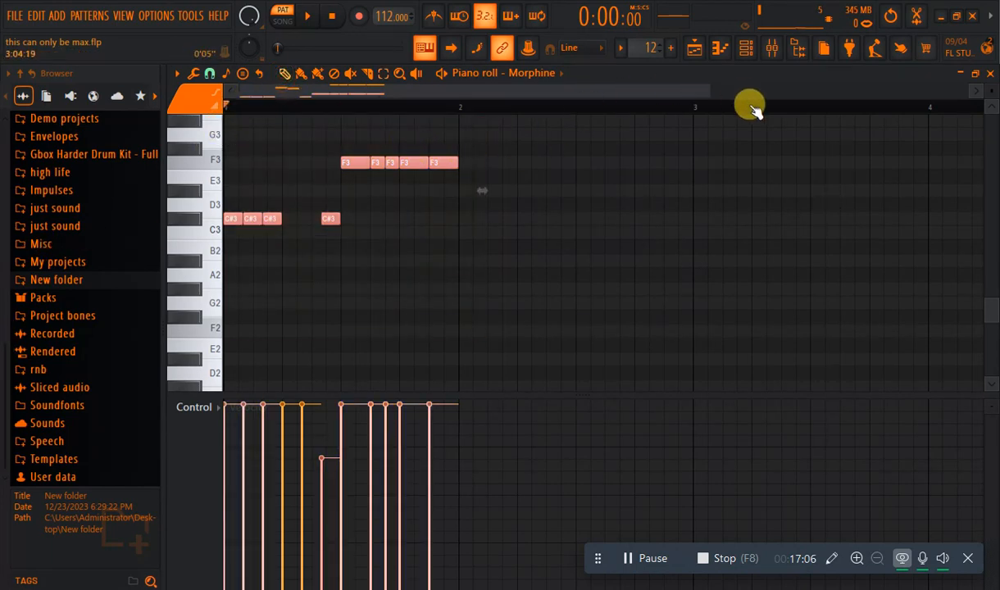
left_click_drag(706, 89, 474, 119)
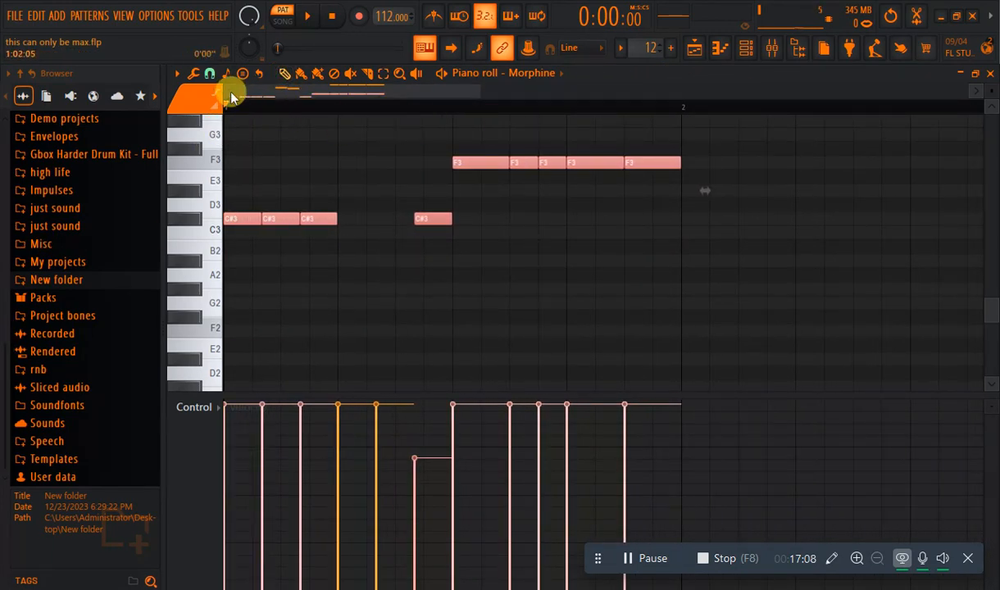
left_click(215, 75)
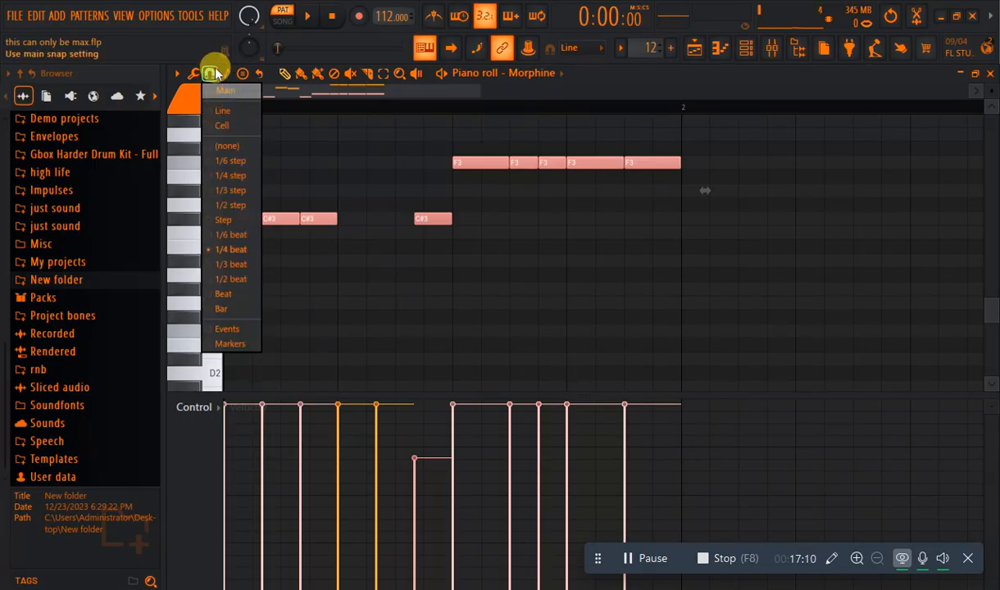
left_click(215, 74)
Try the 1/3 beat grid snap in the piano roll, and set the snap back to 1/4 beat
left_click(211, 75)
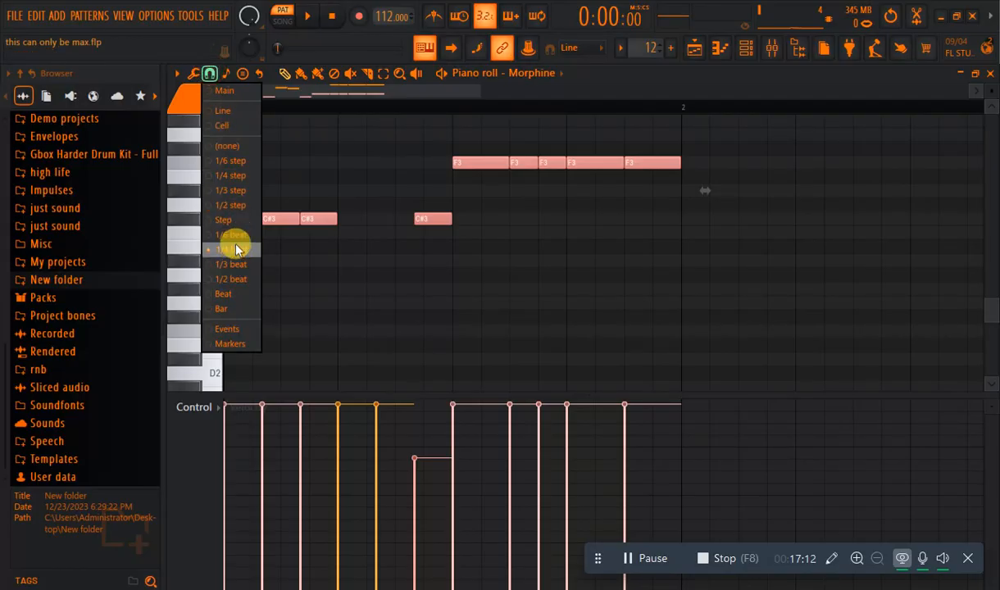
left_click(236, 264)
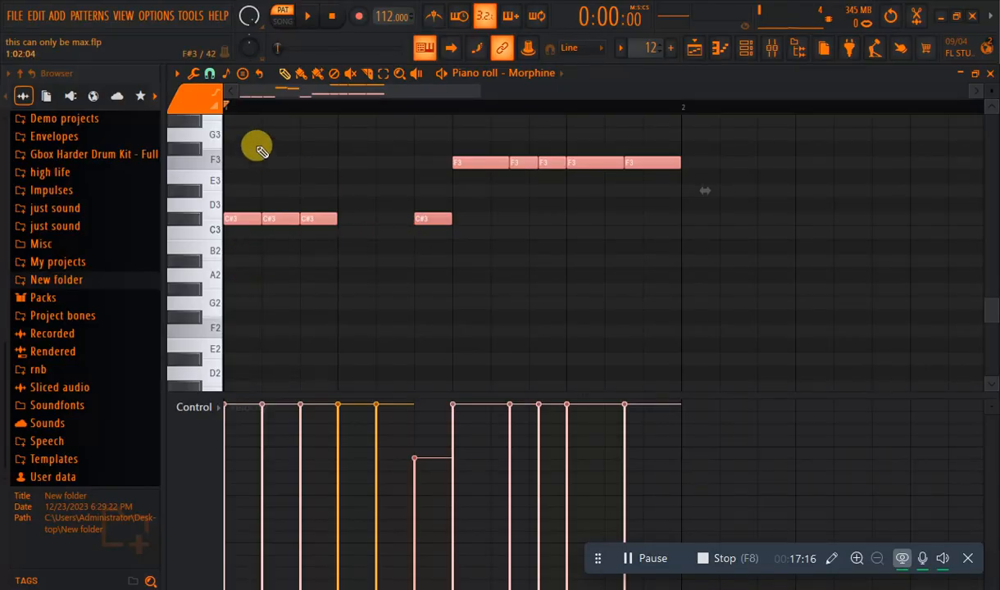
left_click(210, 73)
left_click(239, 251)
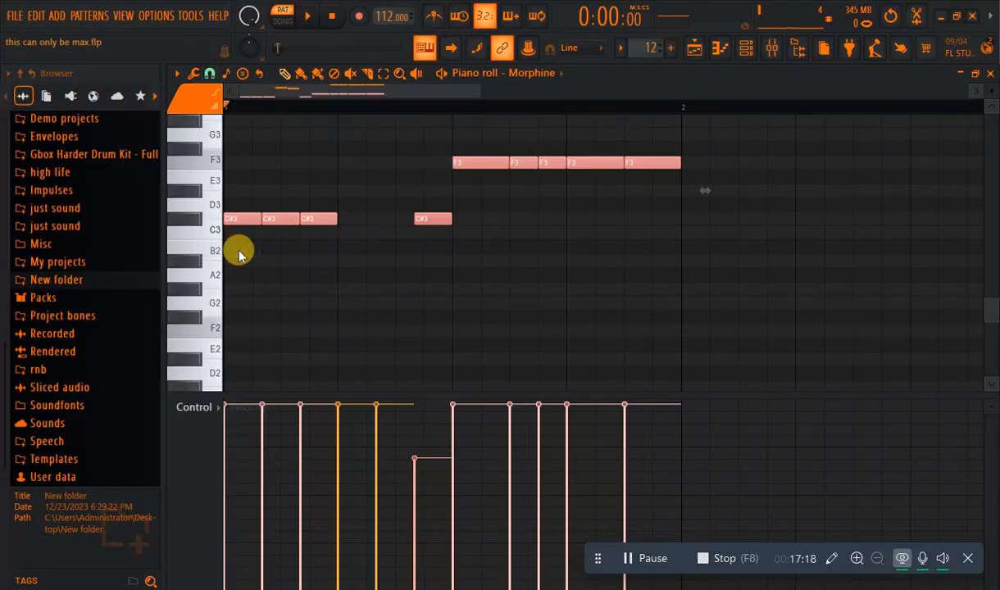
left_click(210, 74)
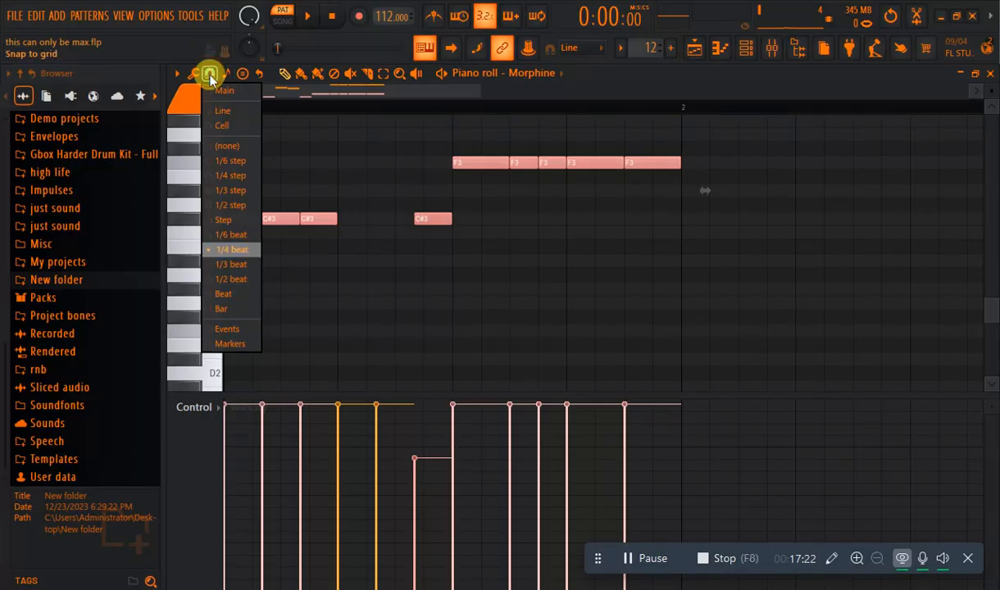
left_click(210, 74)
left_click(210, 74)
left_click(229, 253)
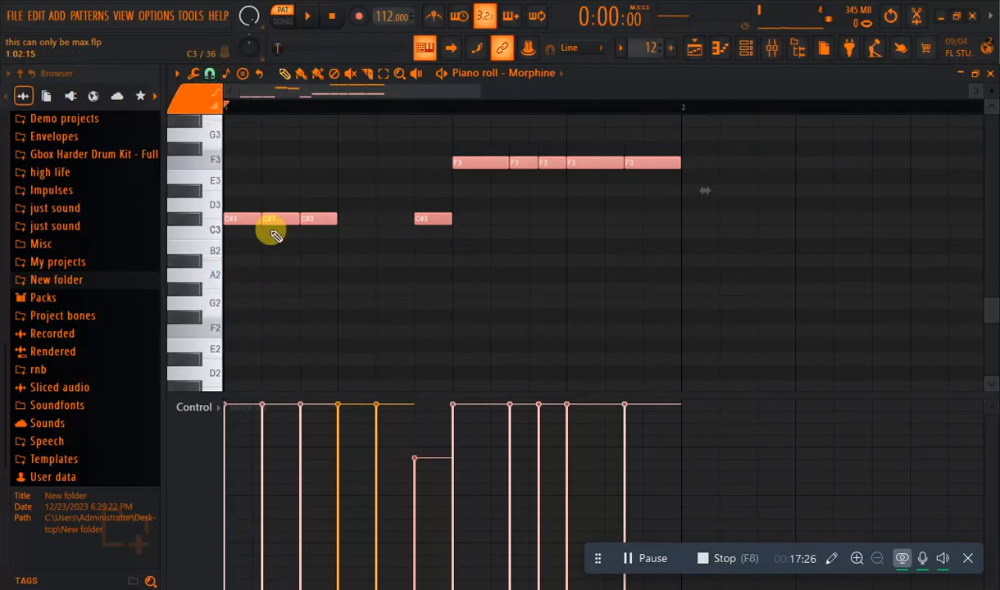
Play the opening C#3 notes of the Morphine part, and choose the piano roll's grid snap for them
key("space")
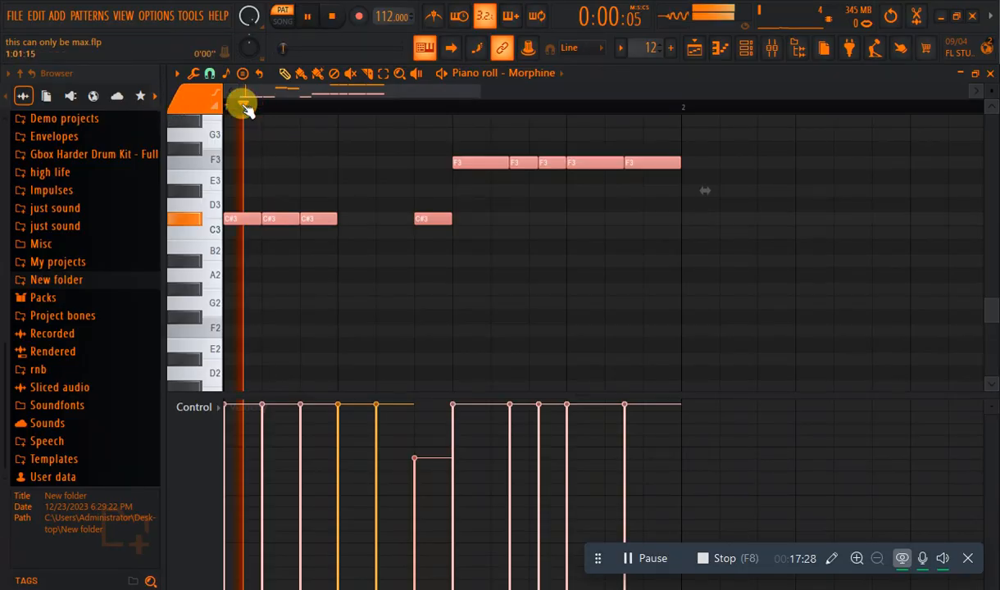
key("space")
key("space")
key("space")
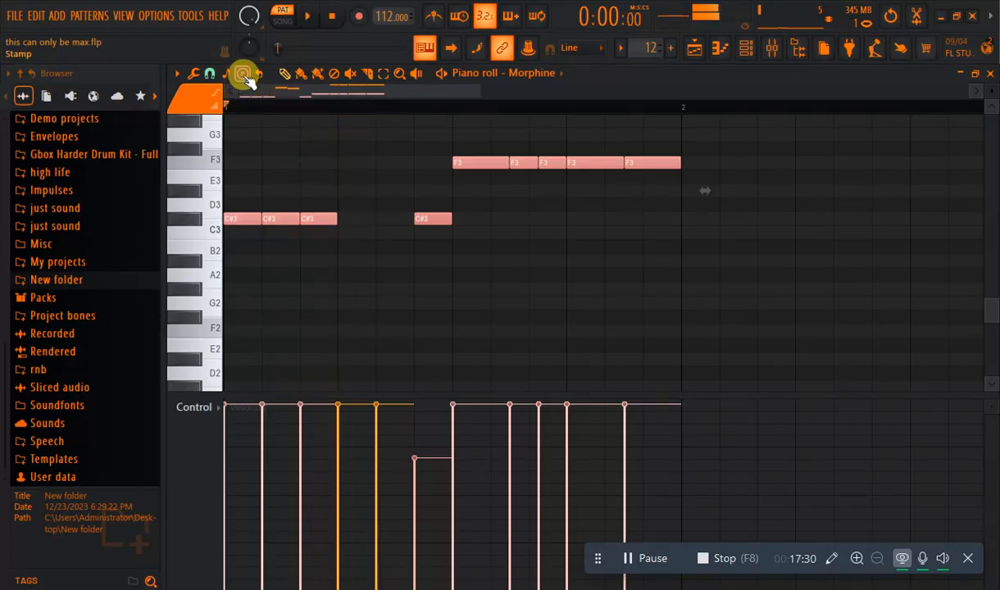
left_click(210, 74)
left_click(238, 251)
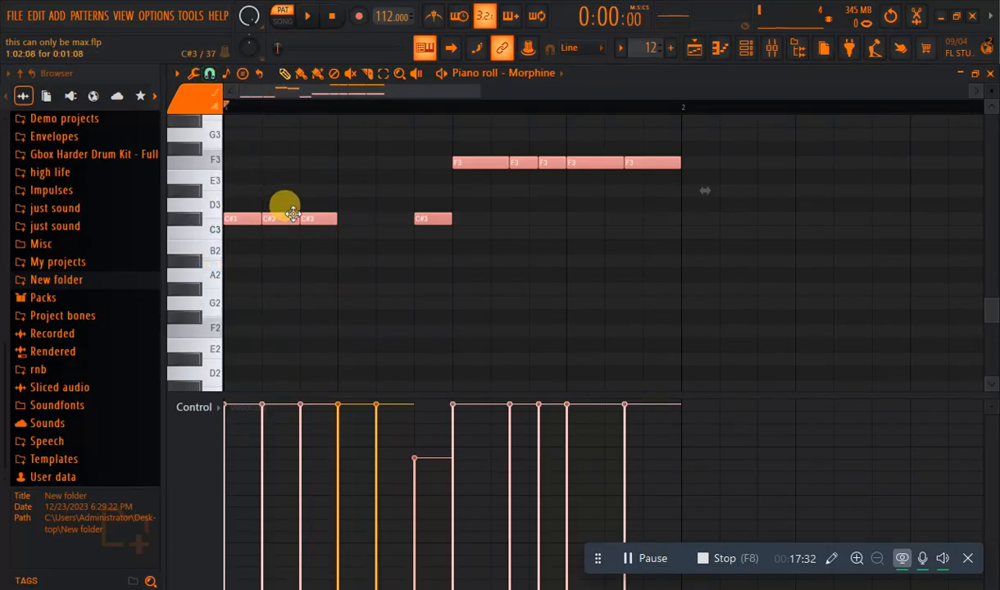
Play the Morphine part from the second beat through its F3 notes, choosing the grid snap again between playbacks
left_click(339, 109)
key("space")
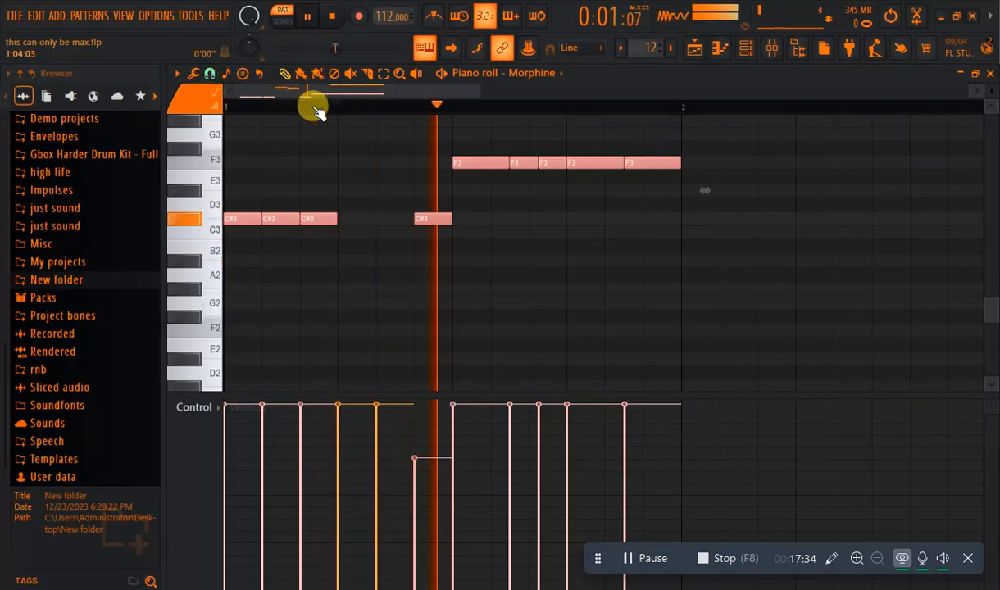
key("space")
left_click(211, 74)
left_click(238, 251)
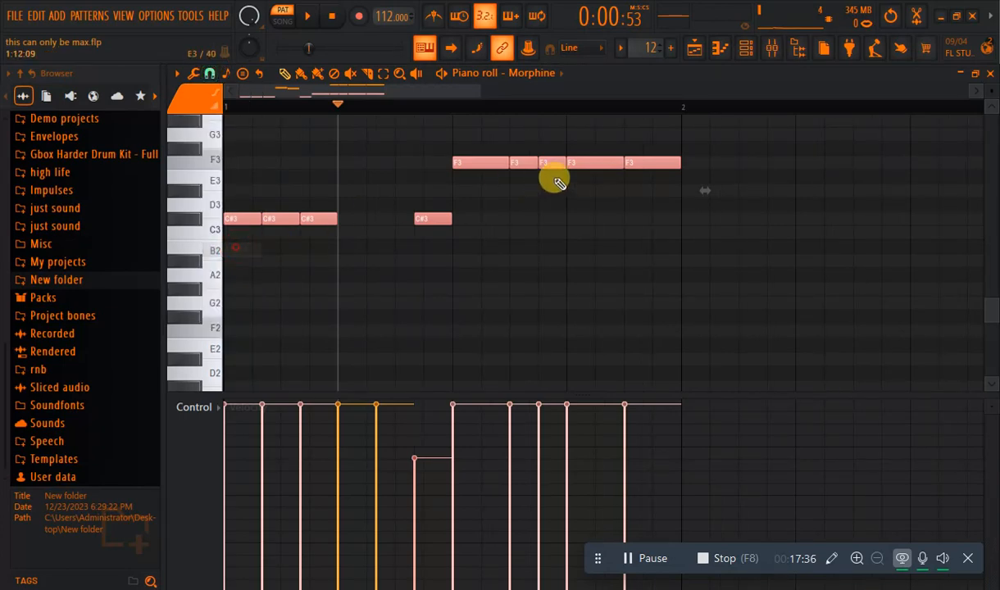
key("space")
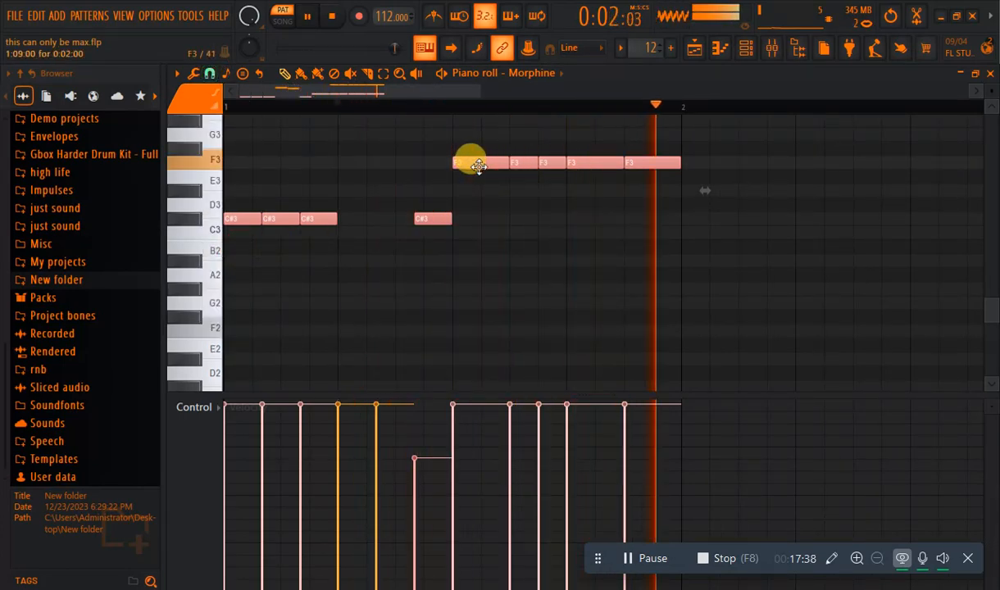
key("space")
Unmute the Bit Wobbly AG channel in the channel rack, and play it together with Morphine
left_click(745, 48)
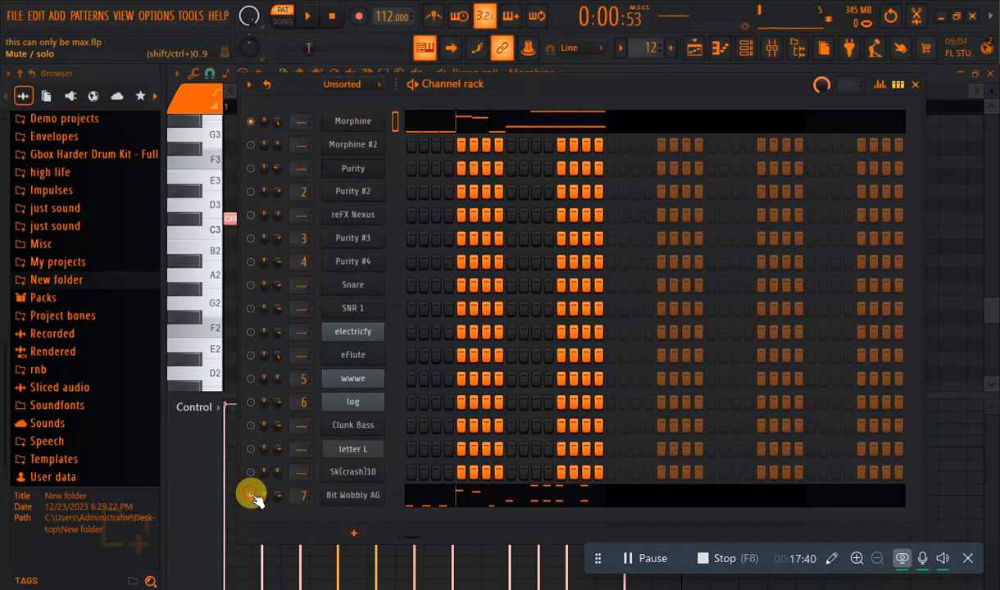
key("space")
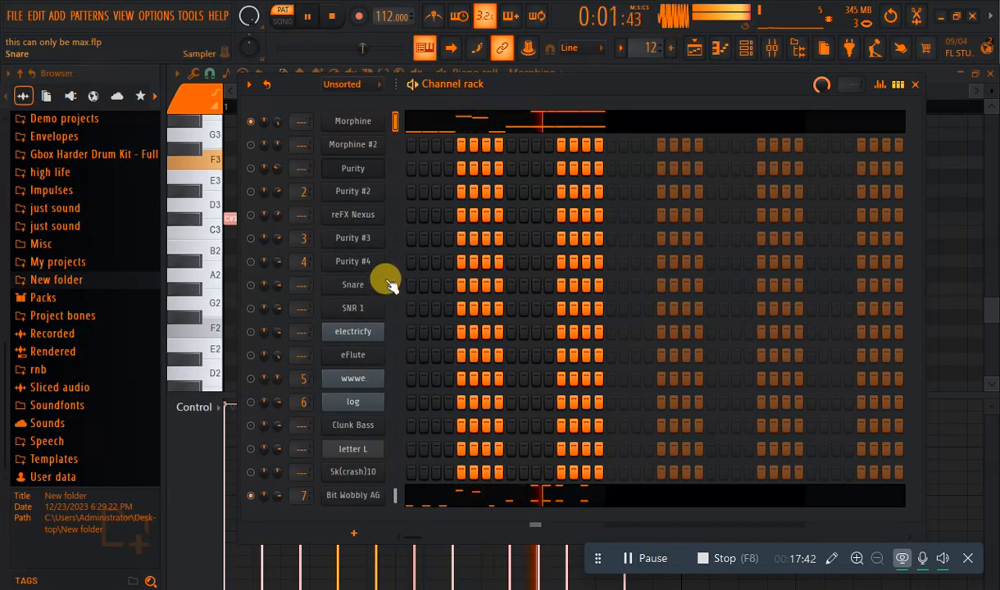
key("space")
Open the Bit Wobbly AG synth, and view its sound controls and its channel settings
left_click(352, 495)
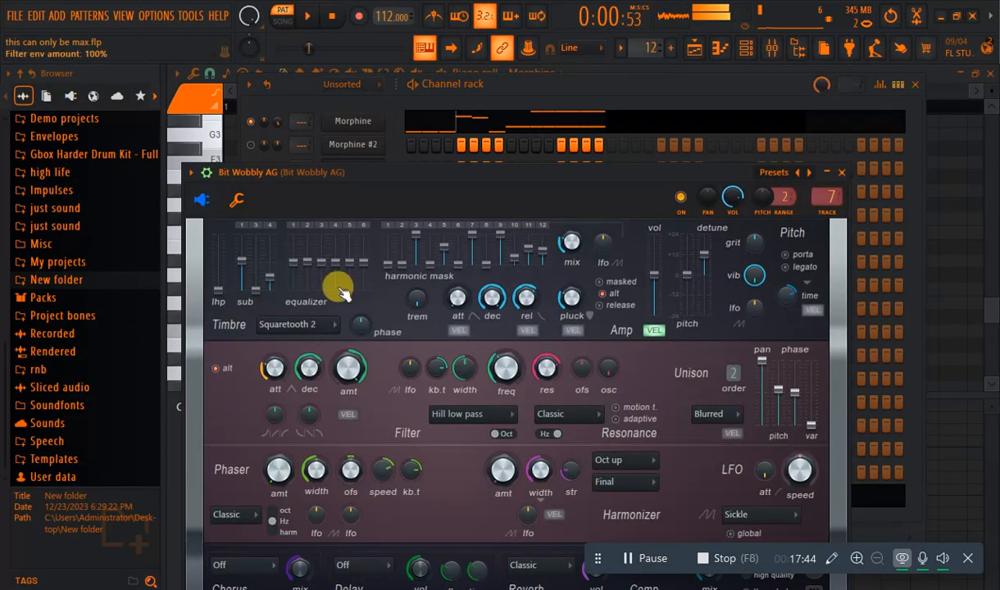
left_click_drag(304, 179, 345, 39)
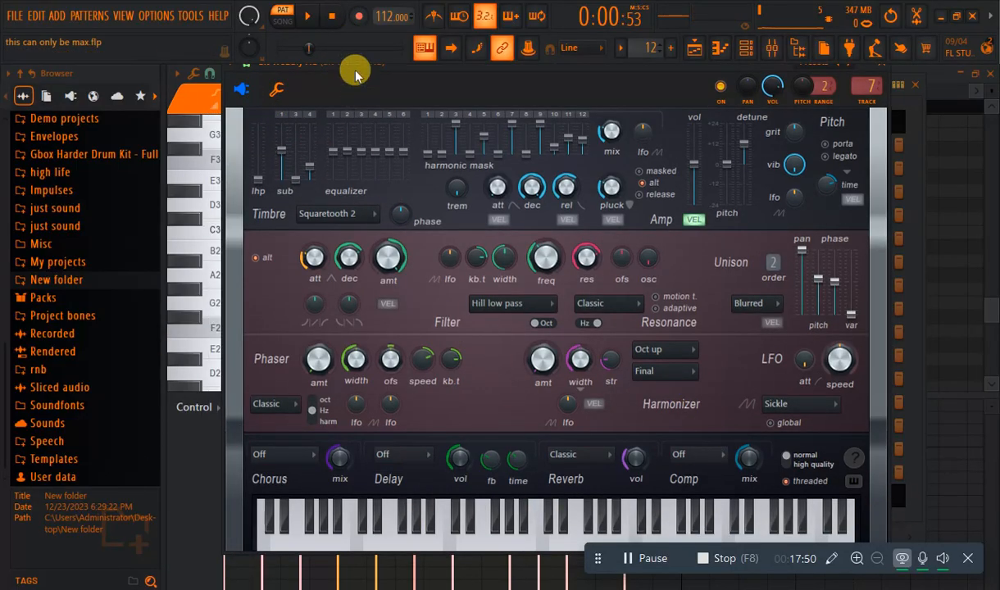
left_click(273, 90)
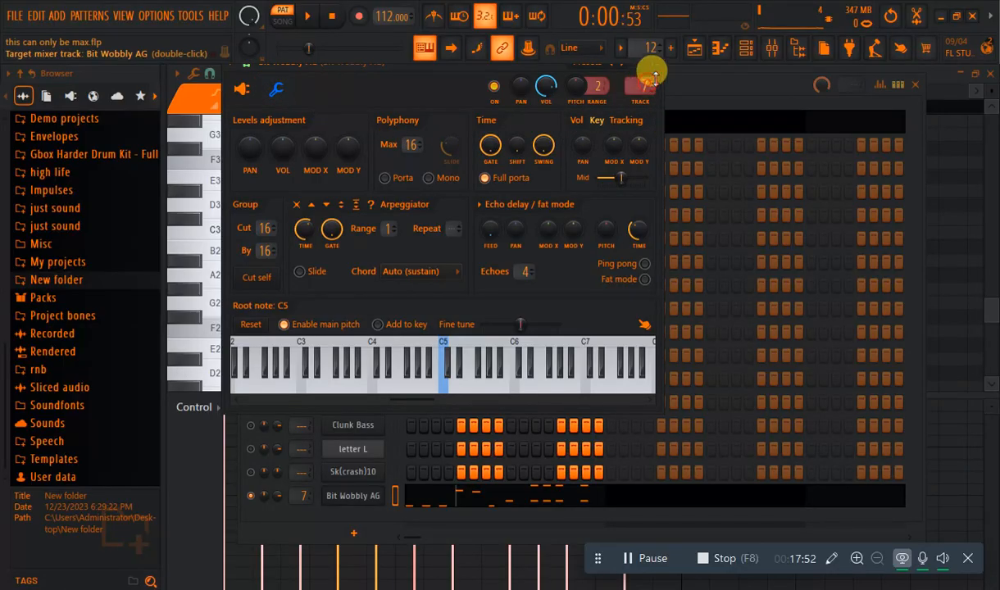
View the Fruity Convolver and Fruity delay 2 effects on Bit Wobbly AG's mixer track, and replay pattern 12
left_click(771, 45)
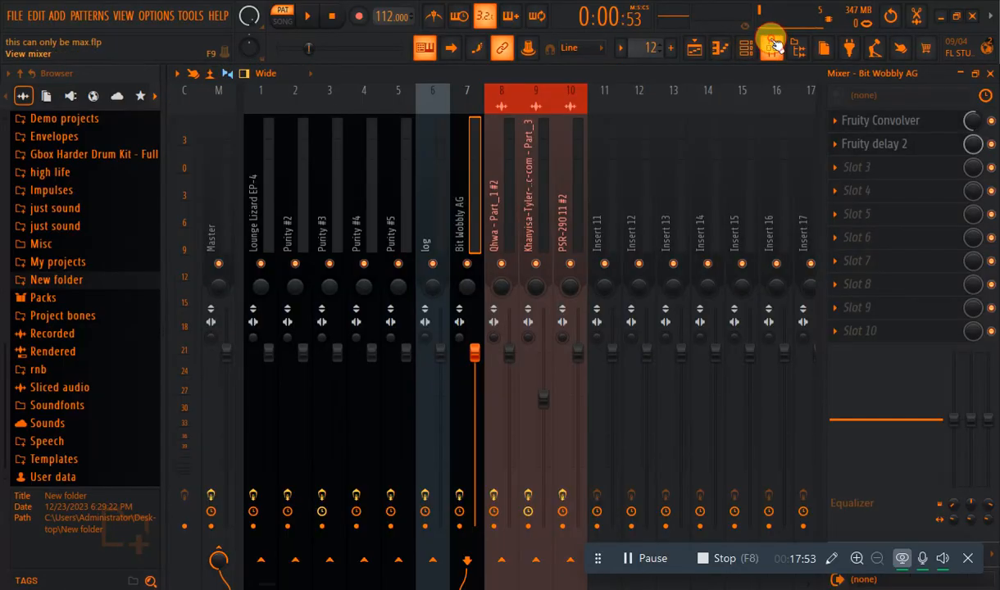
left_click(892, 126)
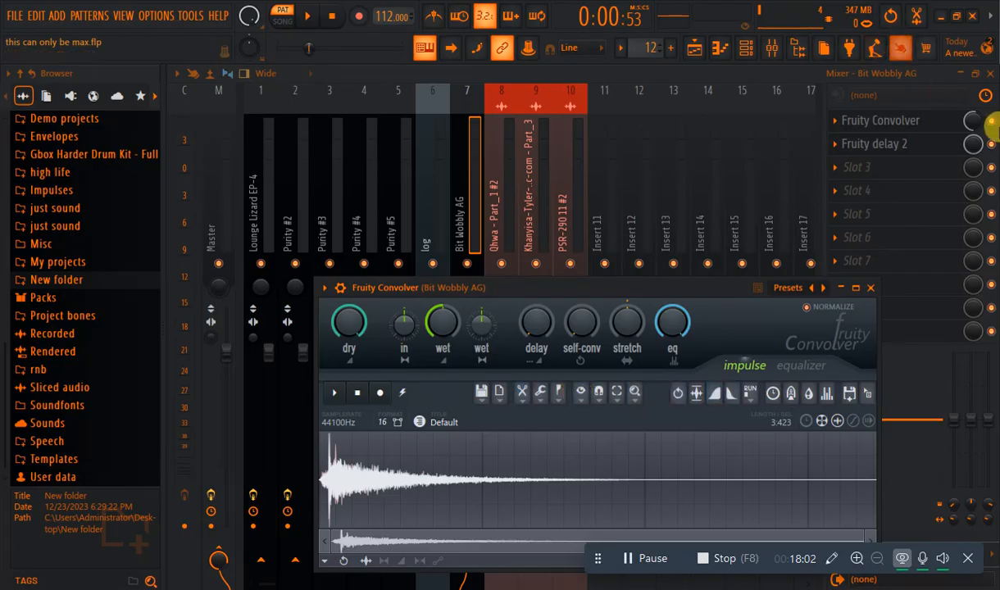
left_click(889, 144)
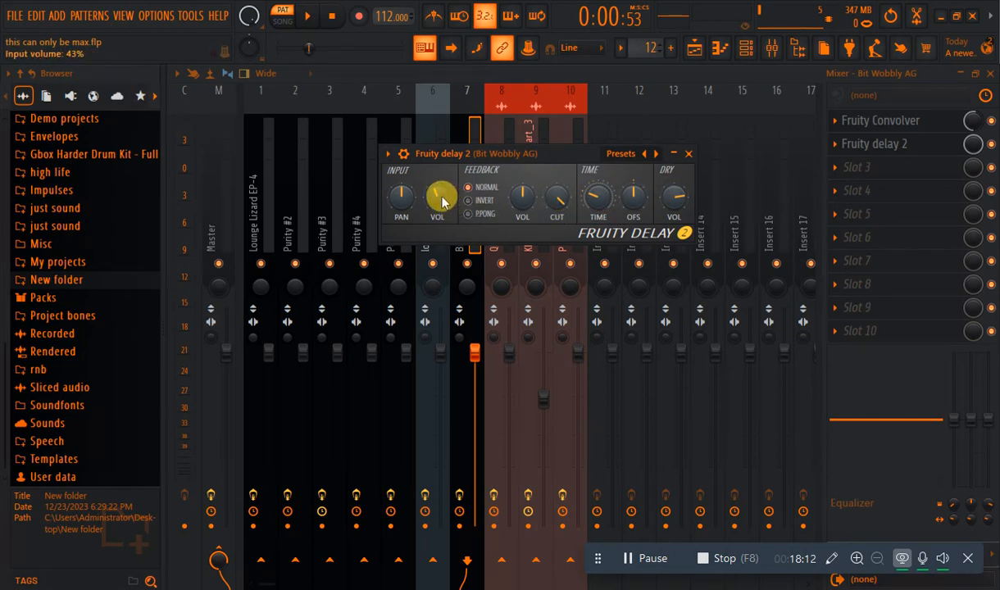
left_click(688, 154)
key("space")
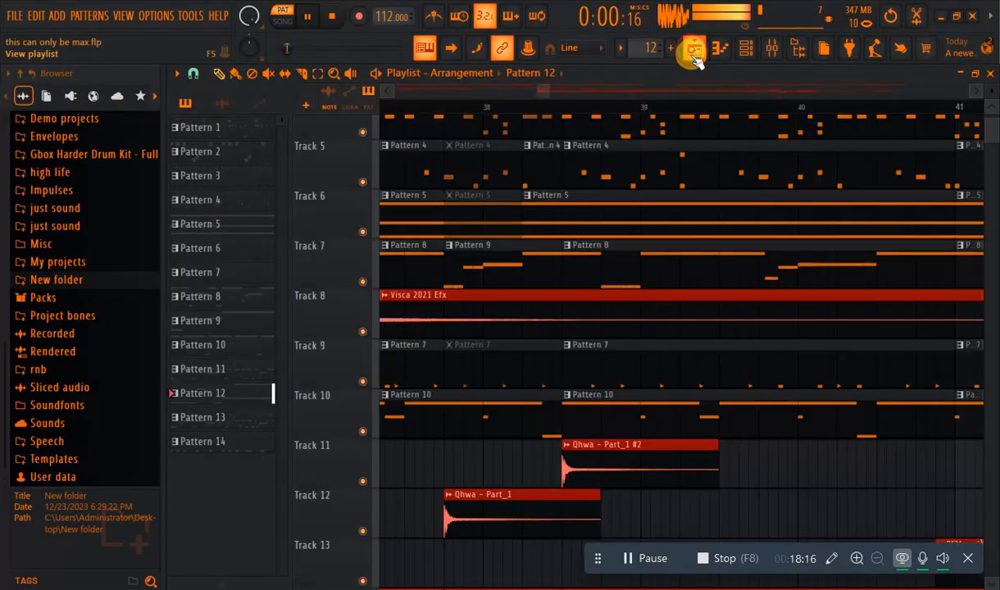
left_click(693, 51)
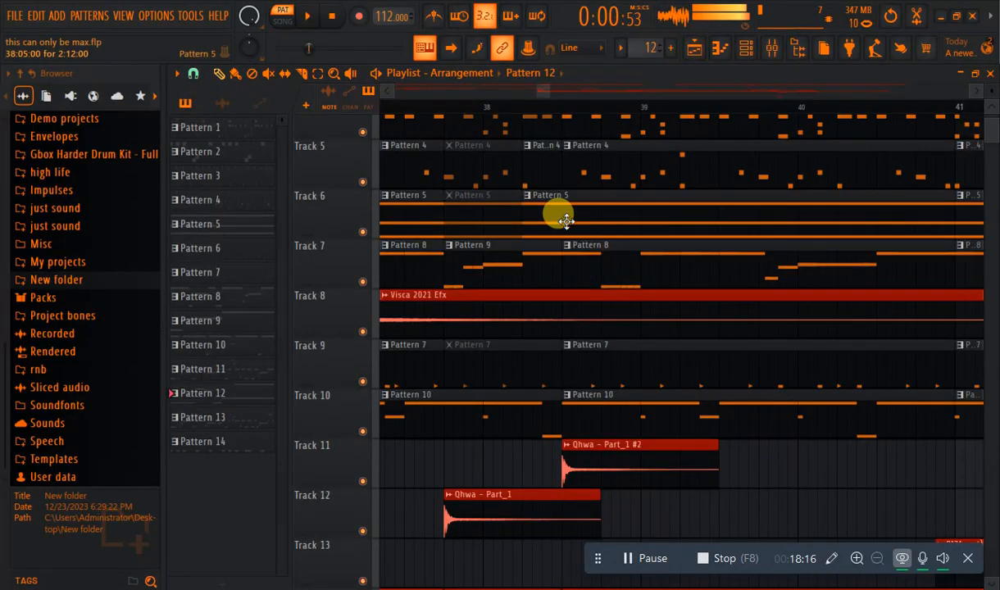
Switch to pattern 13 and open the electricfy channel's notes in the piano roll
left_click(746, 47)
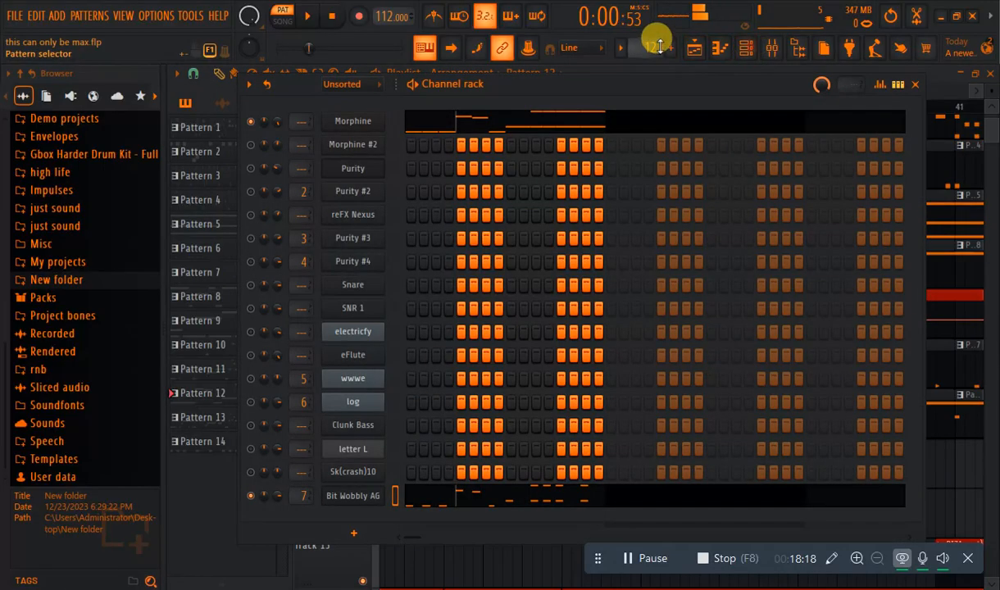
left_click_drag(648, 46, 647, 42)
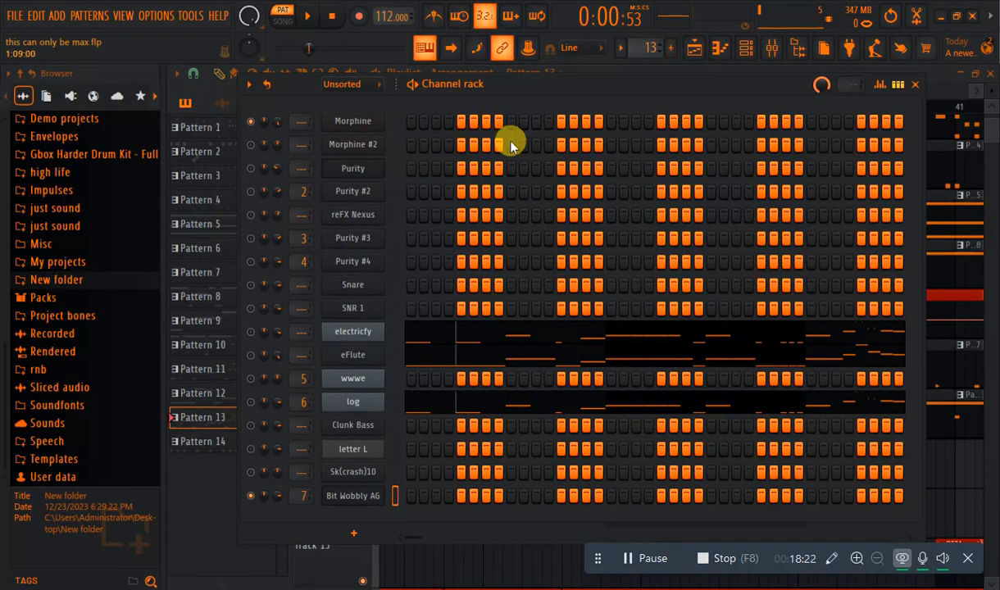
left_click(453, 332)
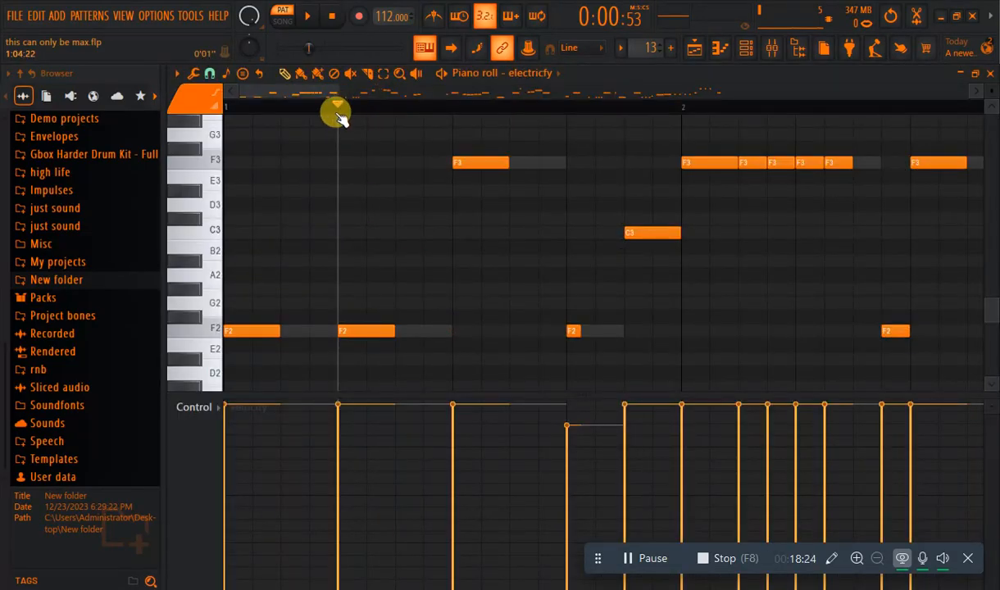
Return the playhead to bar 1, and view and play the electricfy channel's full note sequence
left_click_drag(329, 110, 8, 211)
left_click_drag(340, 91, 967, 91)
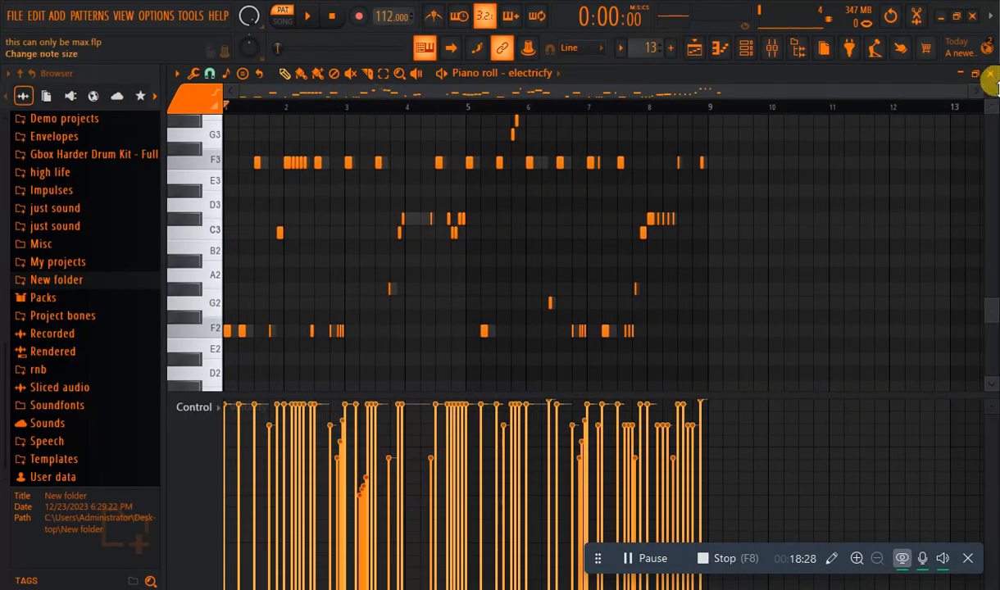
left_click_drag(993, 87, 993, 78)
key("space")
key("space")
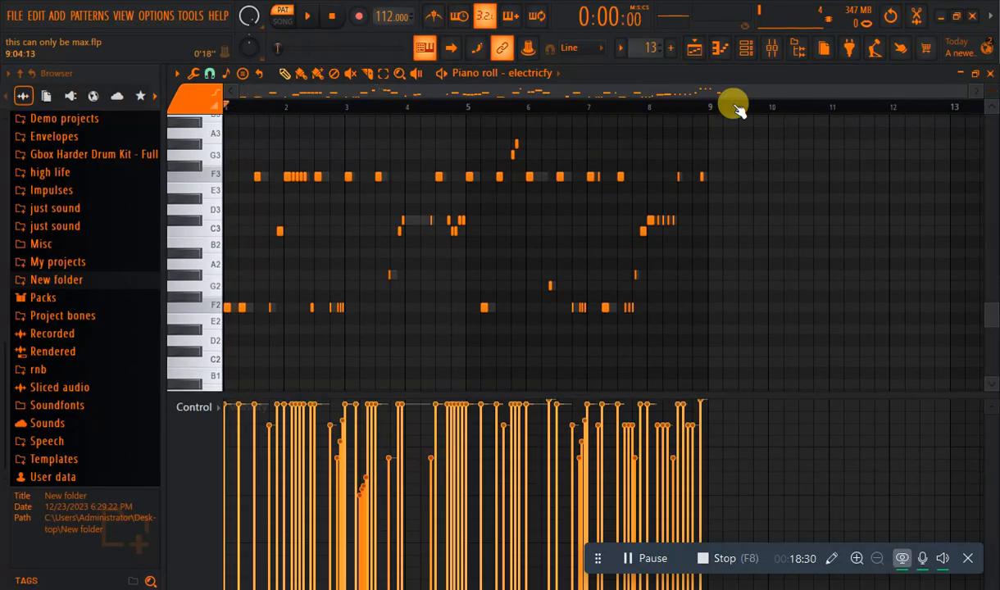
Toggle solo on the electricfy channel until every channel in the rack is unmuted
left_click(747, 50)
right_click(249, 331)
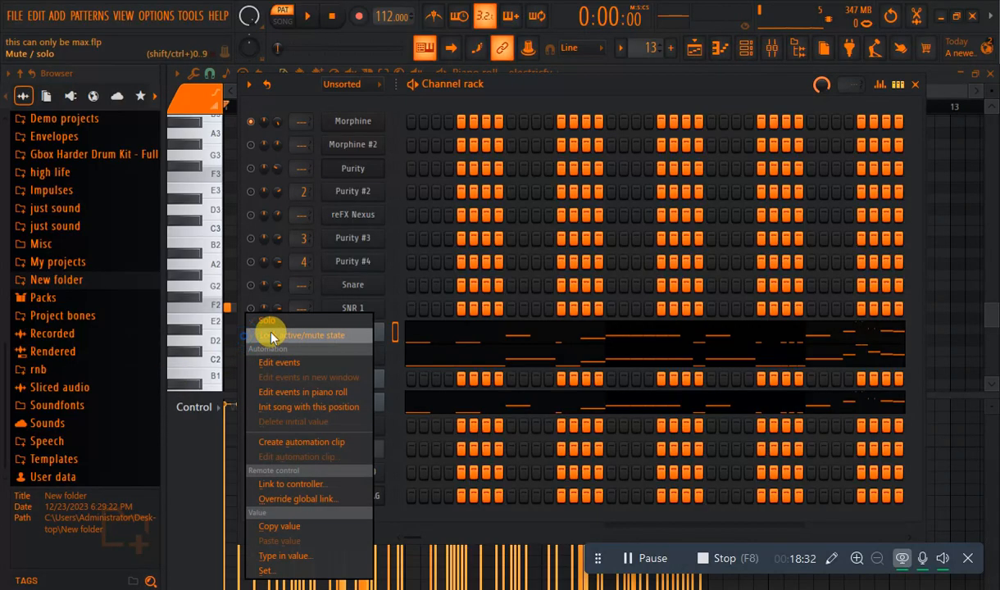
left_click(274, 320)
right_click(251, 331)
left_click(272, 323)
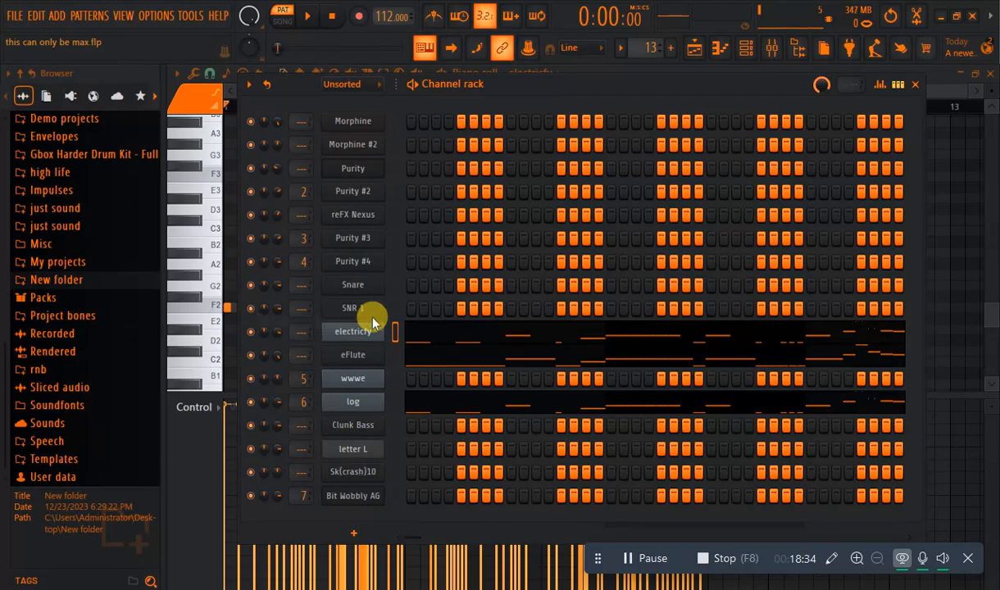
Play pattern 13, and open the log channel's notes for a closer look at the first bars
key("space")
left_click(468, 334)
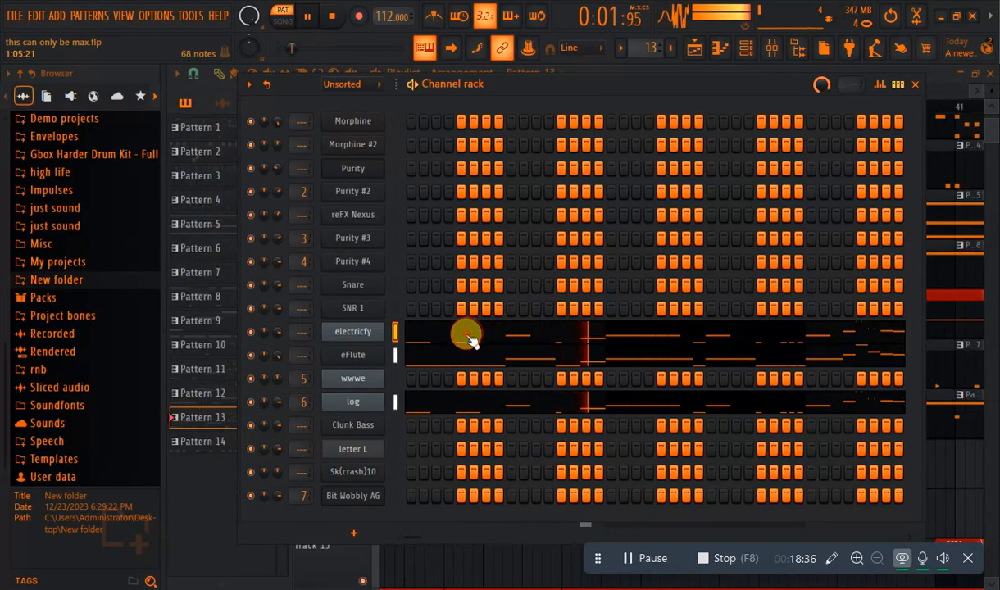
left_click(456, 410)
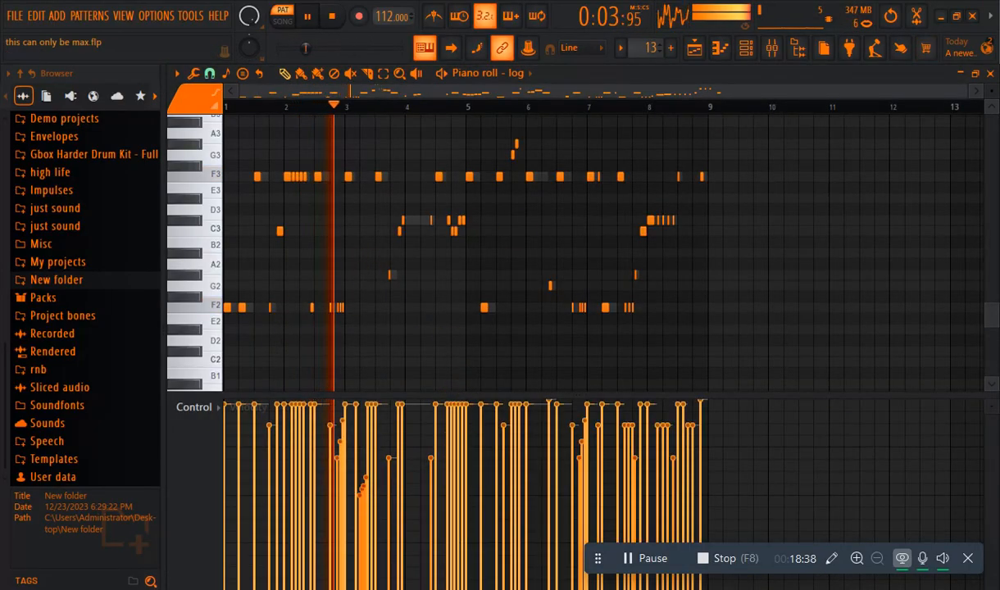
left_click_drag(968, 93, 460, 181)
key("space")
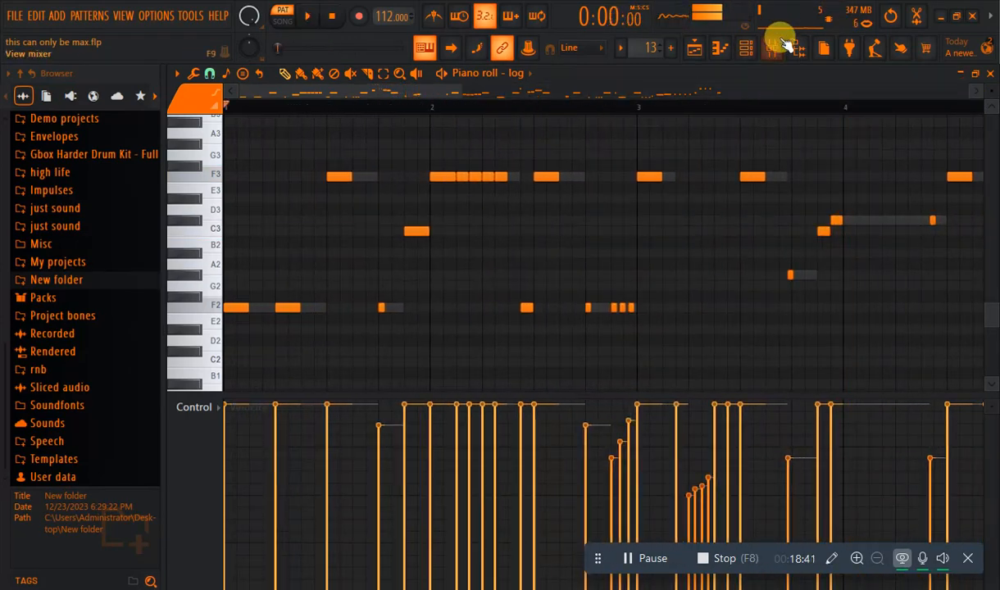
Play the log part from the C3 note near the end of bar 1, and select the run of F3 notes in bar 2
key("space")
left_click(406, 107)
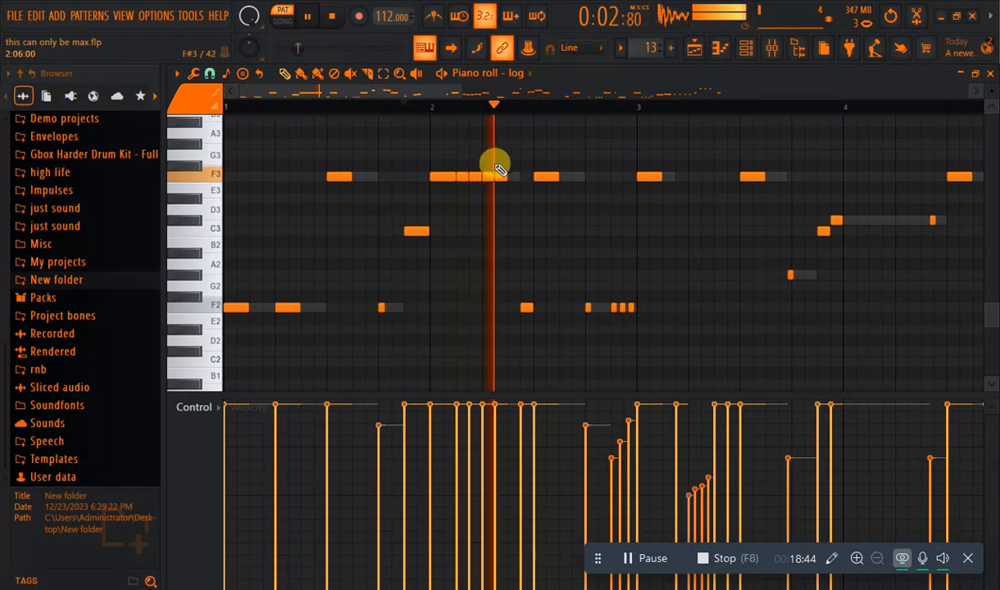
key("space")
left_click(383, 74)
left_click_drag(499, 165, 443, 200)
Show the channel rack's main swing control, and find the Main swing automation clip on Track 14 of the playlist
left_click(772, 48)
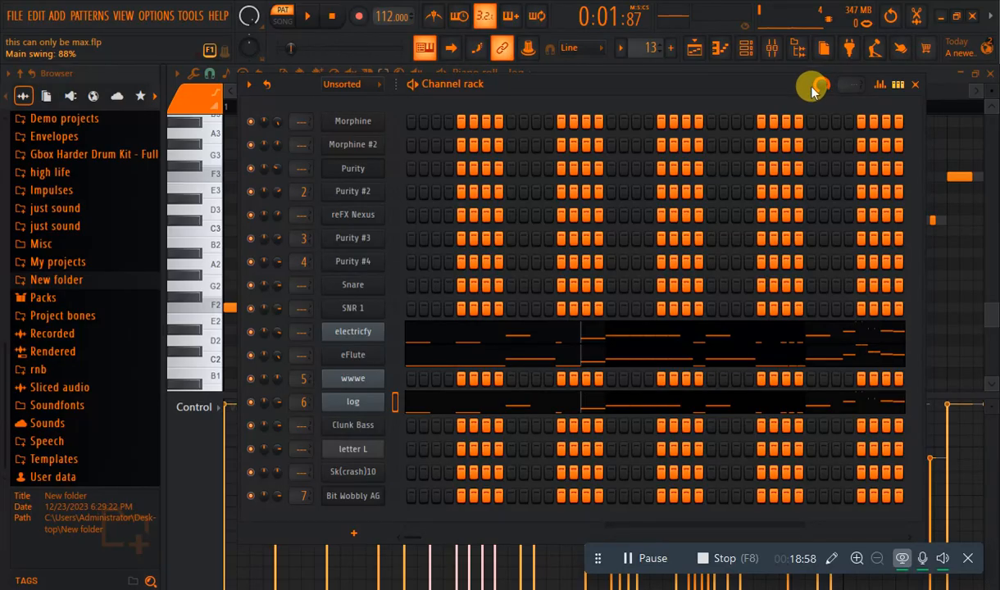
left_click(695, 49)
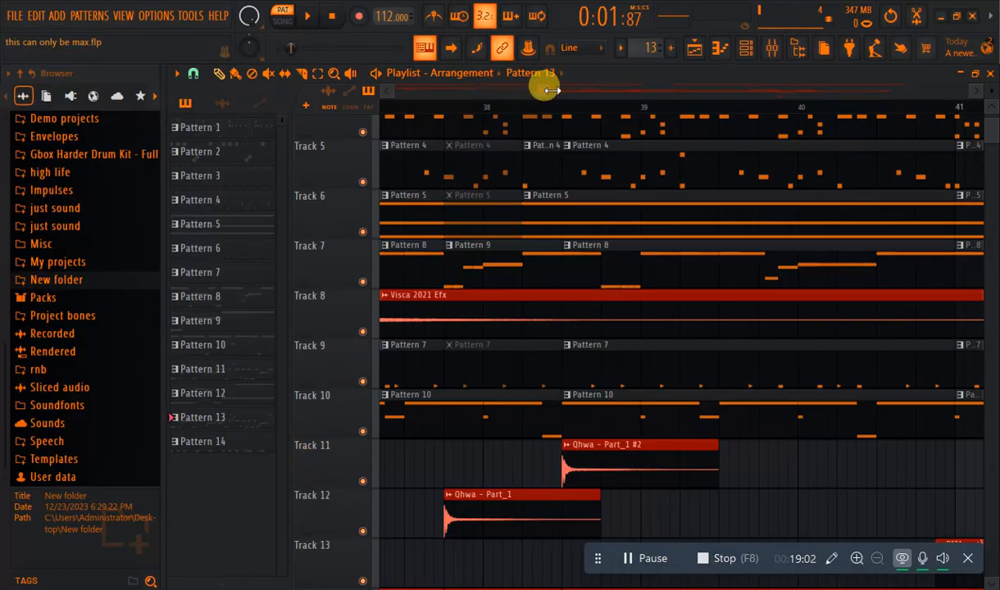
left_click_drag(553, 90, 995, 29)
left_click_drag(537, 93, 392, 93)
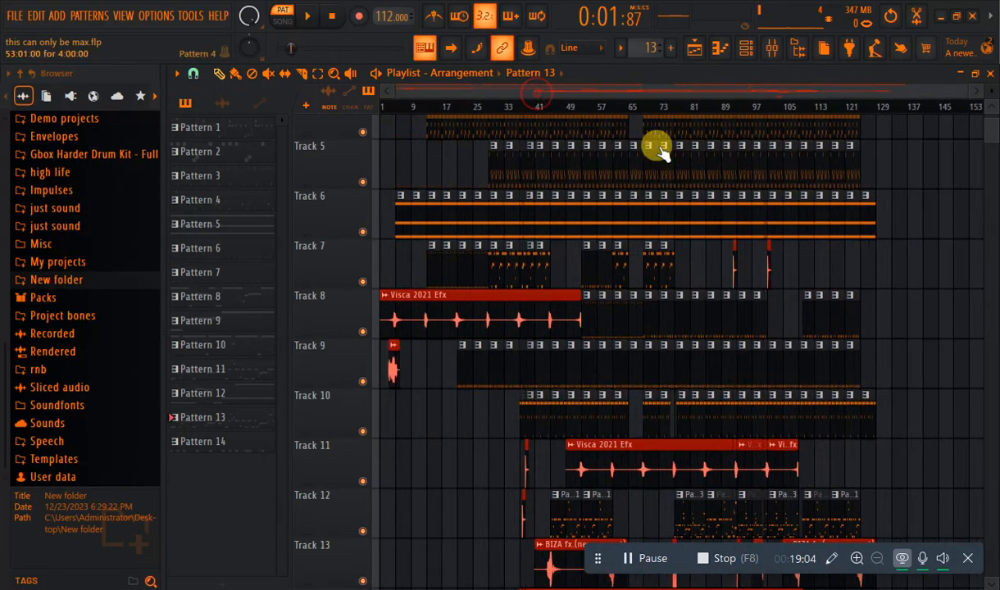
left_click_drag(991, 133, 992, 145)
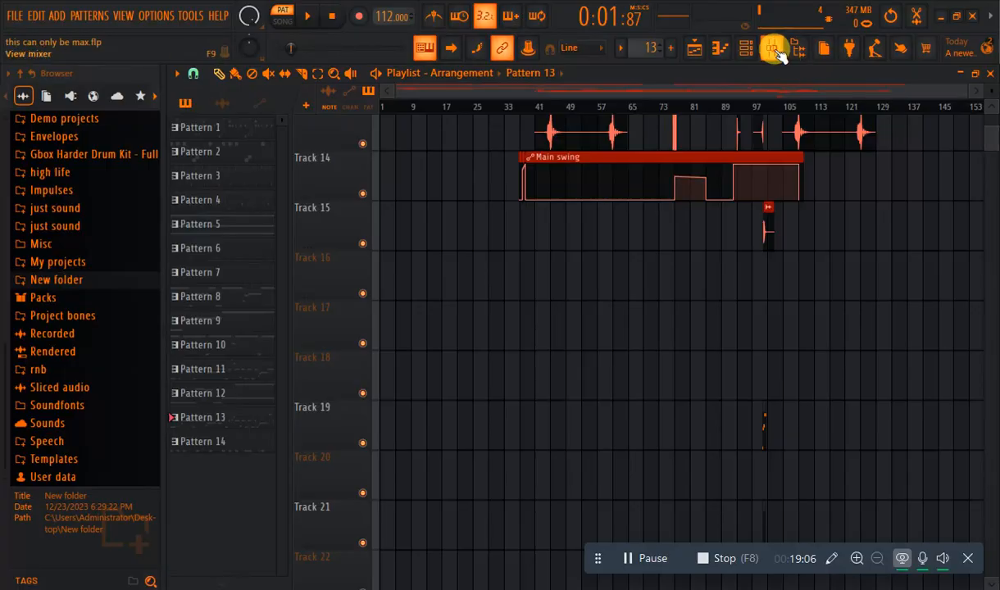
Show the main swing control again, and put the playlist in song mode with the playhead at about bar 31
left_click(745, 48)
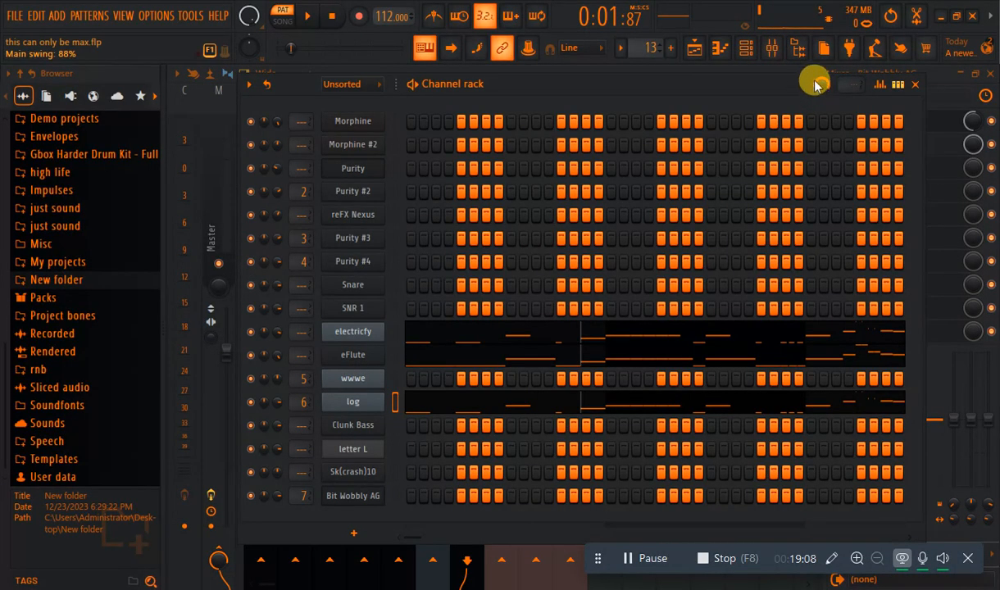
left_click(695, 50)
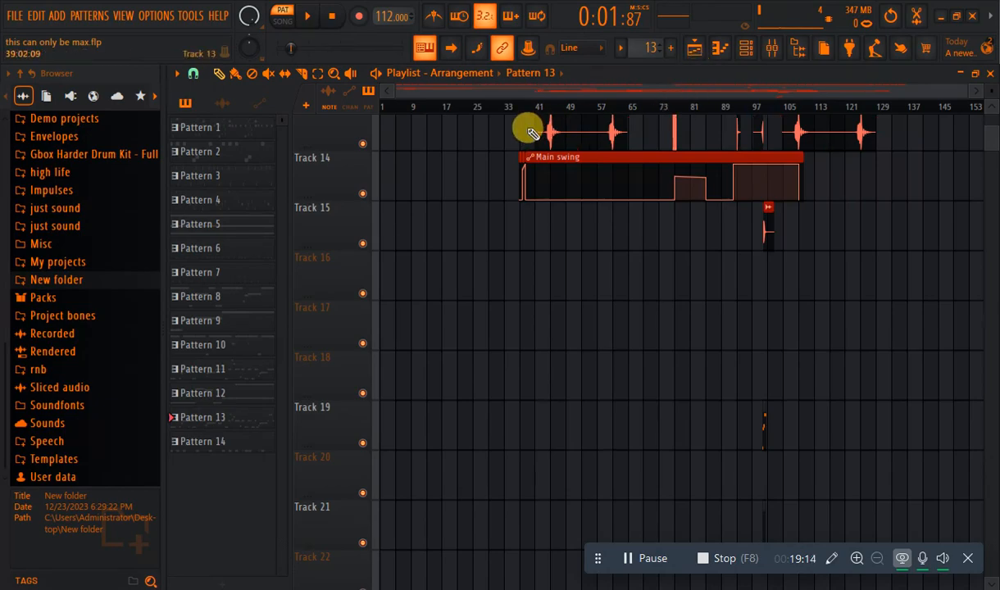
left_click_drag(994, 141, 994, 138)
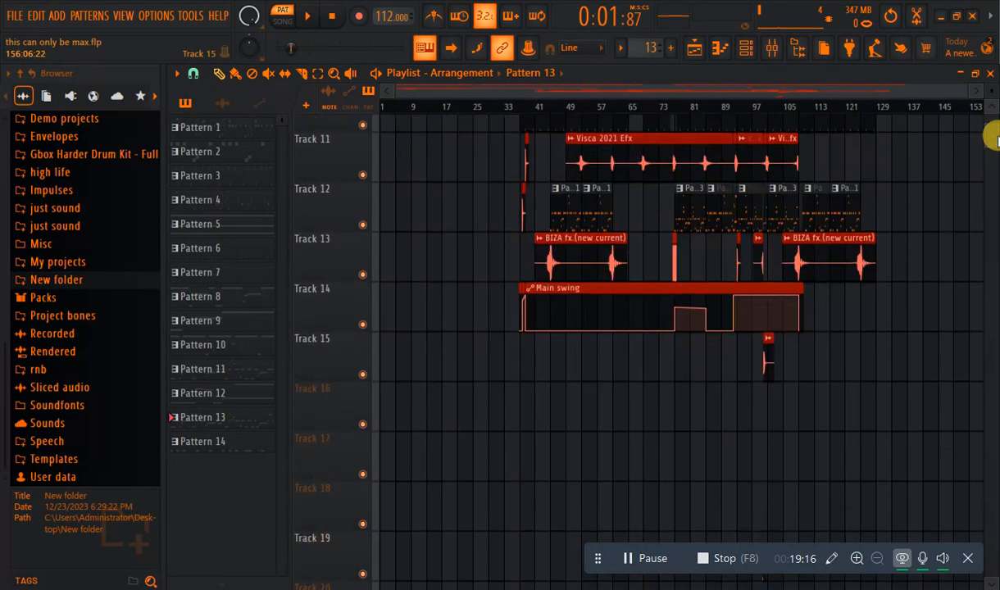
left_click(498, 105)
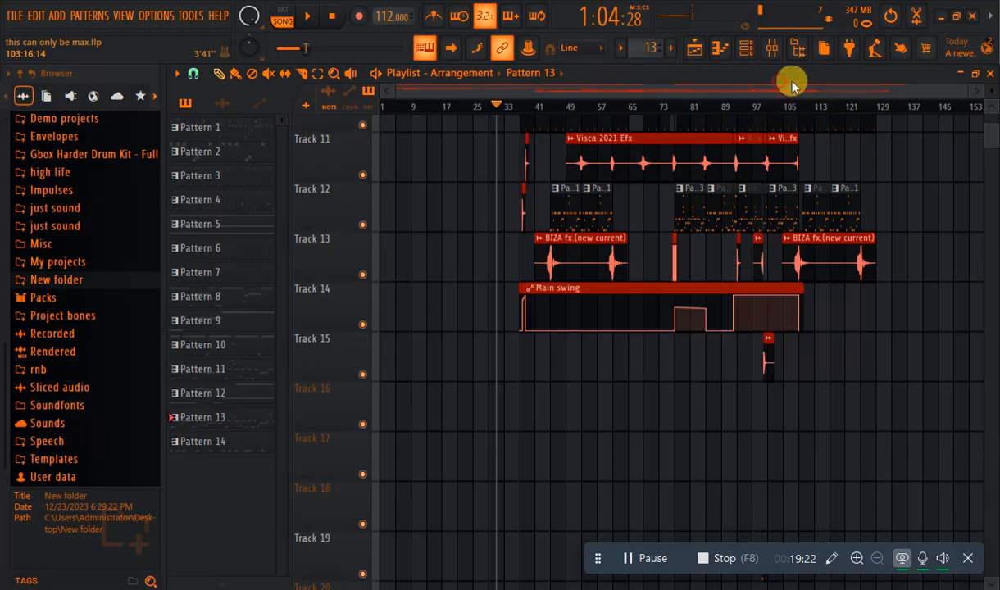
Play the song from about bar 37, where the Main swing clip begins, and move the playhead to the first Pattern 11 clip at about bar 45
left_click_drag(799, 93, 837, 89)
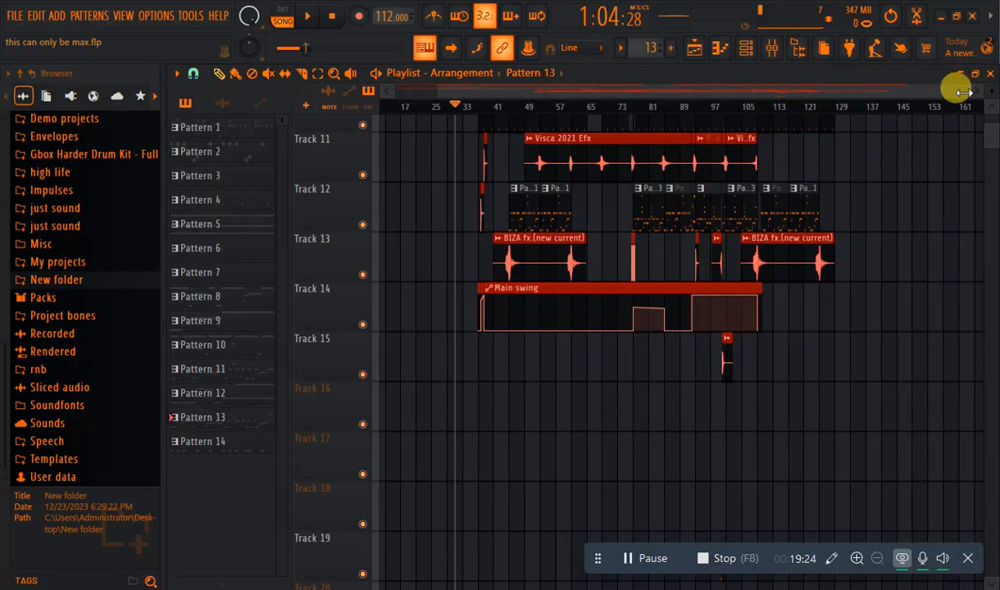
left_click_drag(963, 91, 670, 123)
key("space")
left_click(670, 108)
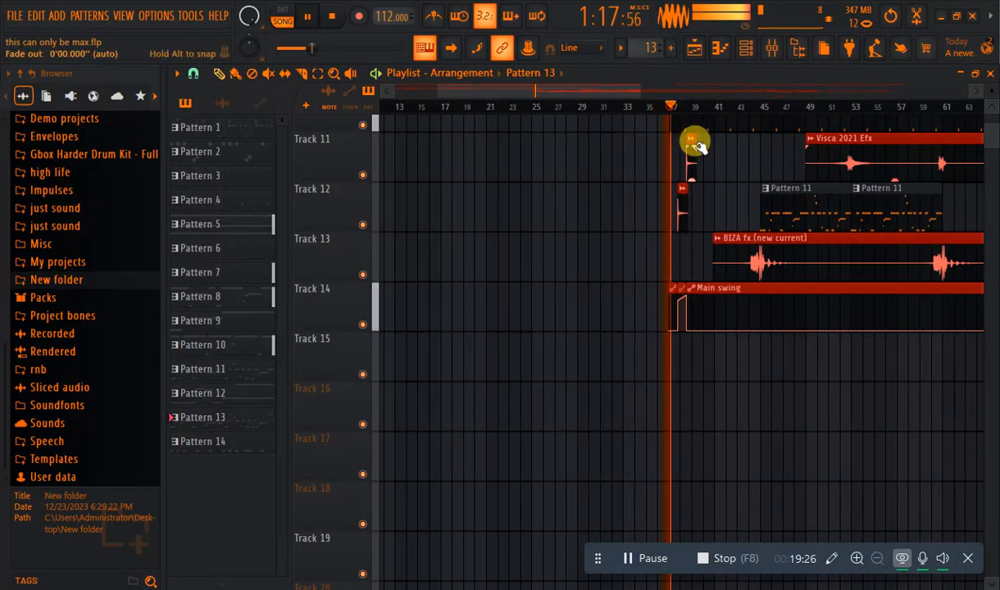
left_click_drag(560, 92, 601, 92)
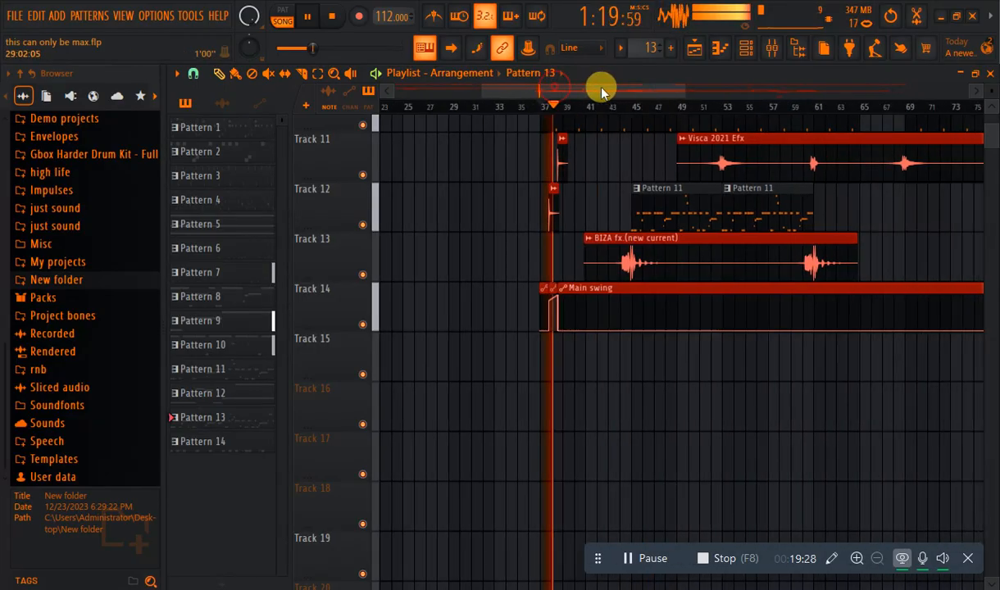
key("space")
left_click(605, 105)
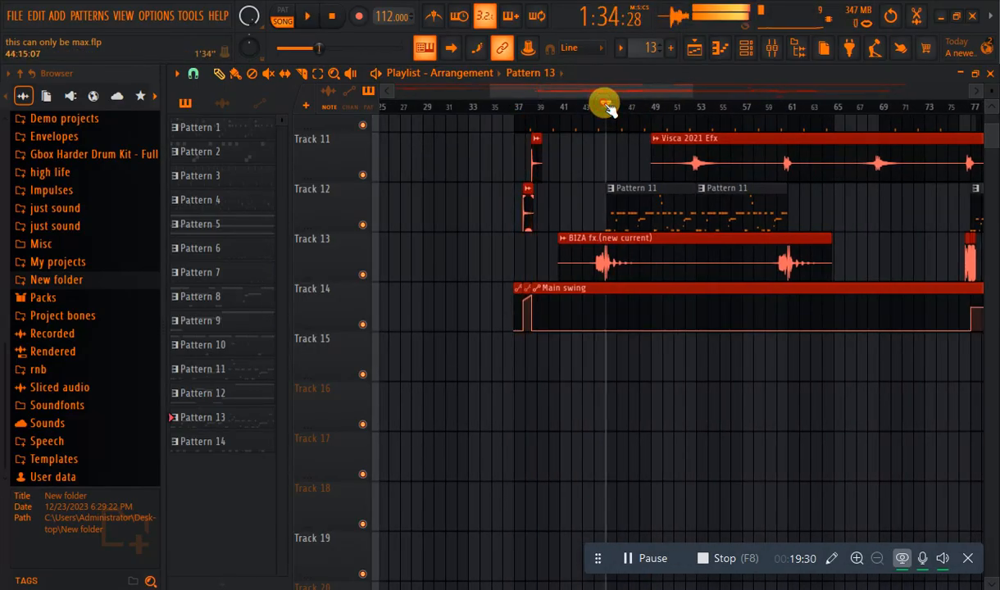
Pick Pattern 11 from its Track 12 clip, and play the song from about bar 44 to about bar 53
left_click(648, 211)
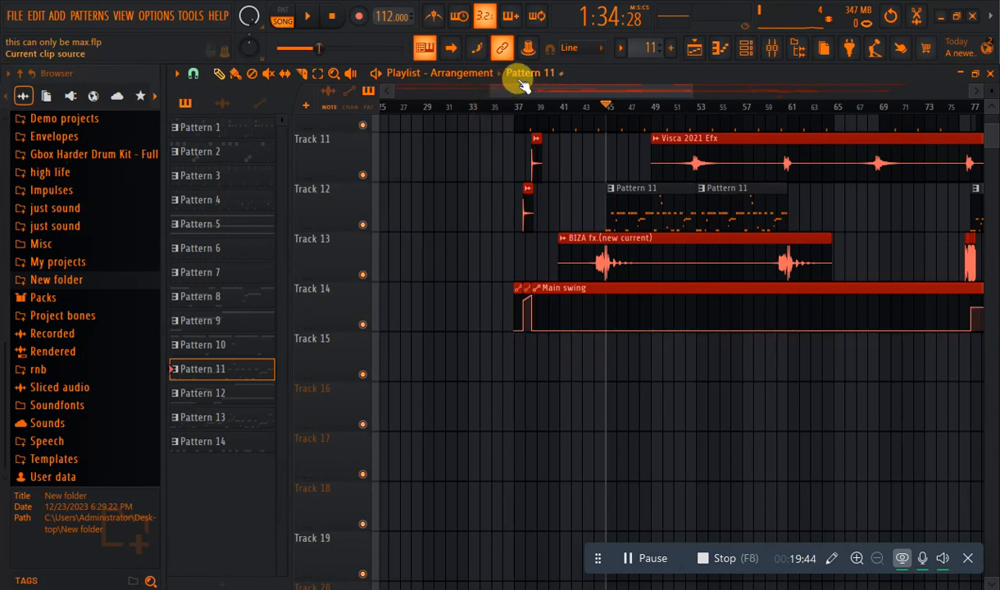
left_click_drag(516, 88, 547, 90)
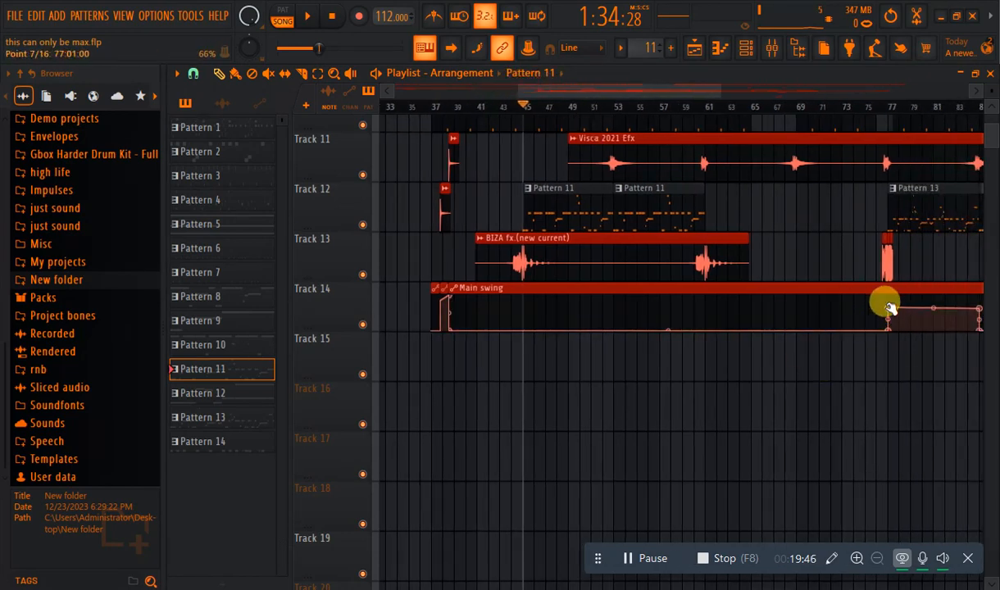
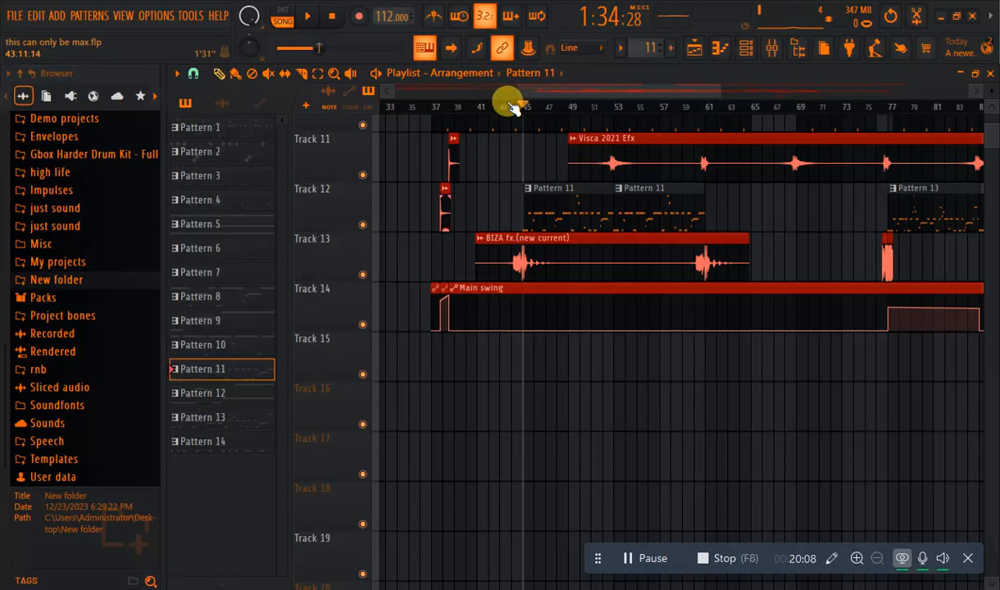
left_click(512, 107)
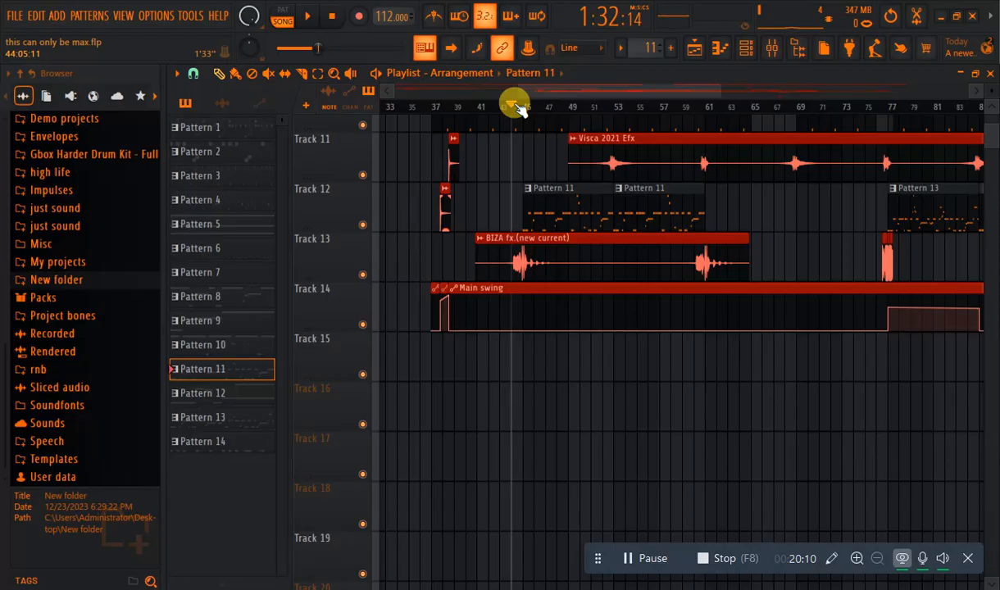
key("space")
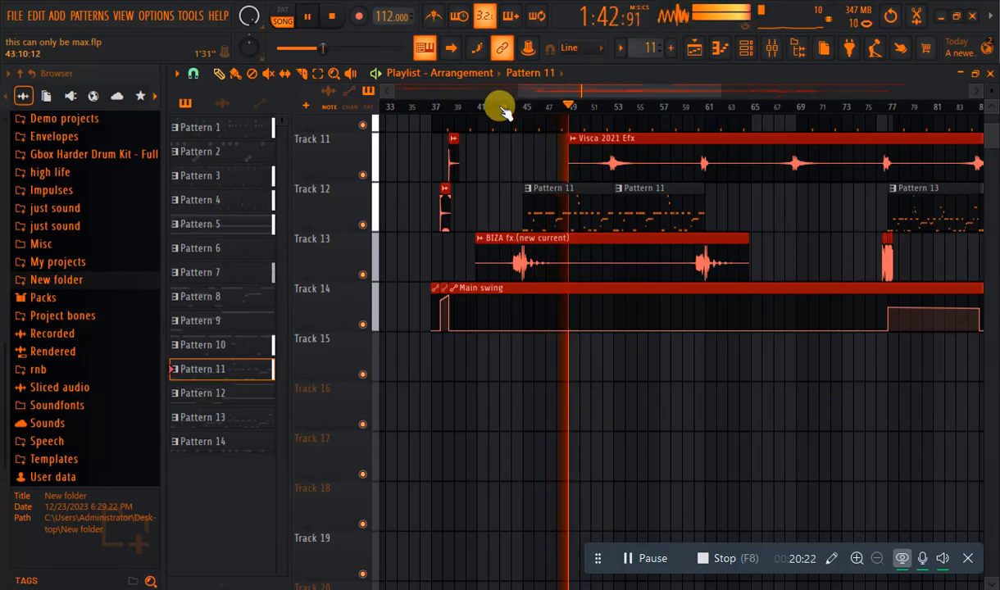
left_click_drag(611, 92, 632, 91)
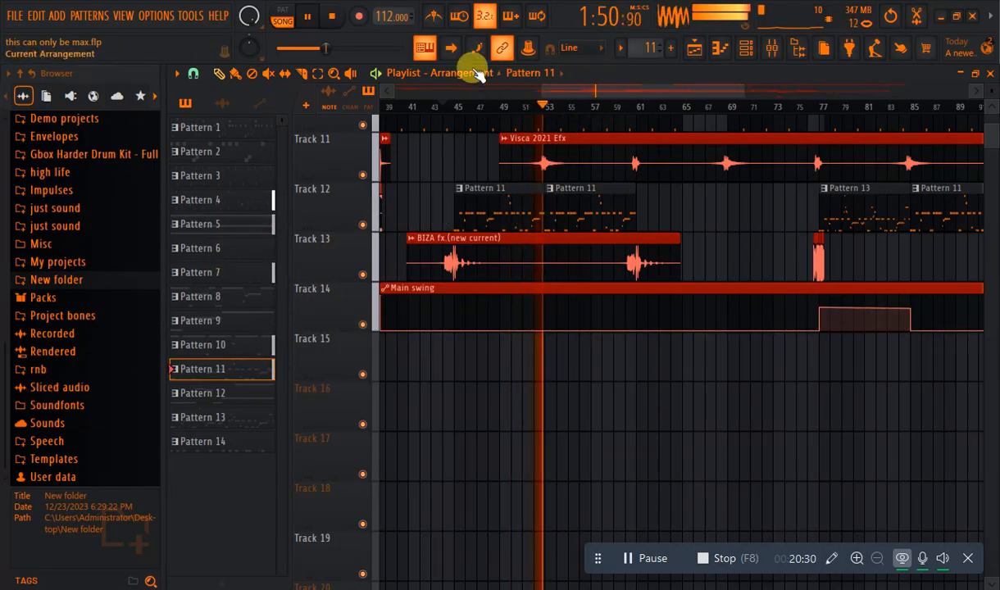
left_click(308, 16)
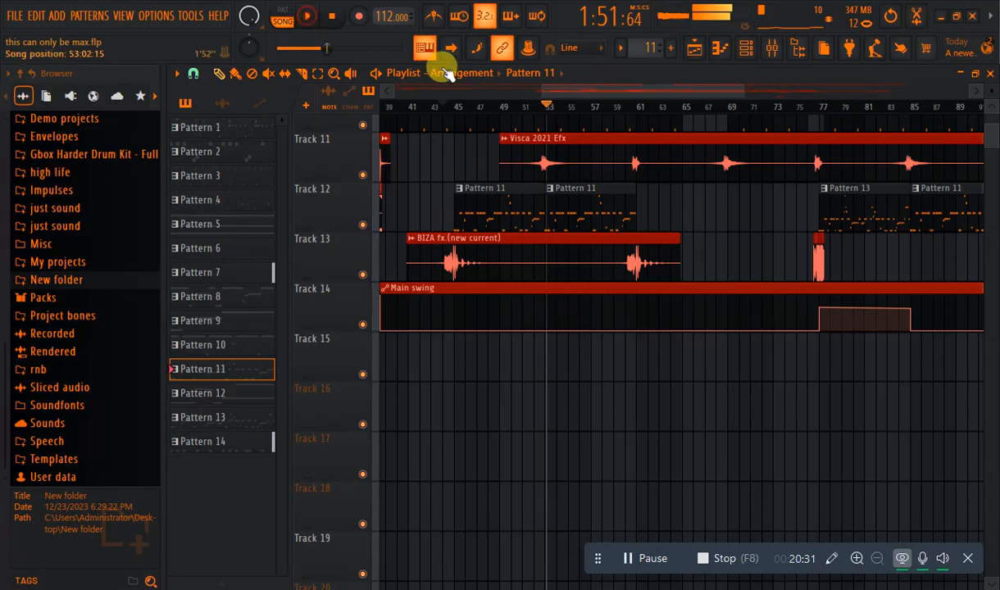
Play the song from about bar 75 into the Pattern 13 clip, where the Main swing automation is raised
left_click(800, 107)
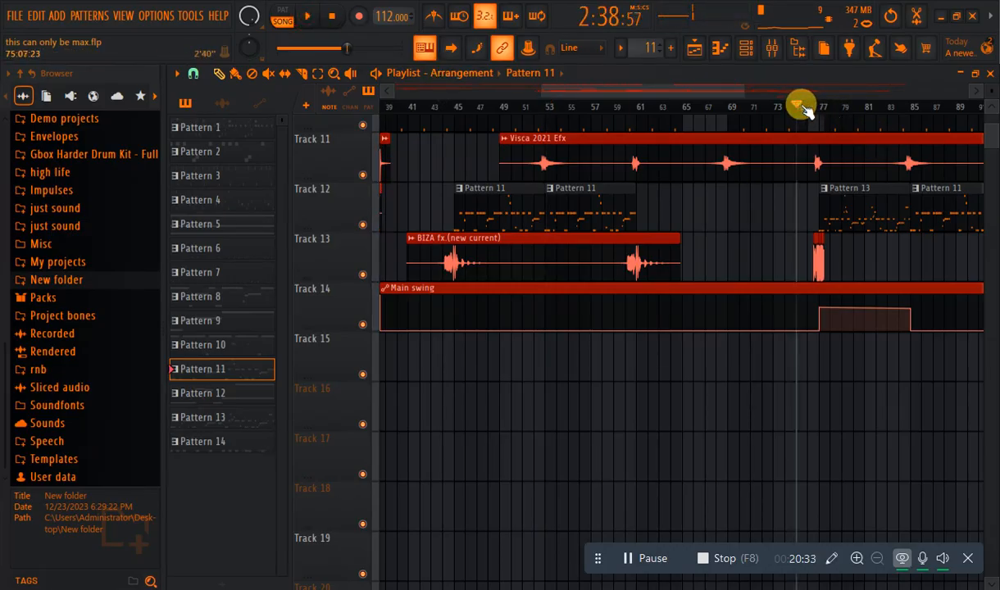
left_click_drag(723, 94, 799, 90)
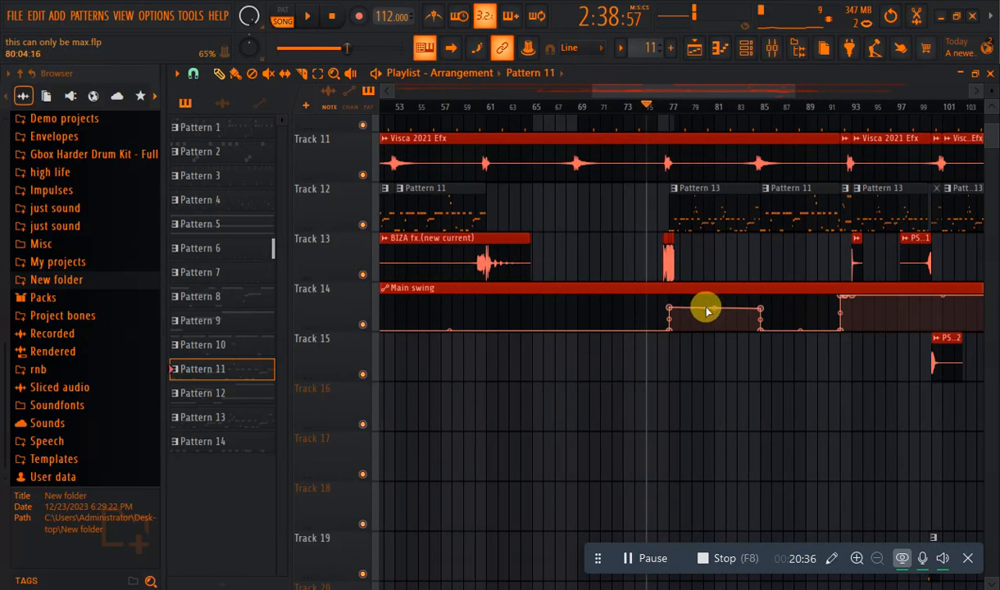
key("space")
key("space")
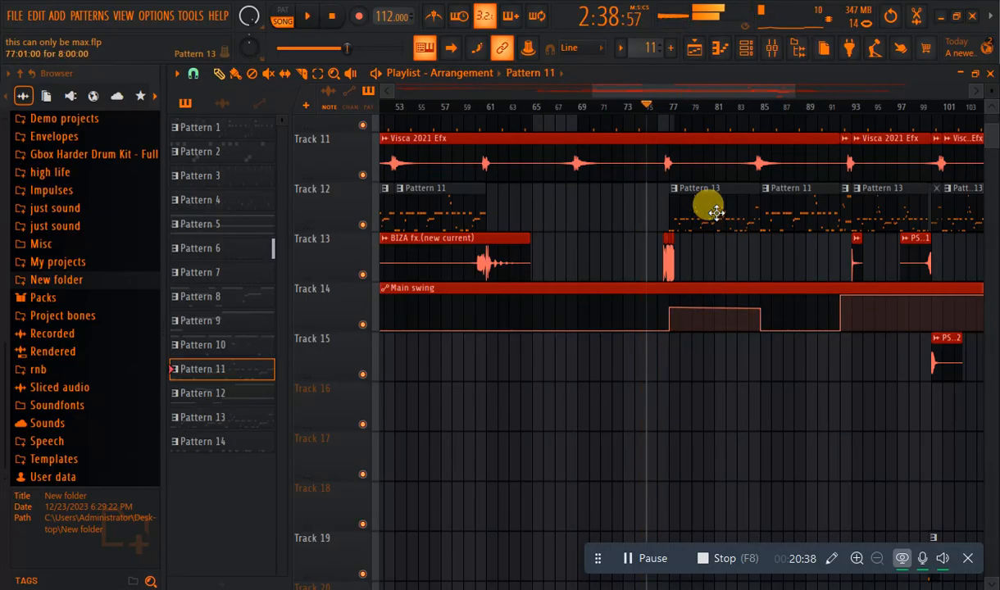
key("space")
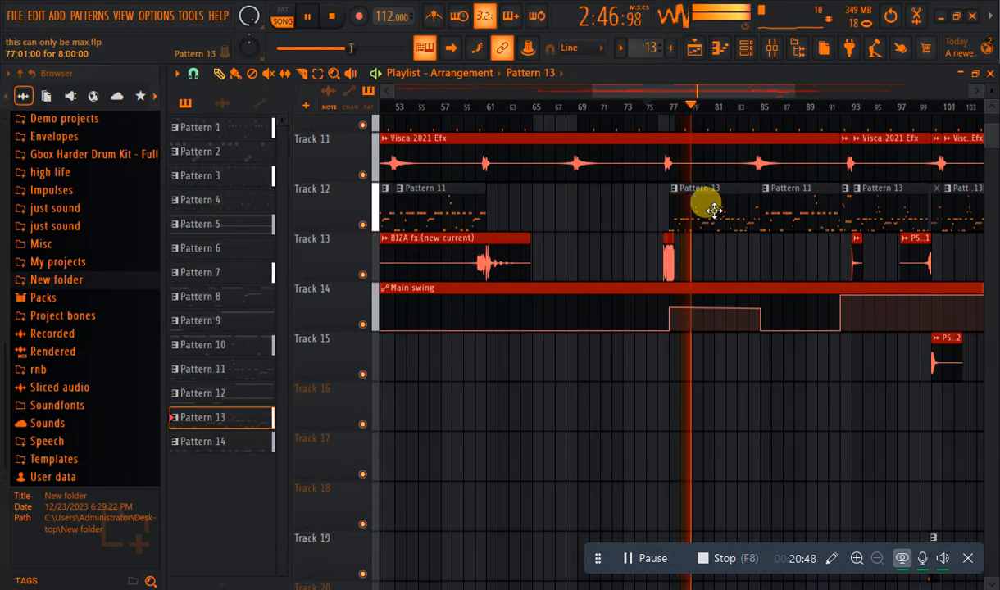
key("space")
Flatten the raised Main swing section above the Pattern 13 clip at bar 77 to the minimum, and play the song from about bar 75
left_click(363, 324)
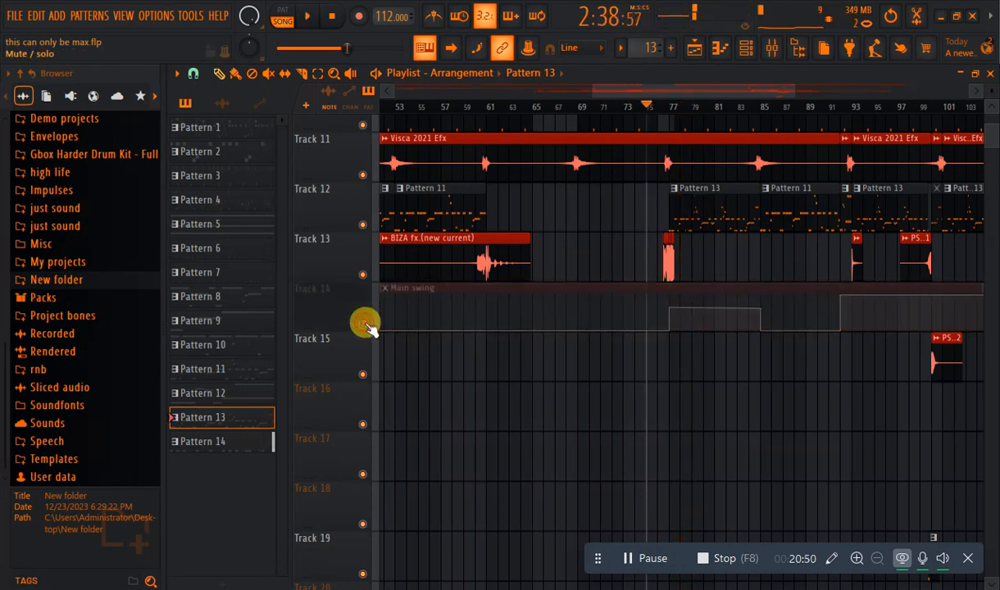
left_click(363, 324)
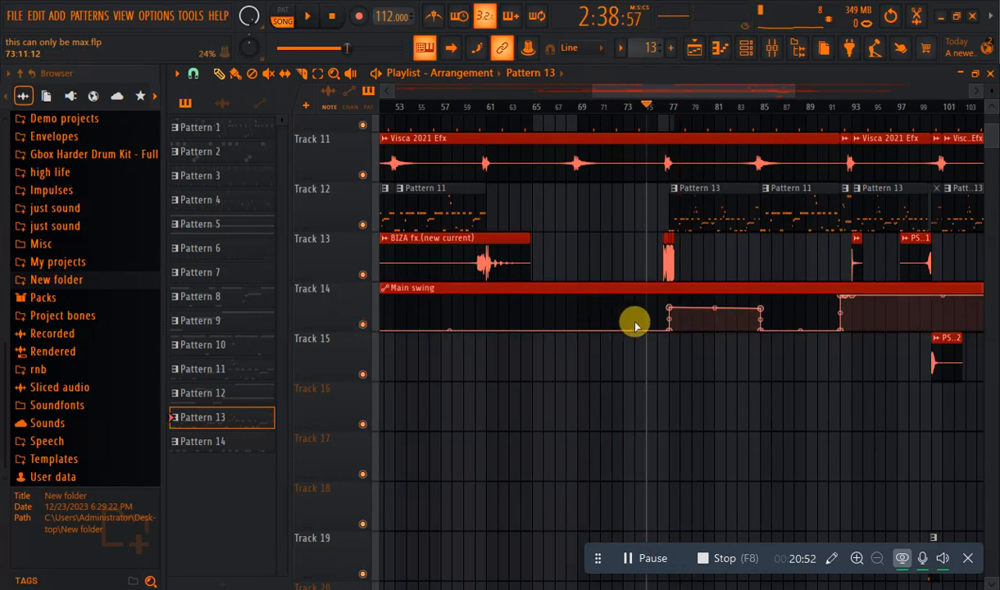
left_click_drag(668, 308, 680, 365)
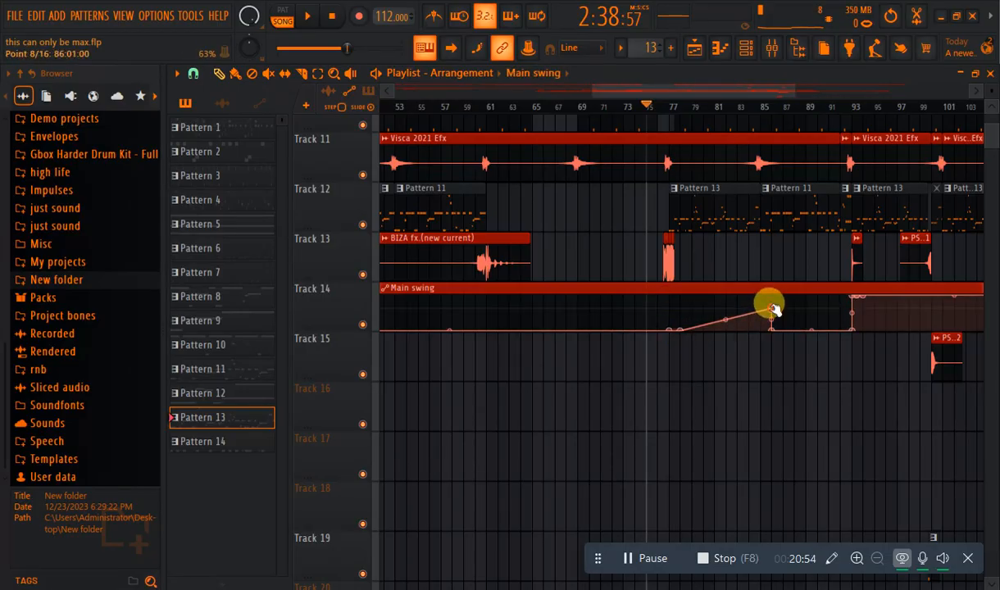
left_click_drag(773, 309, 770, 327)
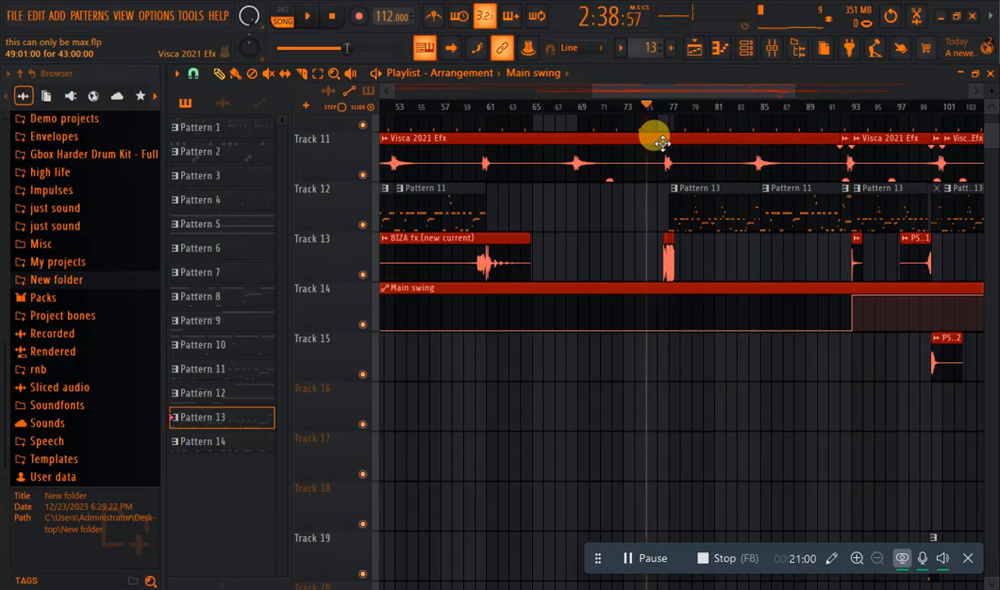
key("space")
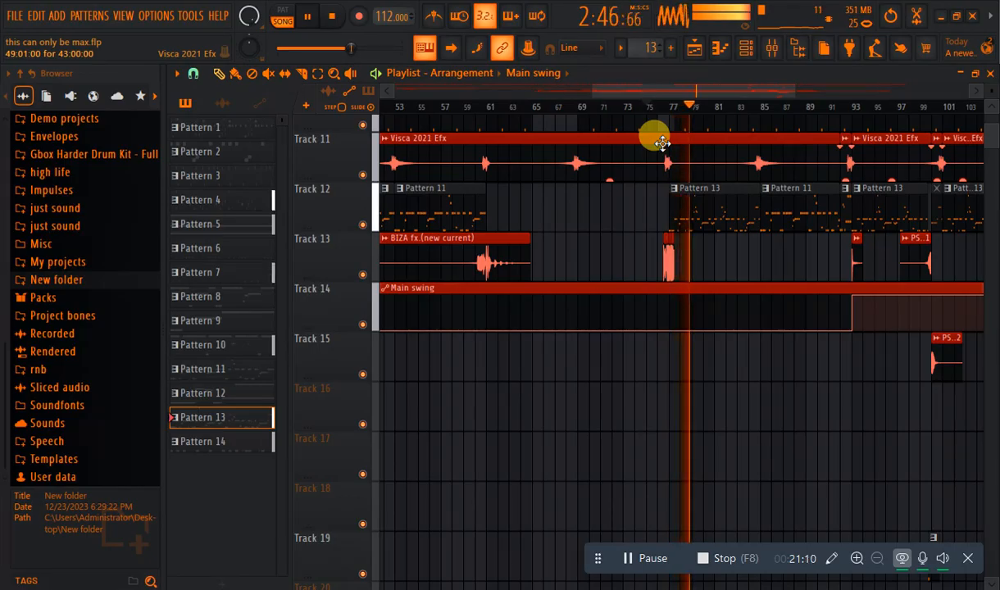
key("space")
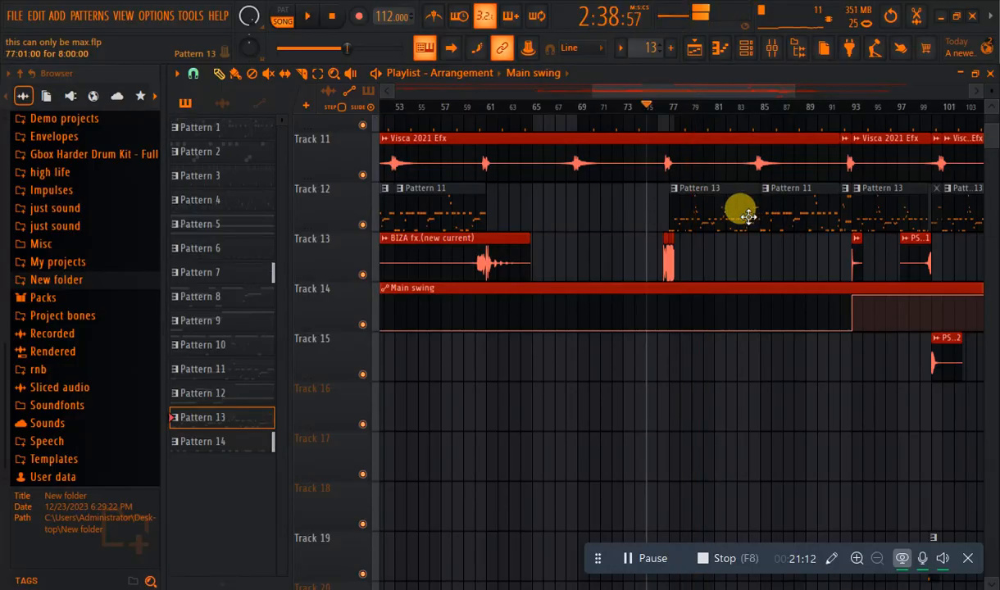
Play from about bar 76 with Track 12 soloed, and turn on Track 14 so the flattened Main swing clip also applies
left_click(747, 215)
key("space")
left_click(668, 115)
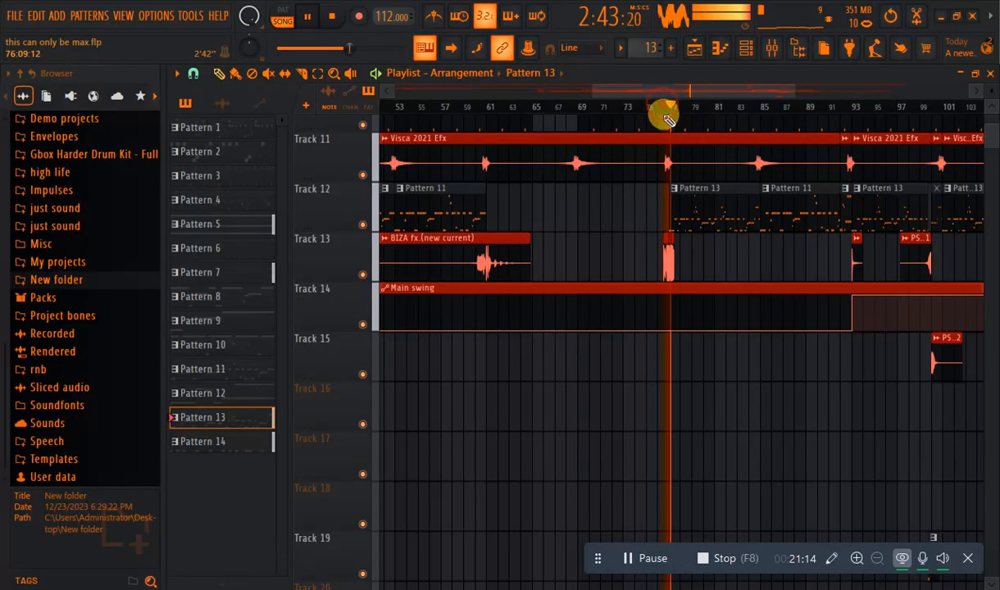
right_click(362, 224)
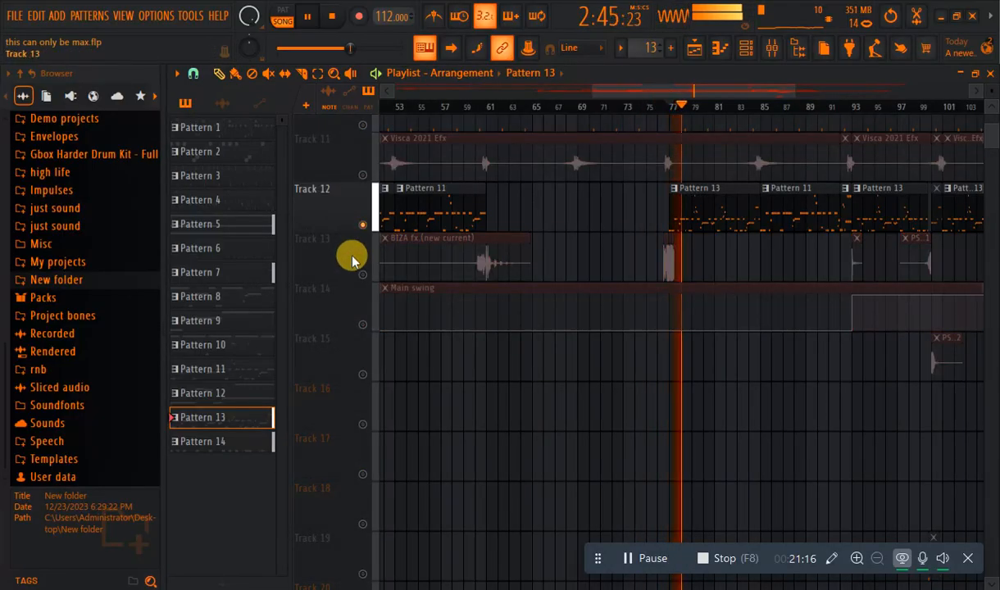
left_click(363, 323)
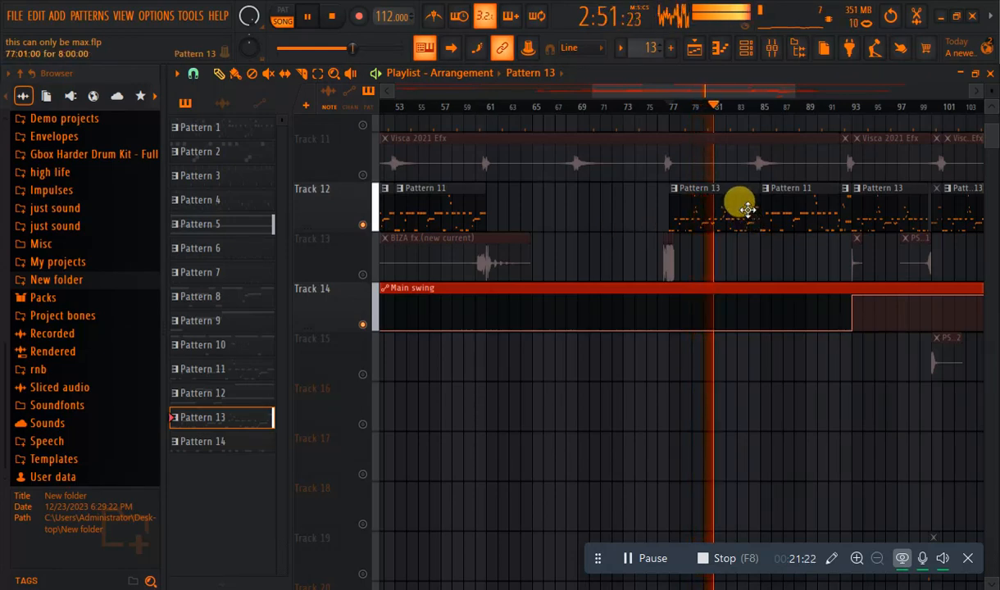
key("space")
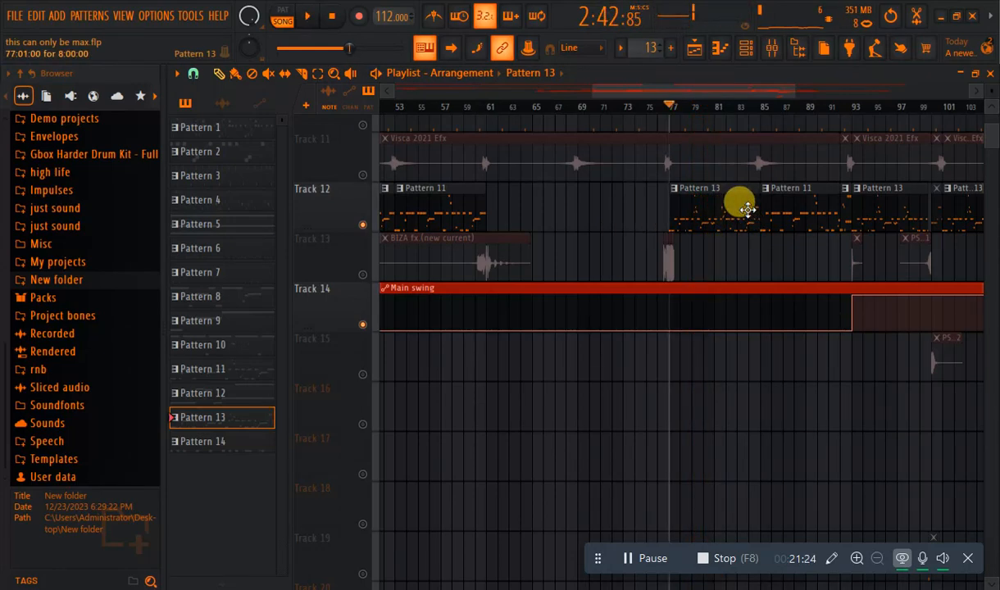
Undo the track solo and mute changes and the Main swing point edits
key("ctrl+z")
key("ctrl+z")
key("ctrl+z")
key("ctrl+z")
key("ctrl+z")
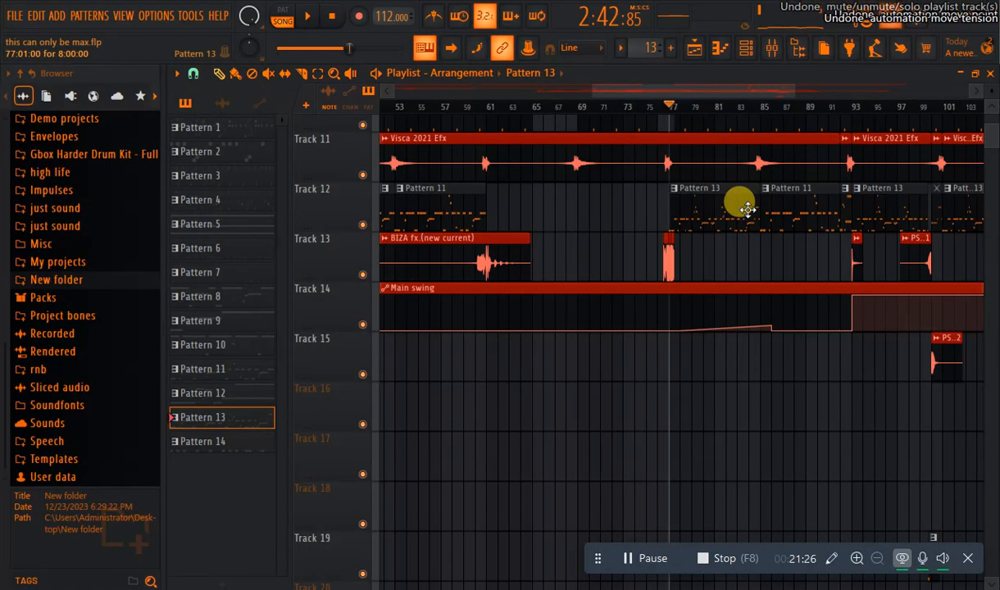
key("ctrl+z")
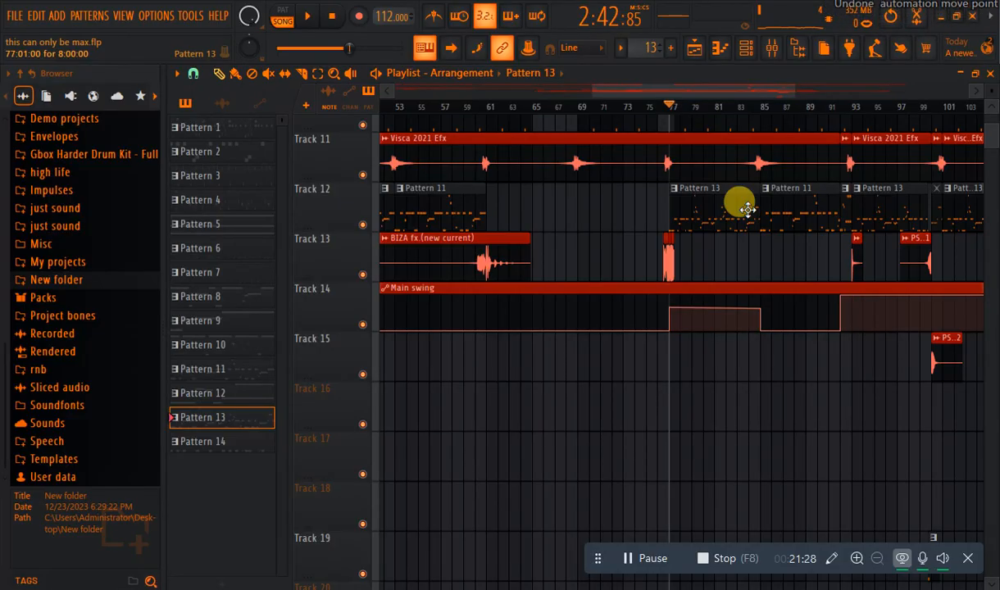
Play the Pattern 13 section from about bar 77 with the raised Main swing automation, and show Tracks 9 to 15 up to the song's end
key("space")
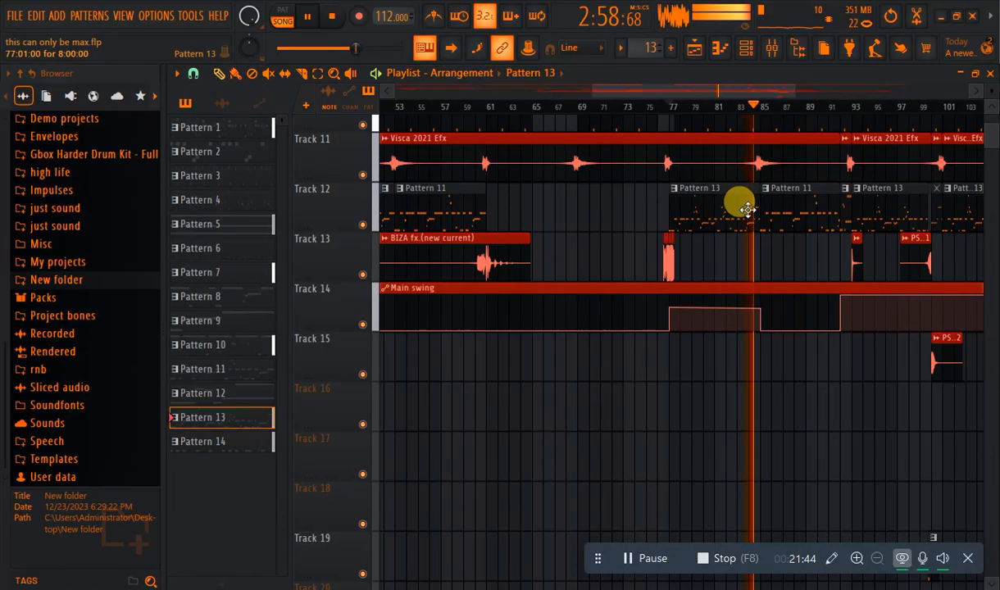
key("space")
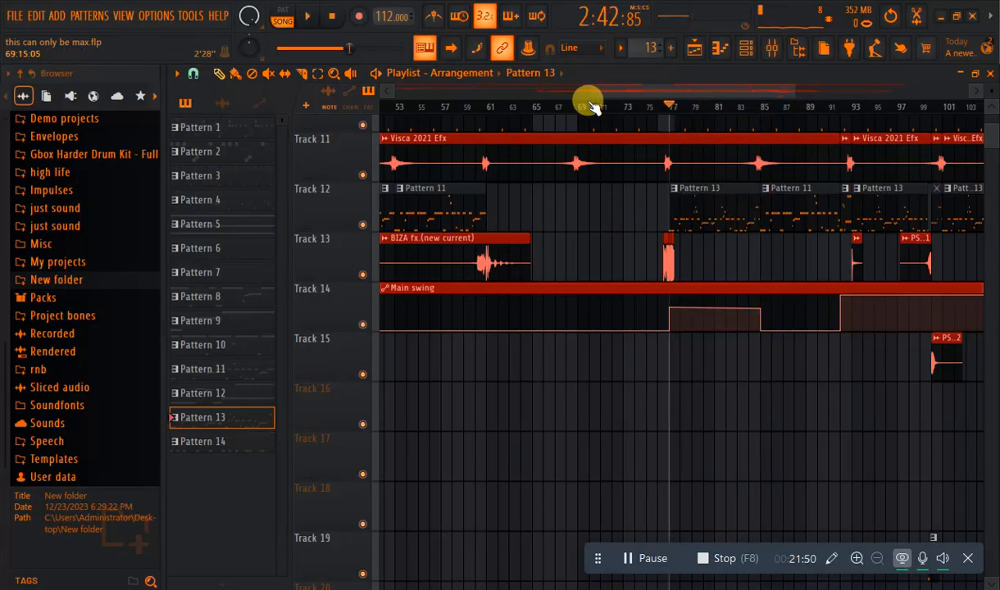
left_click_drag(593, 92, 850, 72)
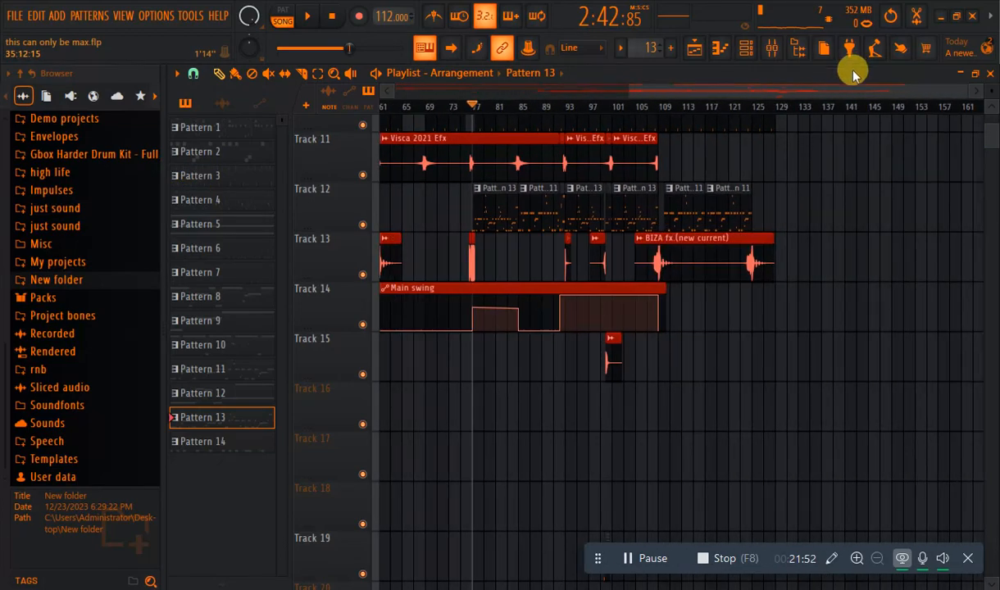
mouse_move(991, 151)
left_mouse_down()
mouse_move(992, 120)
mouse_move(994, 138)
left_mouse_up()
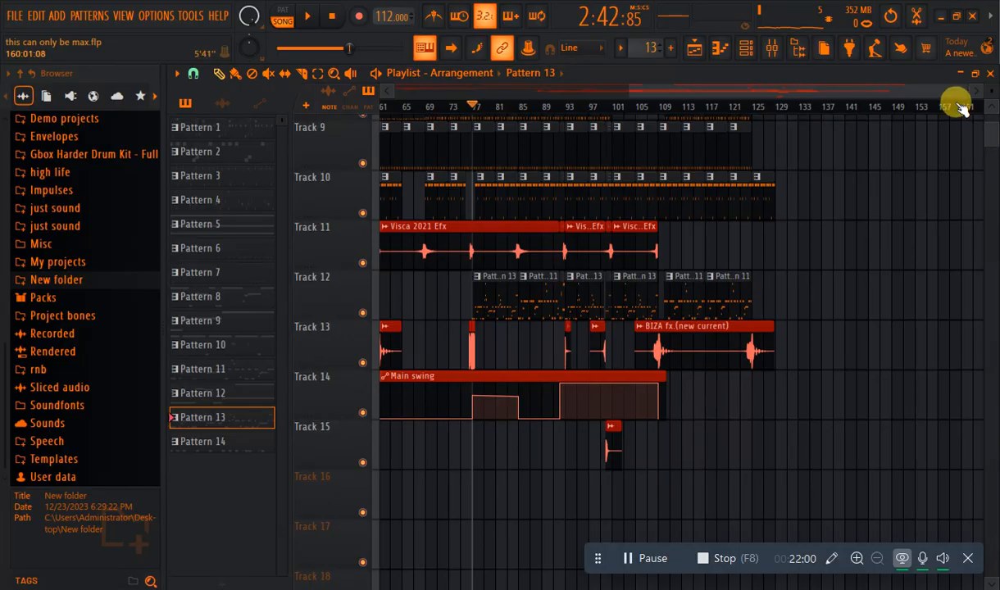